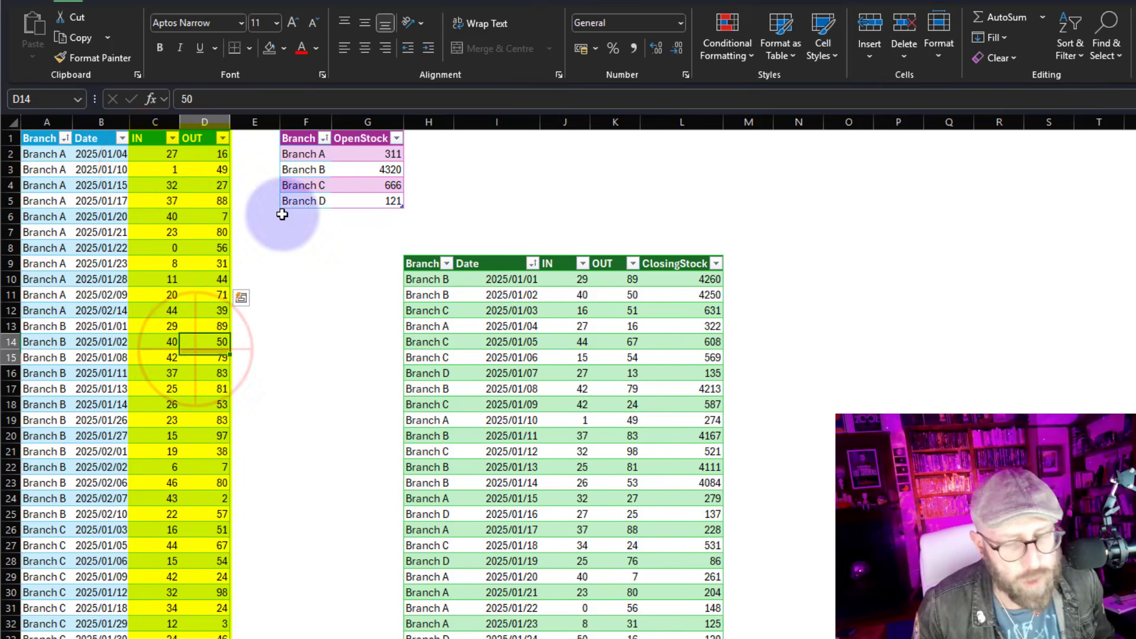
# Examine the transactions table, the opening stock table and the target closing-stock table
pyautogui.moveTo(300, 136); pyautogui.dragTo(387, 204)
pyautogui.click(310, 185)
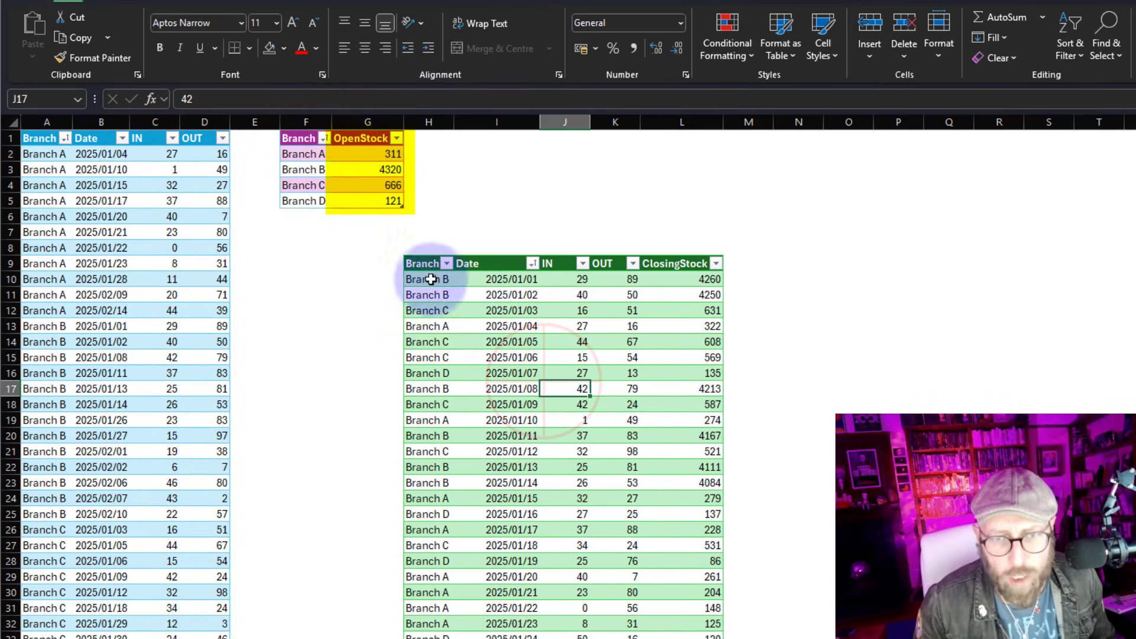
pyautogui.moveTo(423, 264)
pyautogui.mouseDown()
pyautogui.moveTo(620, 265)
pyautogui.moveTo(613, 424)
pyautogui.moveTo(625, 482)
pyautogui.mouseUp()
pyautogui.click(697, 371)
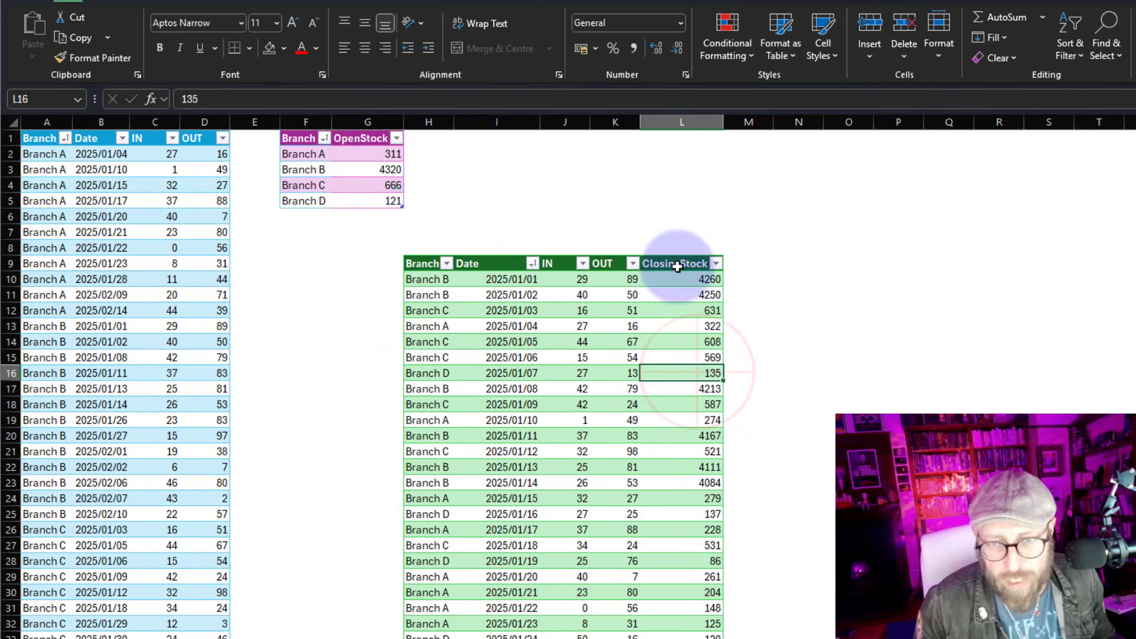
pyautogui.moveTo(676, 263); pyautogui.dragTo(675, 498)
pyautogui.click(676, 452)
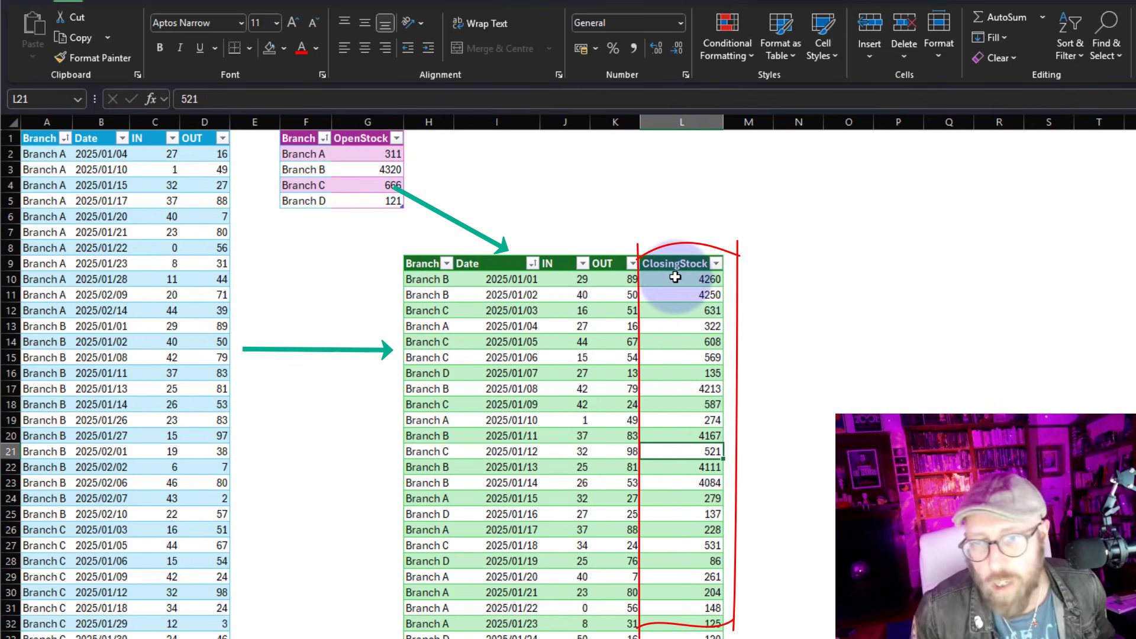
pyautogui.moveTo(676, 278); pyautogui.dragTo(674, 435)
pyautogui.click(598, 366)
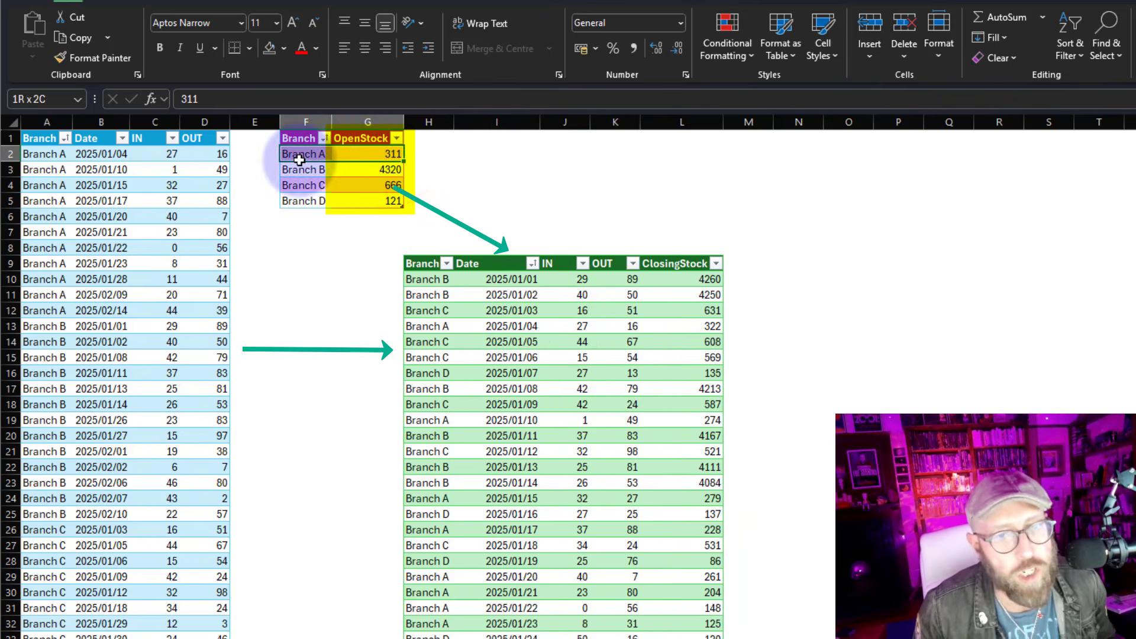
pyautogui.click(114, 172)
pyautogui.moveTo(155, 154); pyautogui.dragTo(216, 203)
pyautogui.moveTo(565, 279); pyautogui.dragTo(678, 280)
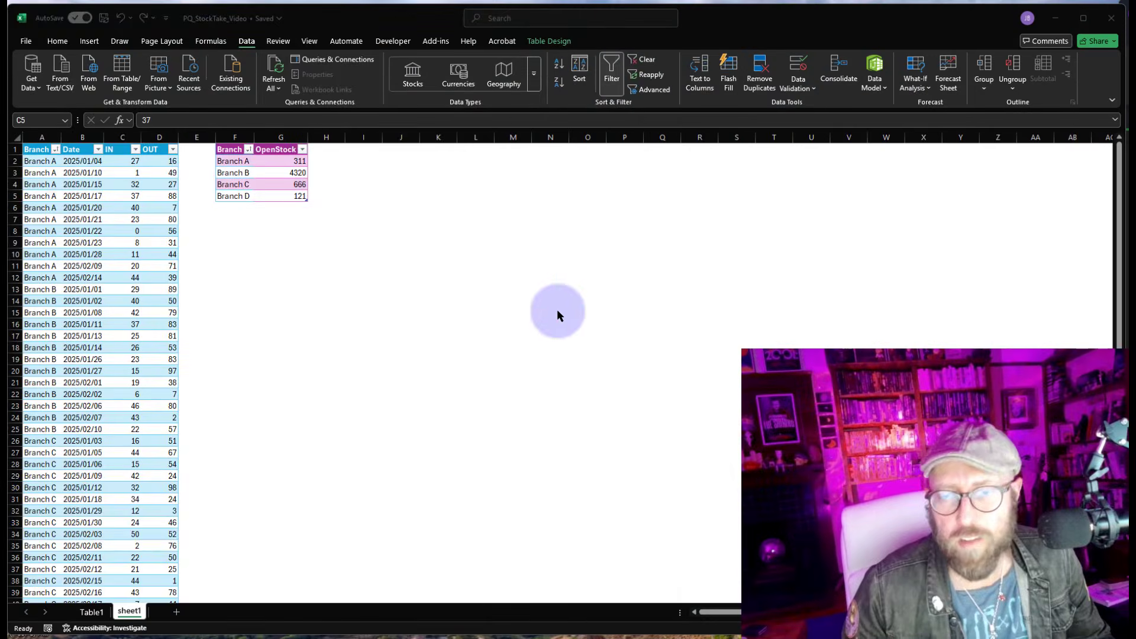
pyautogui.click(526, 294)
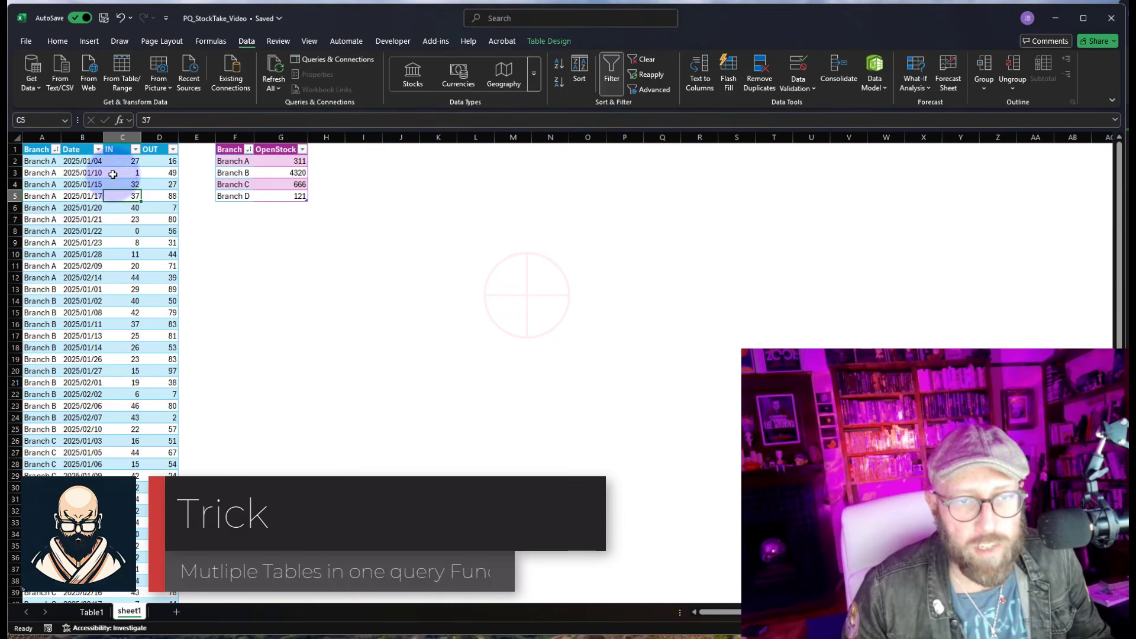
# Check the names of both tables and load Table1 into the Power Query Editor
pyautogui.click(570, 37)
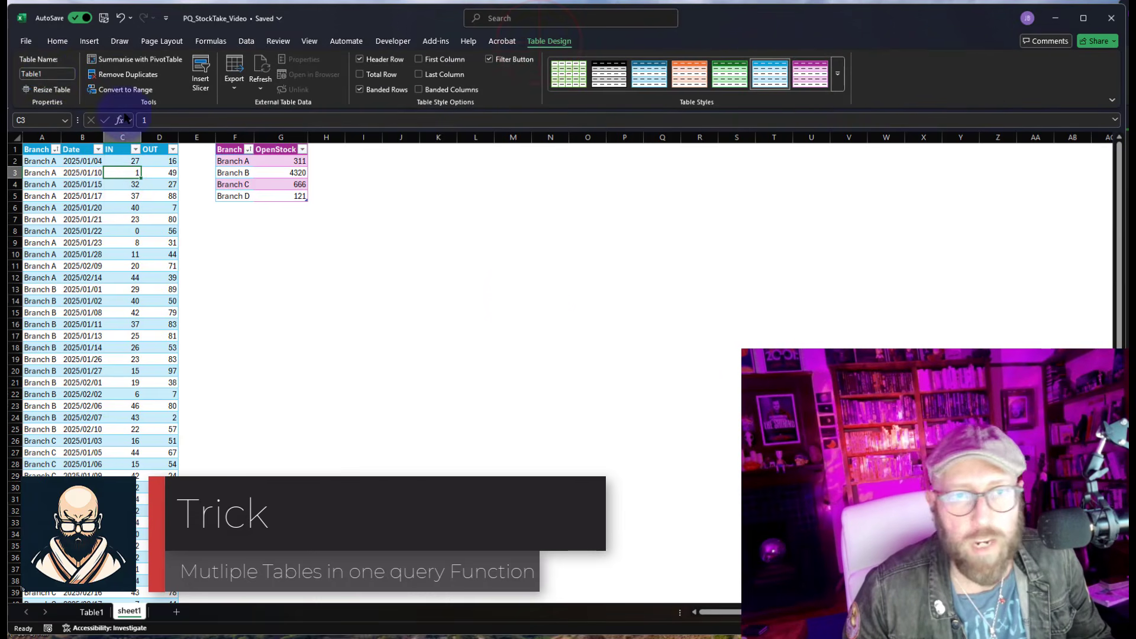
pyautogui.click(247, 176)
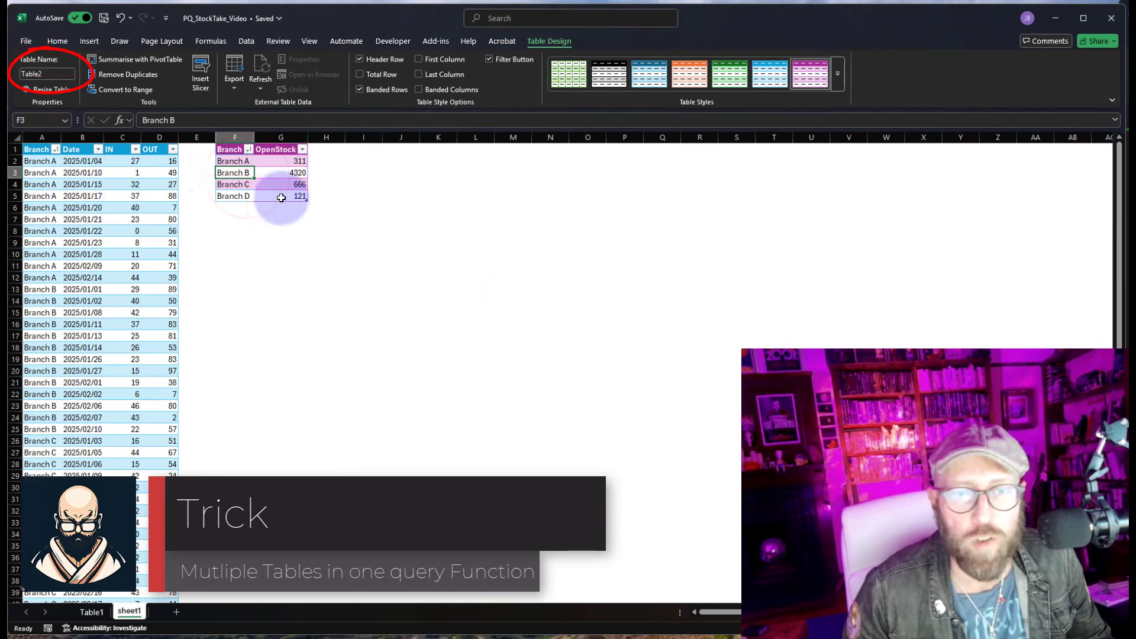
pyautogui.click(507, 372)
pyautogui.click(386, 312)
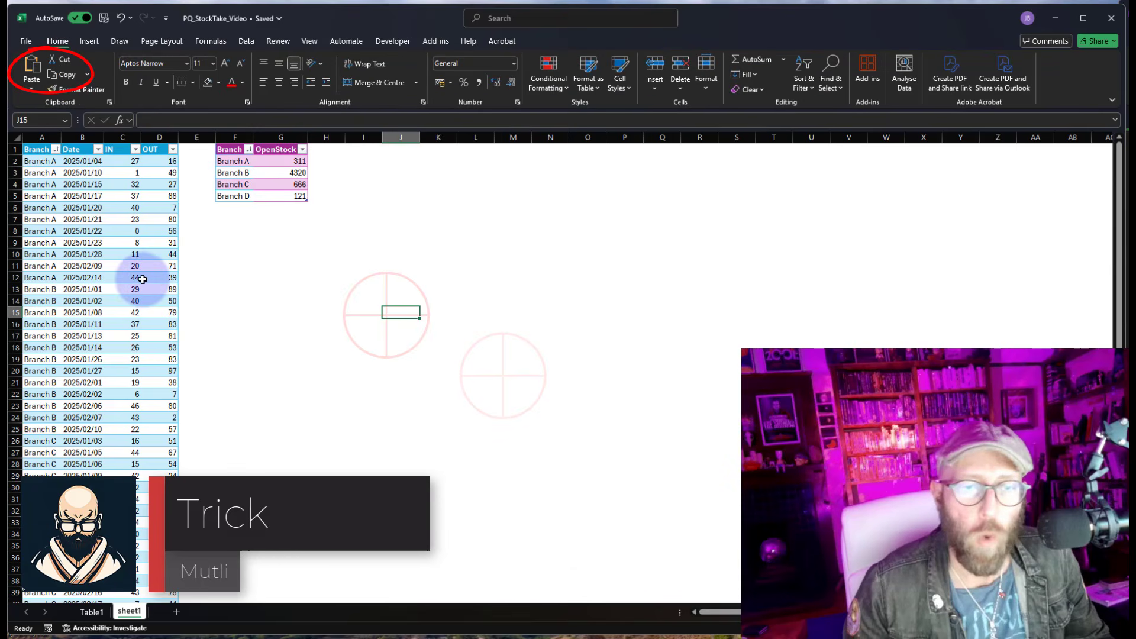
pyautogui.click(108, 239)
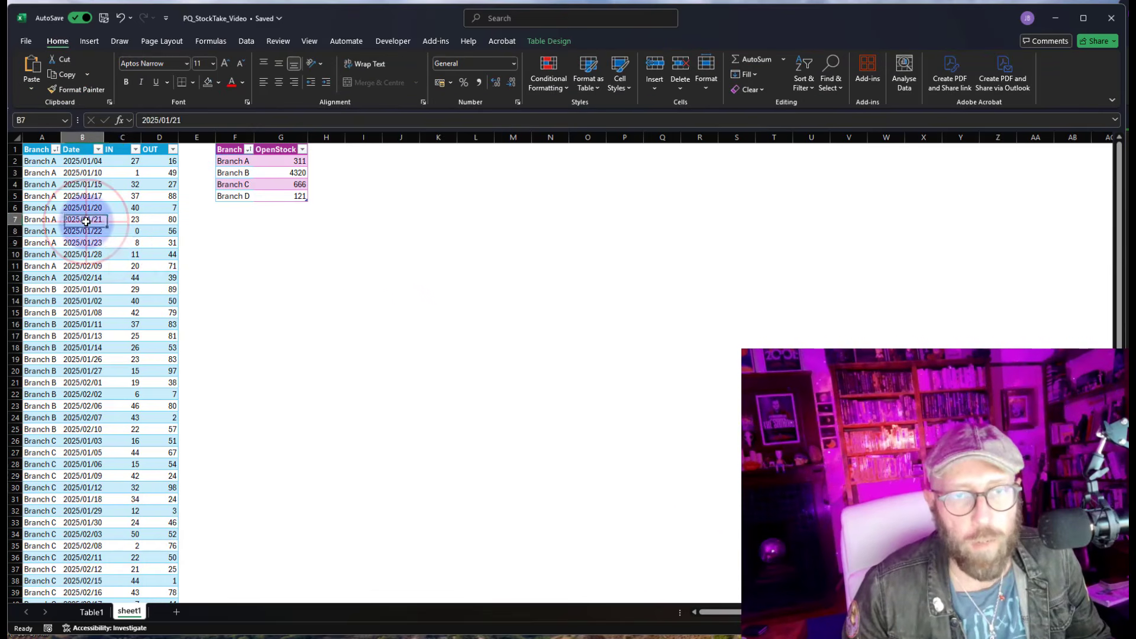
pyautogui.click(246, 41)
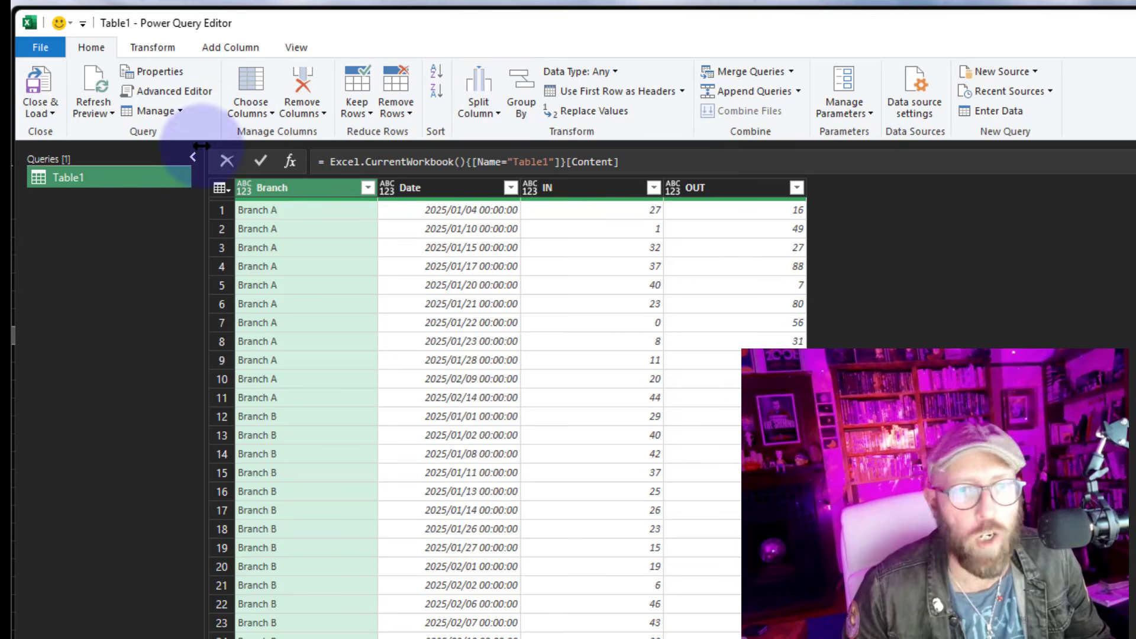
# Turn the Source step into a function by prefixing it with each and replacing "Table1" with _
pyautogui.click(171, 92)
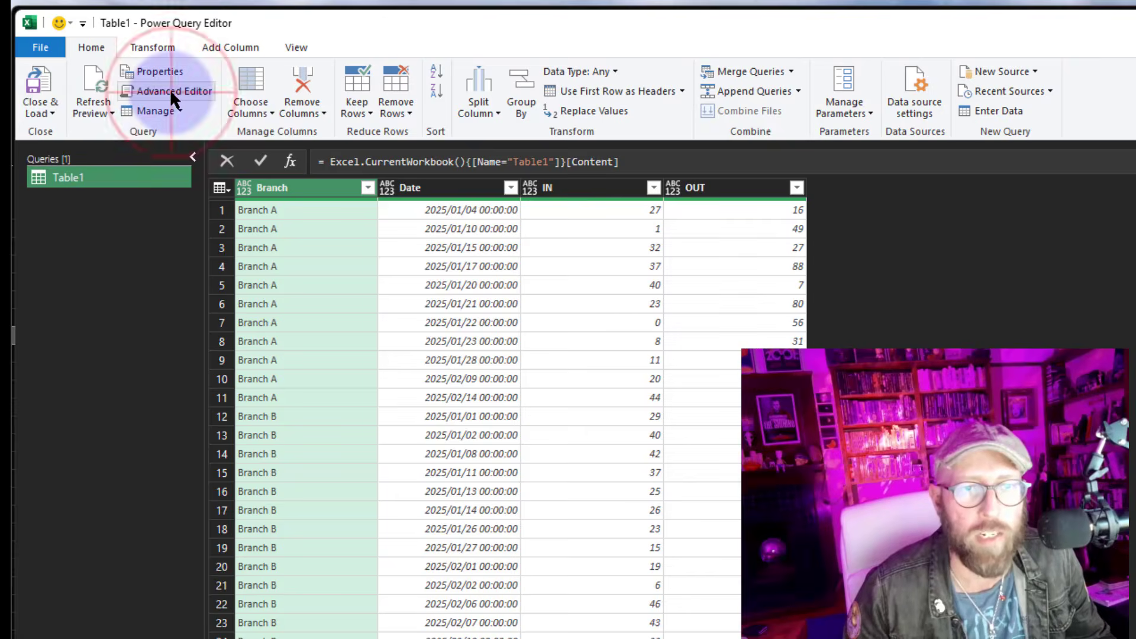
pyautogui.moveTo(539, 275); pyautogui.dragTo(842, 276)
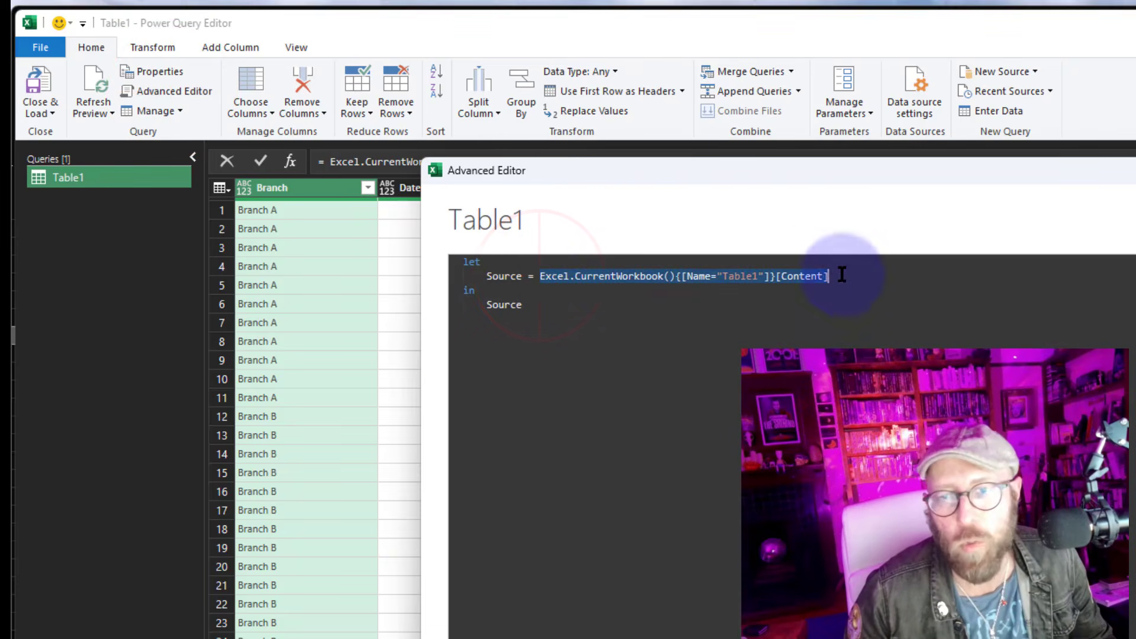
pyautogui.click(541, 276)
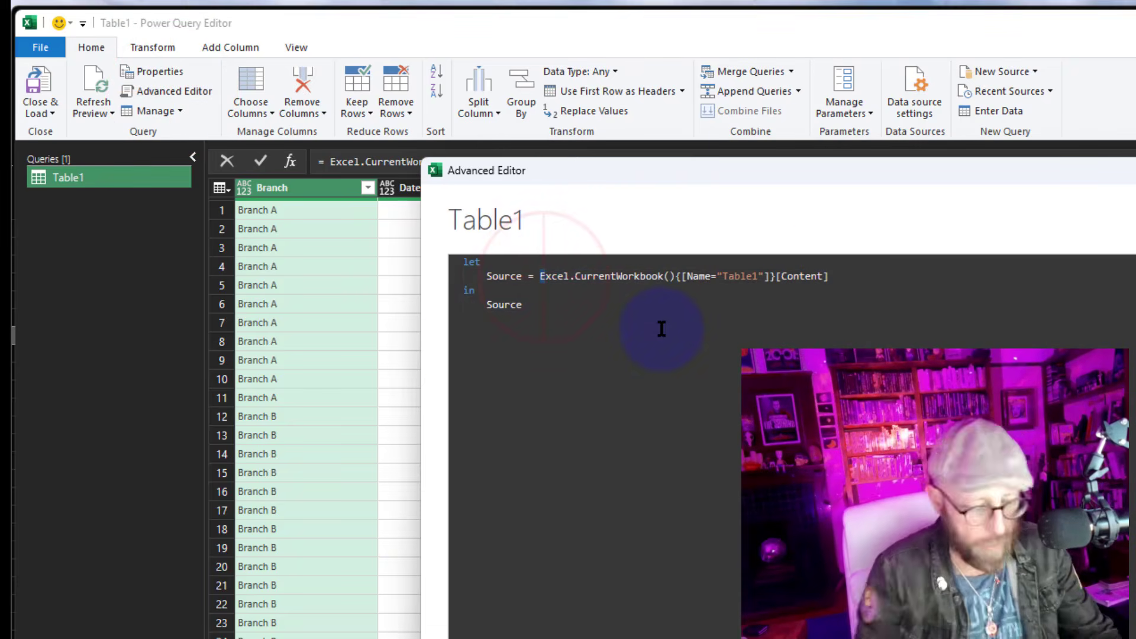
pyautogui.write('each ')
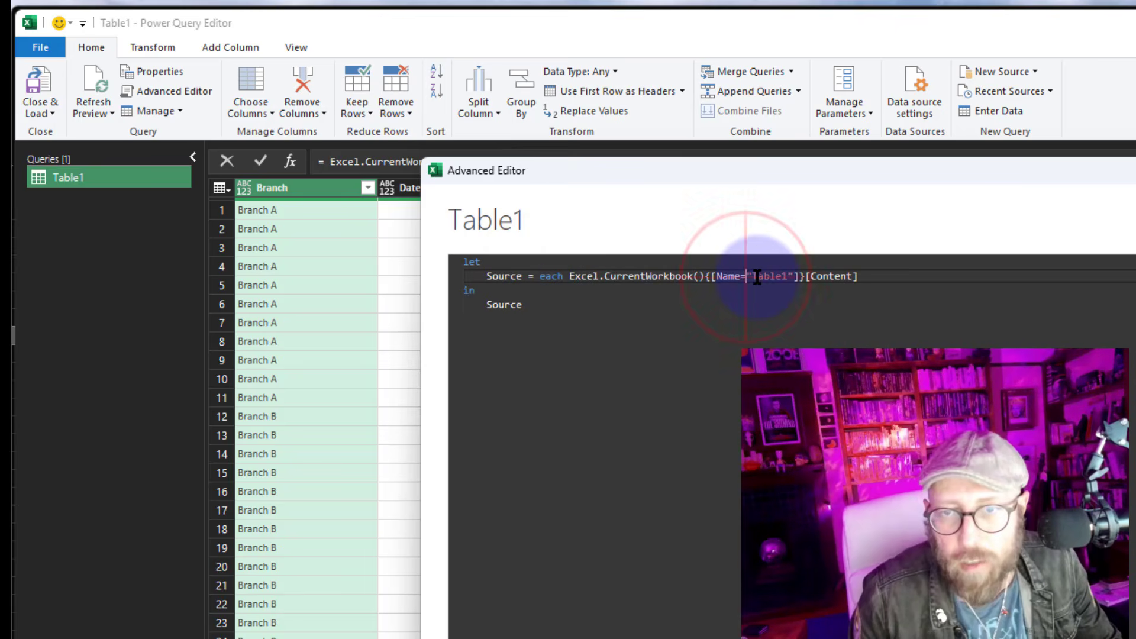
pyautogui.write(' _')
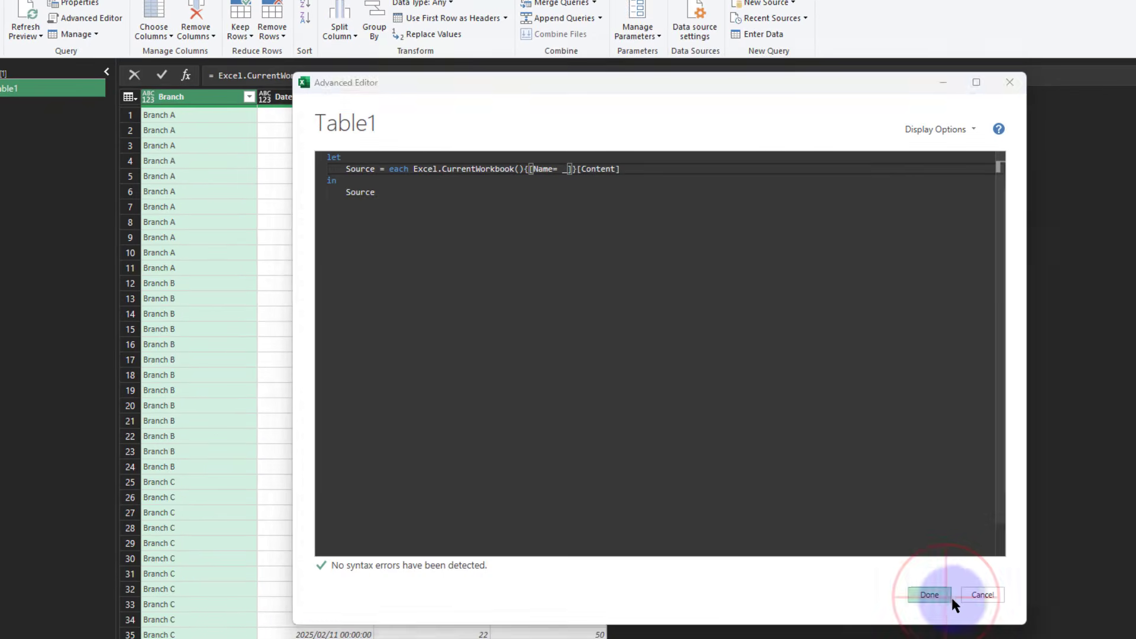
pyautogui.click(946, 594)
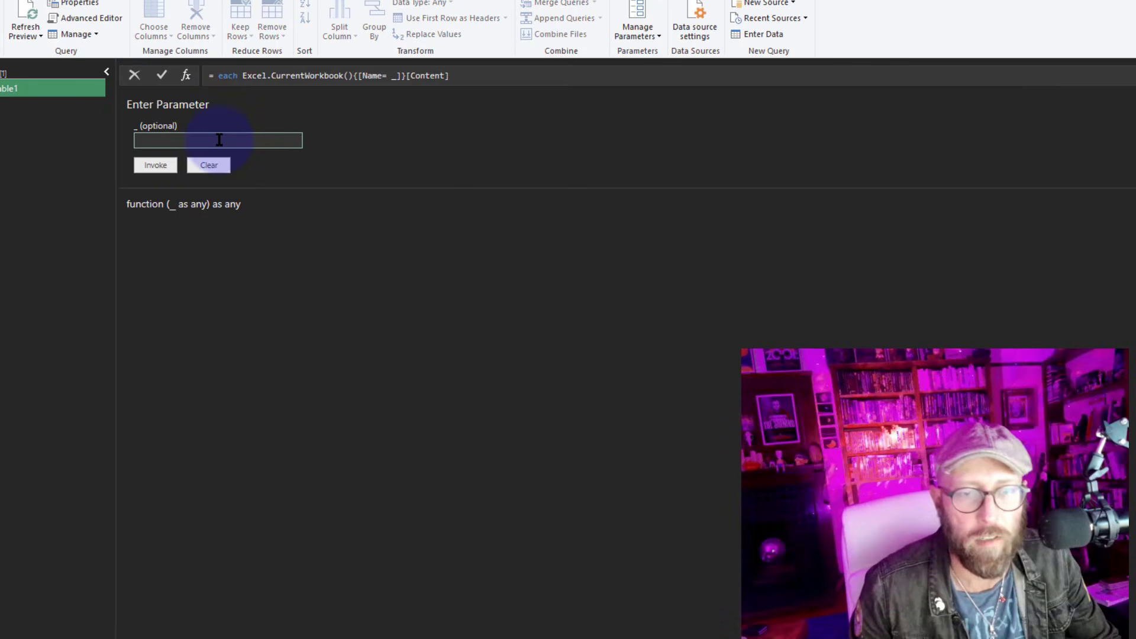
# Add a MainTable step as Source("Table1") and make MainTable the query's output
pyautogui.click(89, 17)
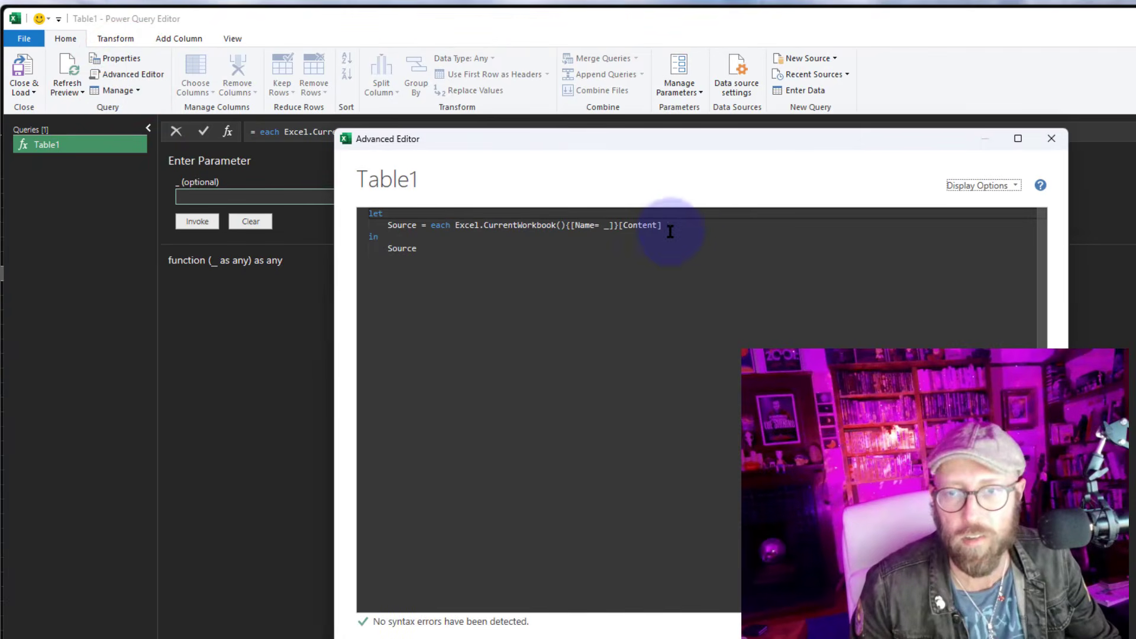
pyautogui.click(669, 226)
pyautogui.write(',')
pyautogui.press('Return')
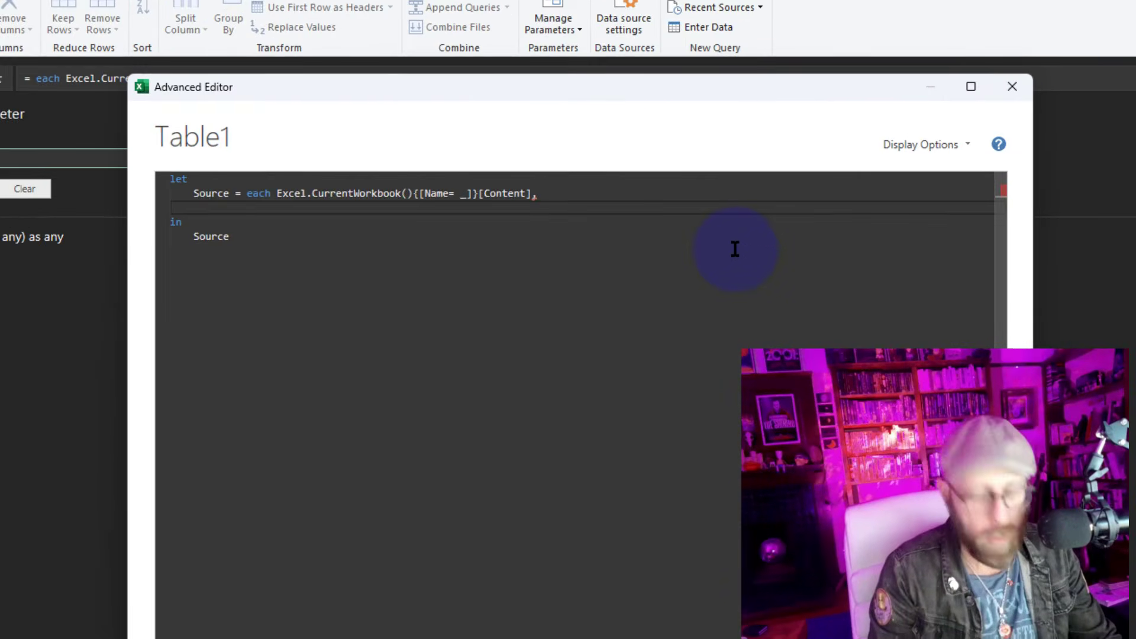
pyautogui.write('MainTa')
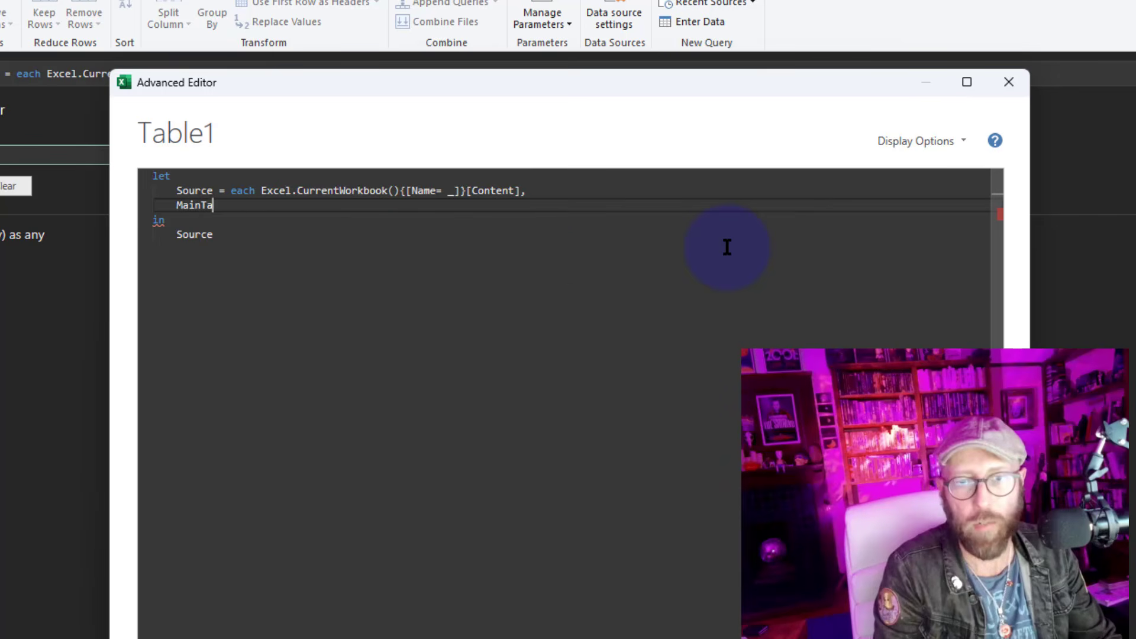
pyautogui.write('ble = So')
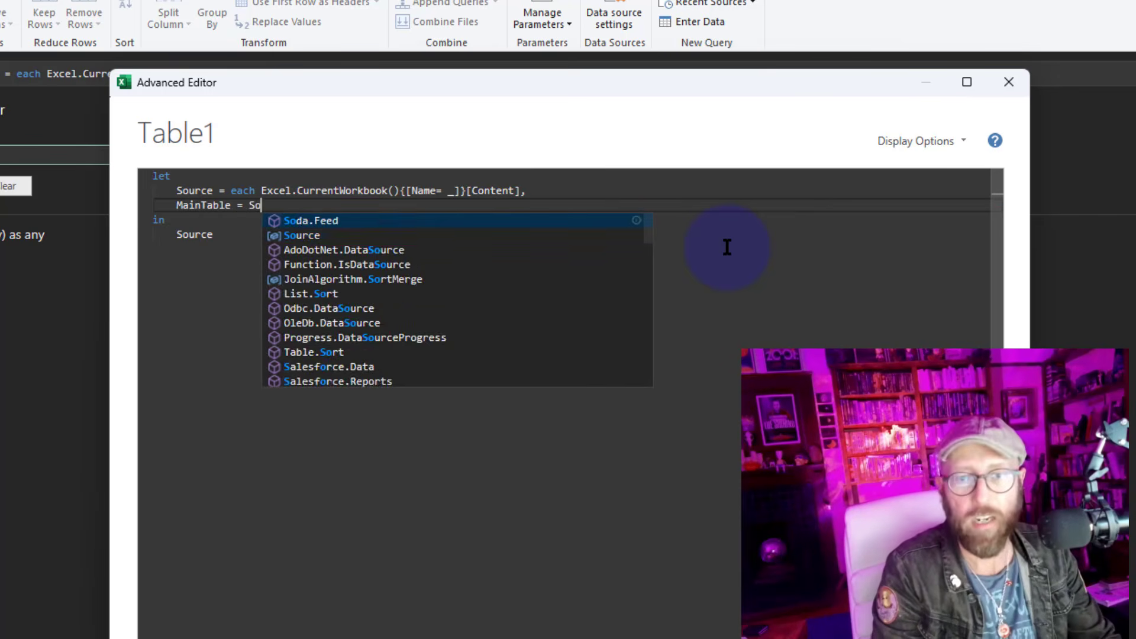
pyautogui.write('urce()')
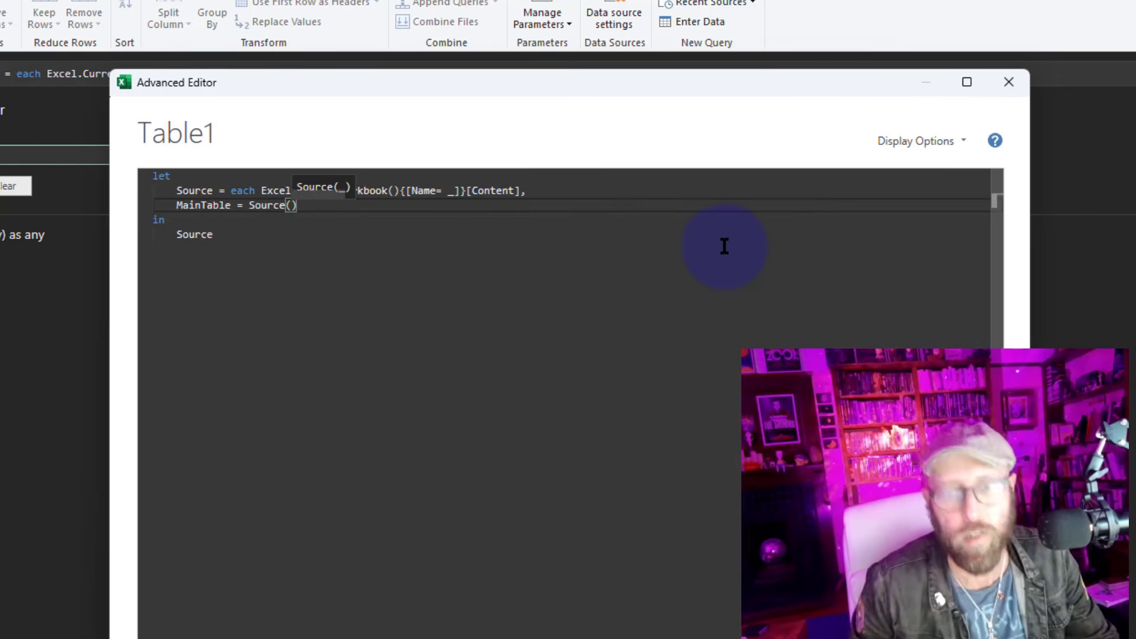
pyautogui.write('"Table1')
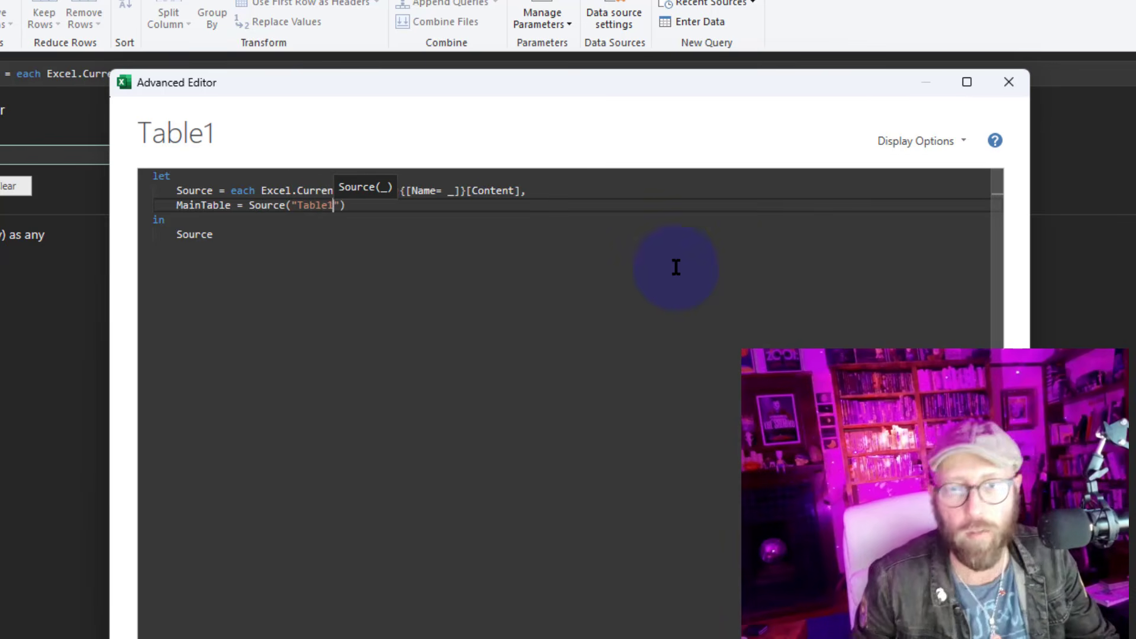
pyautogui.doubleClick(204, 235)
pyautogui.write('MainTable')
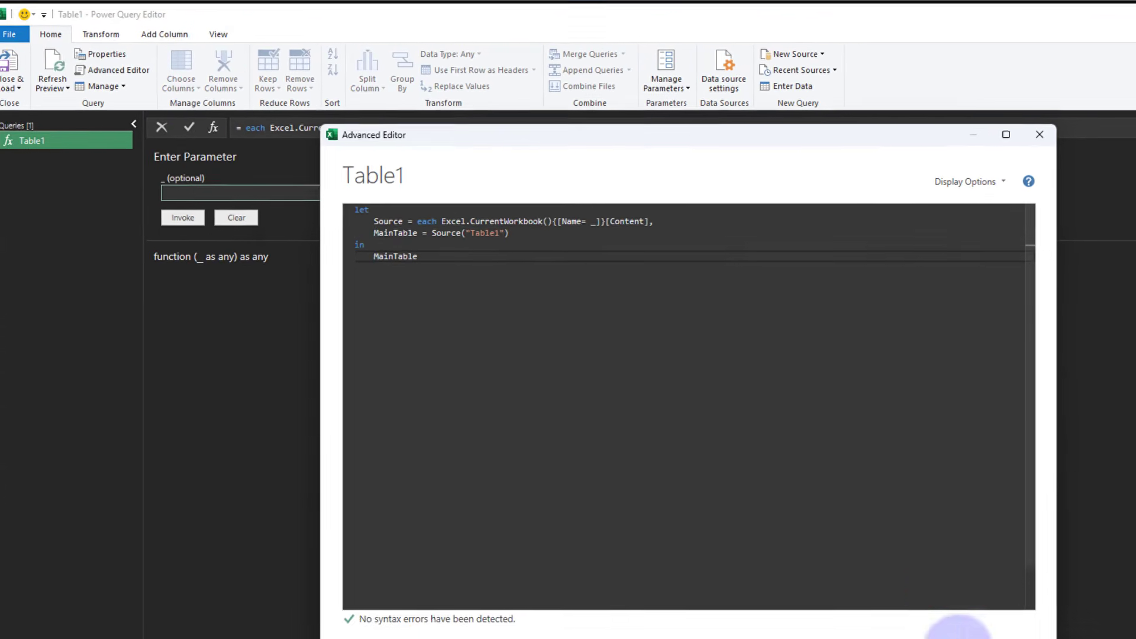
pyautogui.click(959, 628)
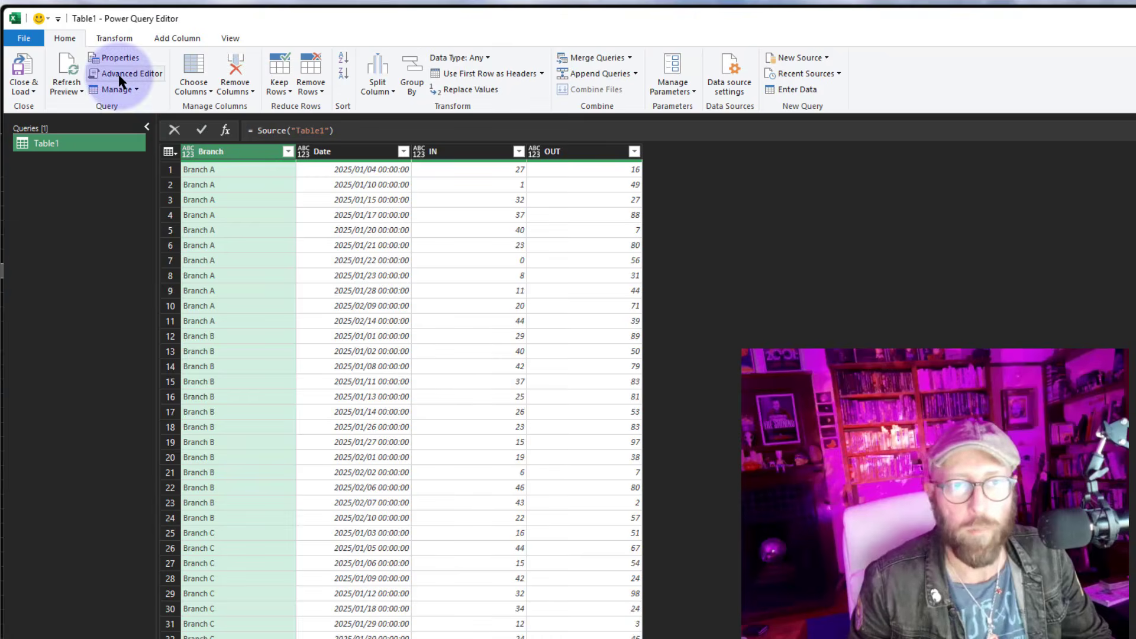
# Add a LookupTable step as Source("Table2") and make LookupTable the query's output
pyautogui.click(120, 80)
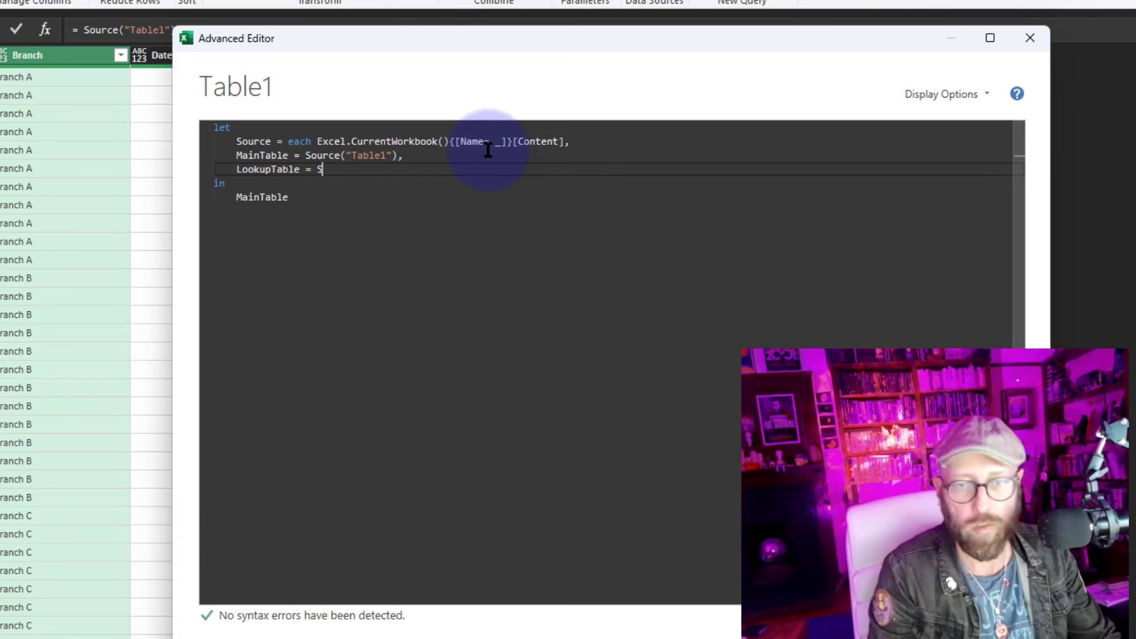
pyautogui.write('ource("')
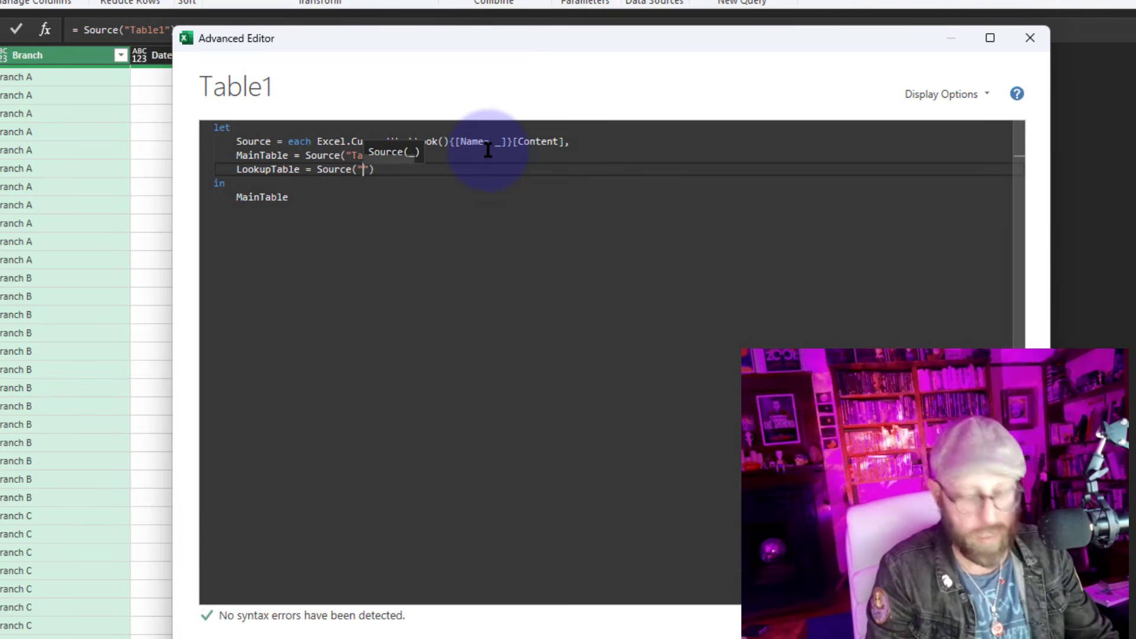
pyautogui.write('Table2')
pyautogui.doubleClick(266, 169)
pyautogui.hotkey('ctrl', 'c')
pyautogui.doubleClick(262, 197)
pyautogui.hotkey('ctrl', 'v')
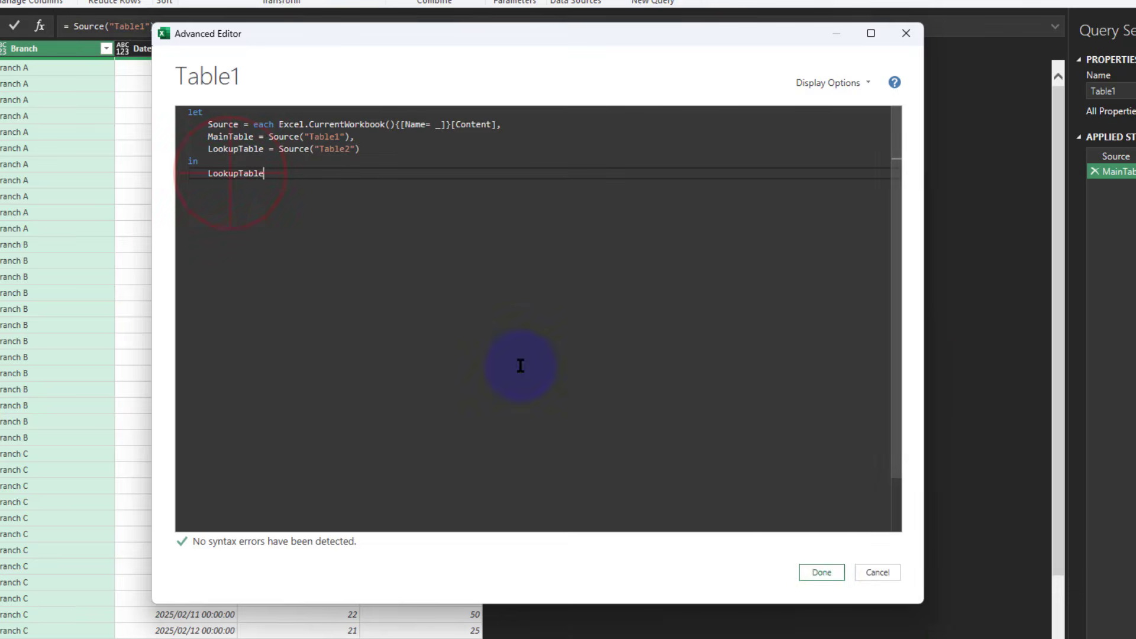
pyautogui.click(822, 573)
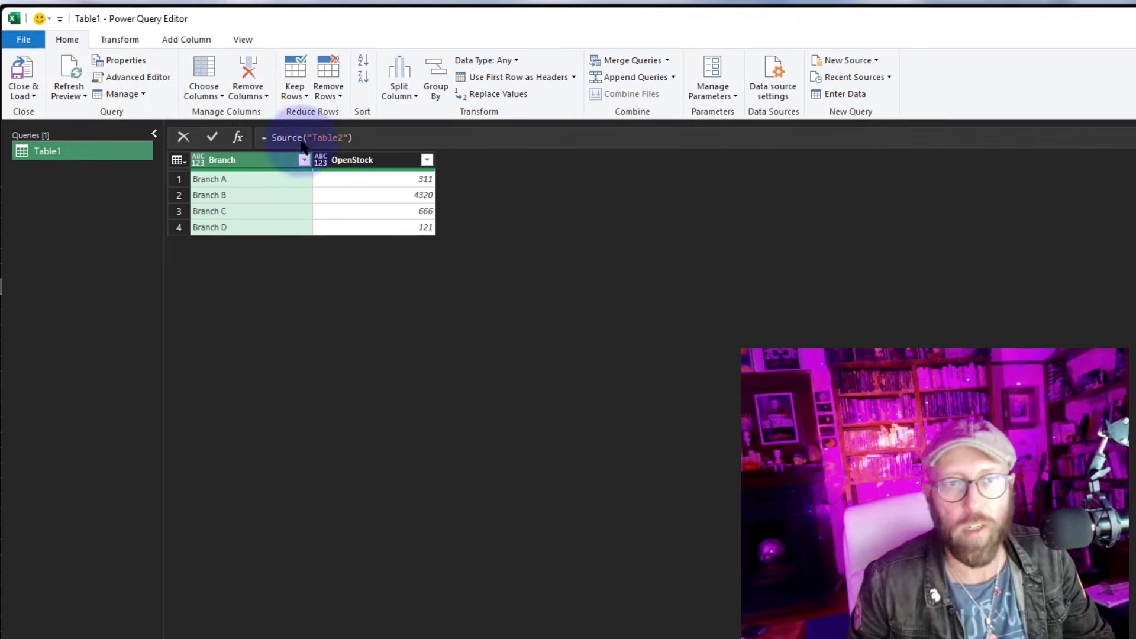
# Insert blank lines after the MainTable step and return MainTable as the output again
pyautogui.click(144, 80)
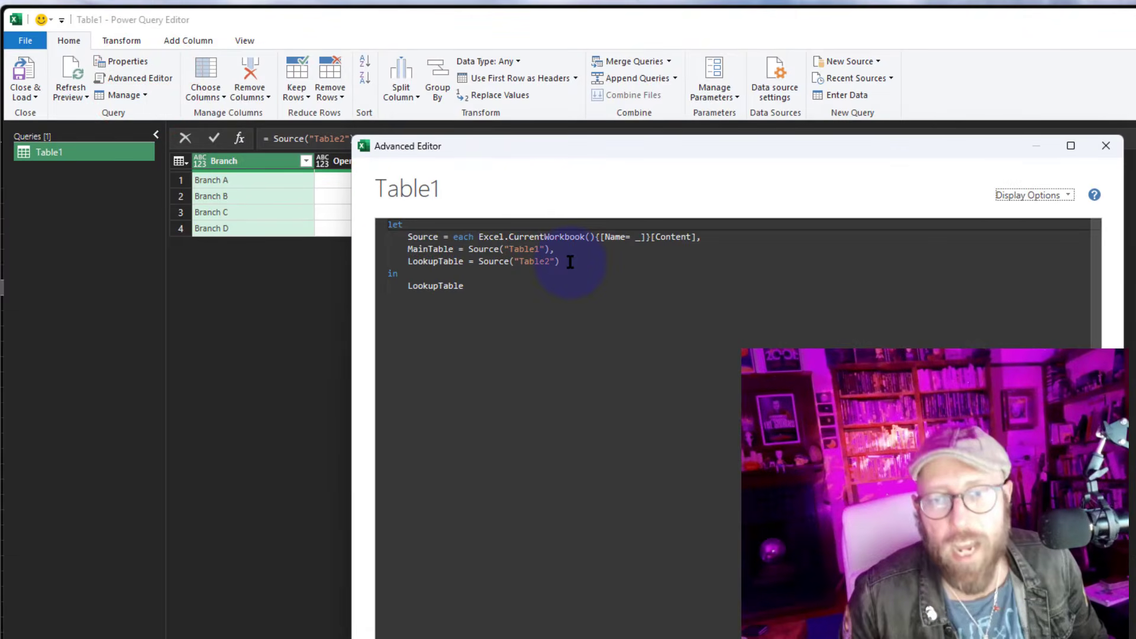
pyautogui.moveTo(570, 261); pyautogui.dragTo(391, 236)
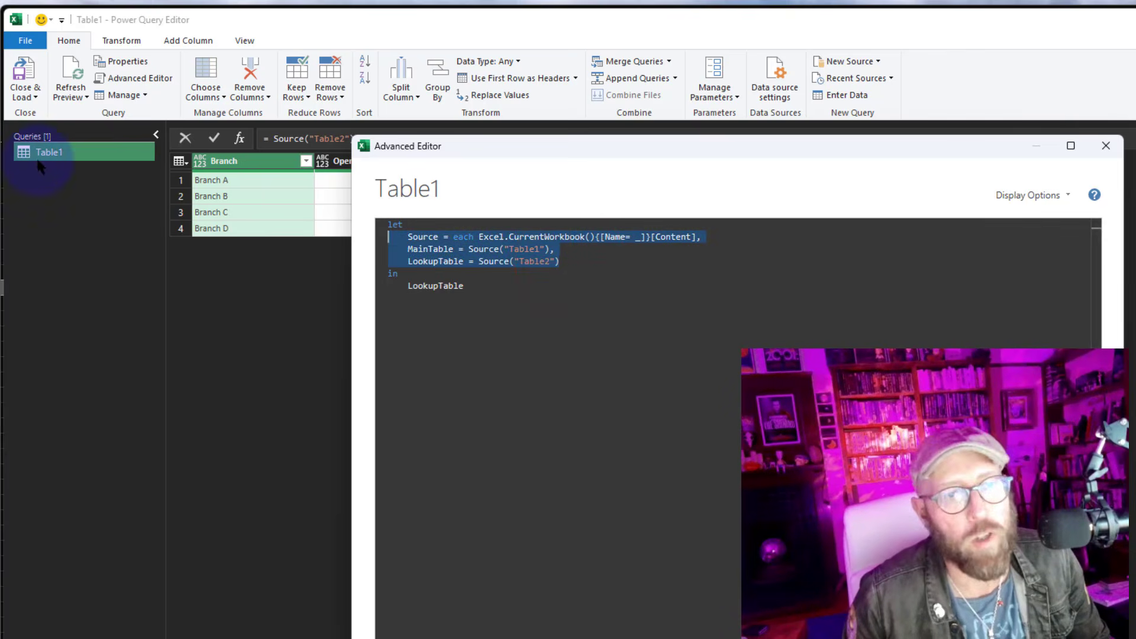
pyautogui.click(557, 249)
pyautogui.press('Return')
pyautogui.press('Return')
pyautogui.click(449, 322)
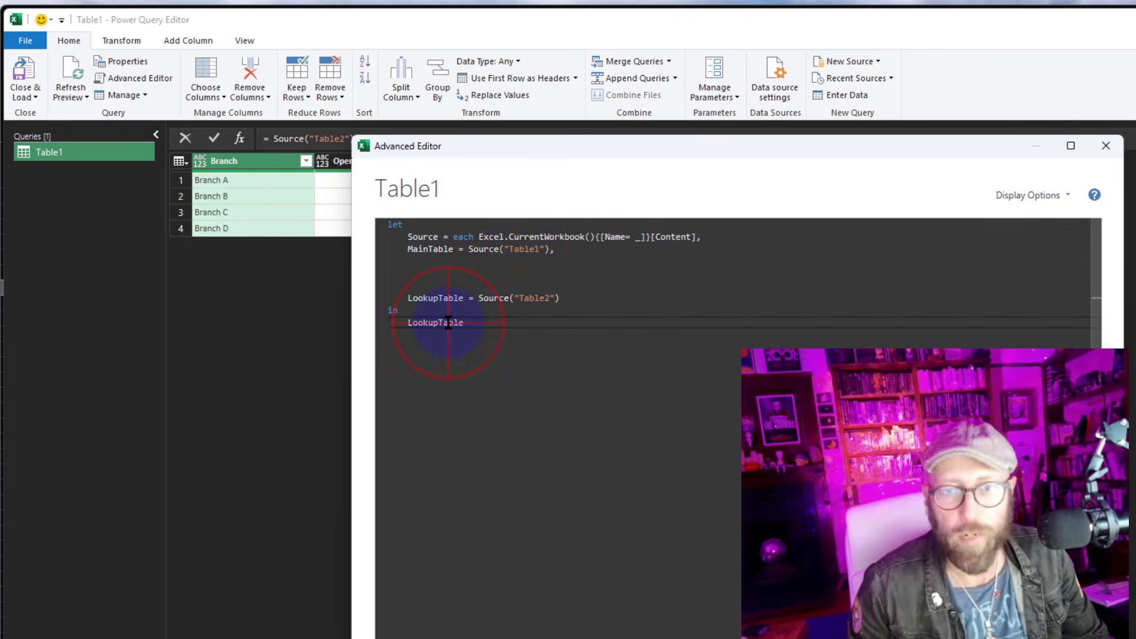
pyautogui.click(987, 638)
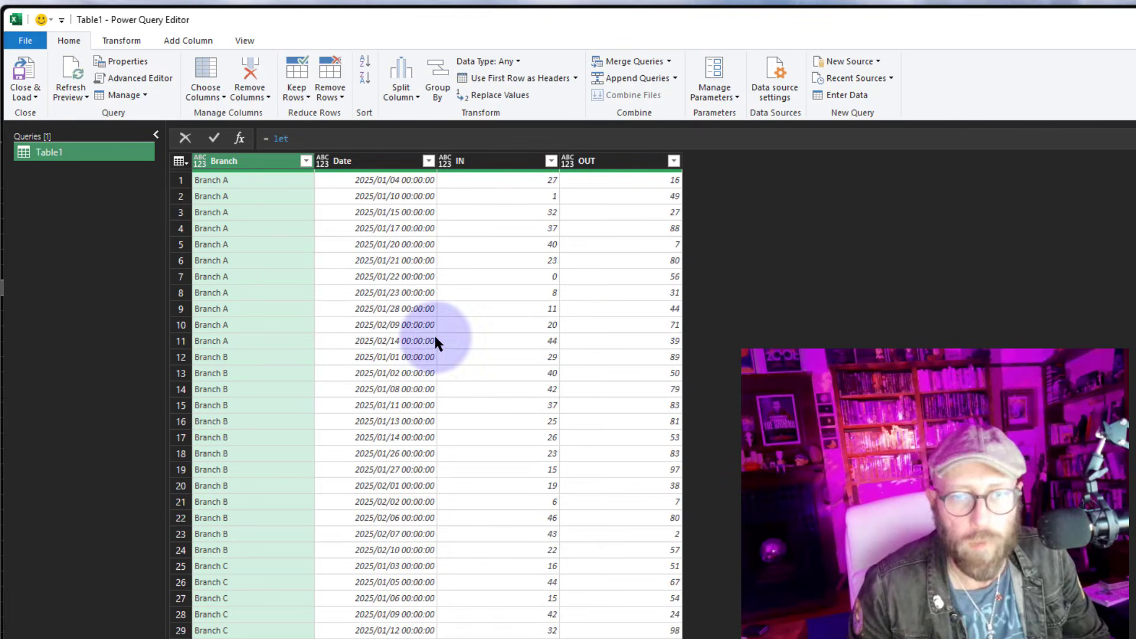
# Open the Advanced Editor and add a StockTotal step using Table.AddColumn on MainTable, naming the new column "ClosingStock" with each _
pyautogui.click(138, 76)
pyautogui.moveTo(509, 148); pyautogui.dragTo(658, 106)
pyautogui.click(712, 214)
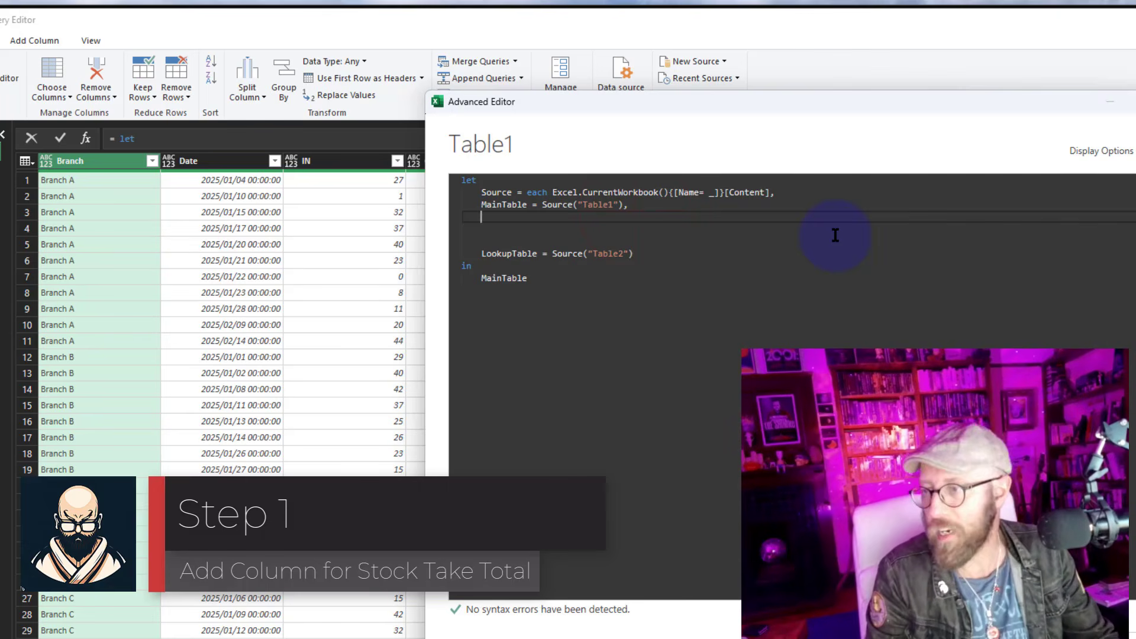
pyautogui.write('StockTotal =         ')
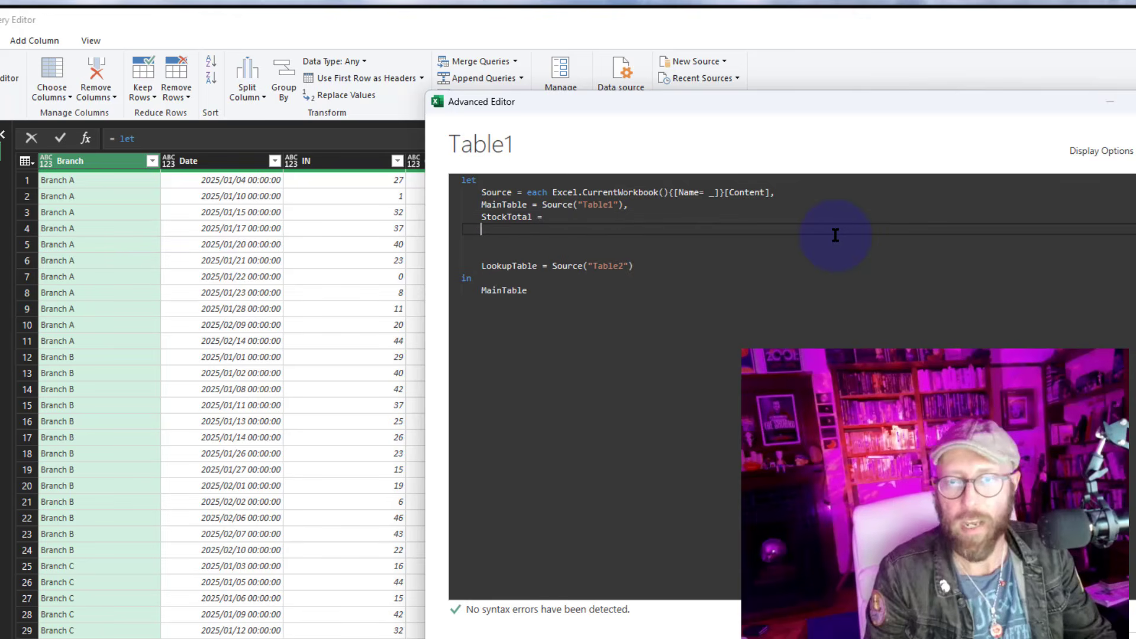
pyautogui.write('Table.AddColumn')
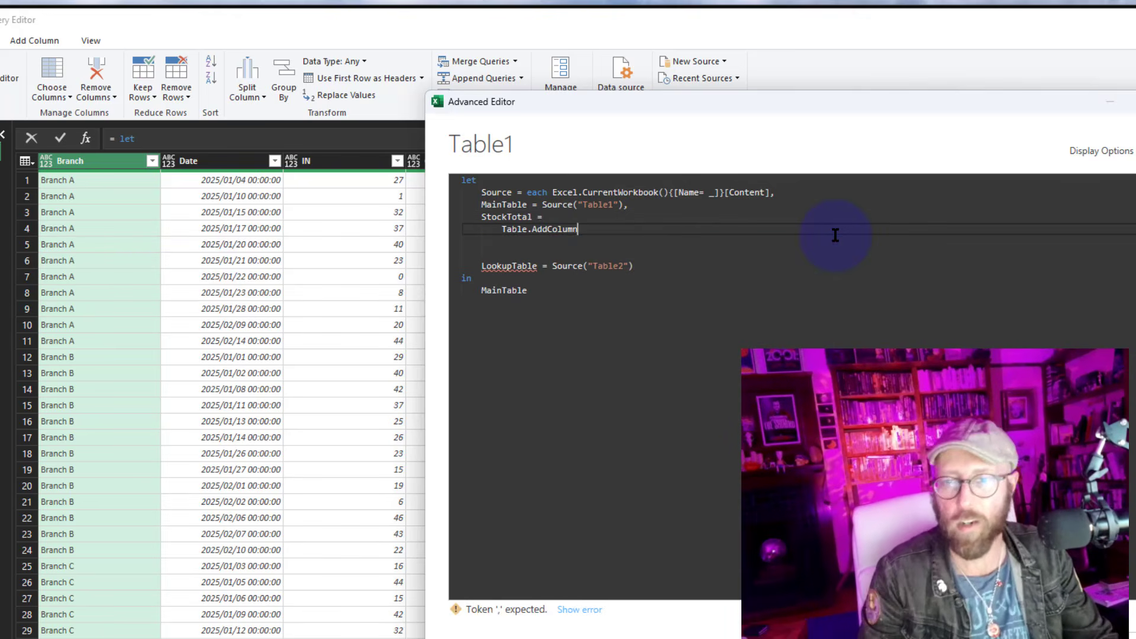
pyautogui.write('(')
pyautogui.press('Return')
pyautogui.press('Return')
pyautogui.press('Up')
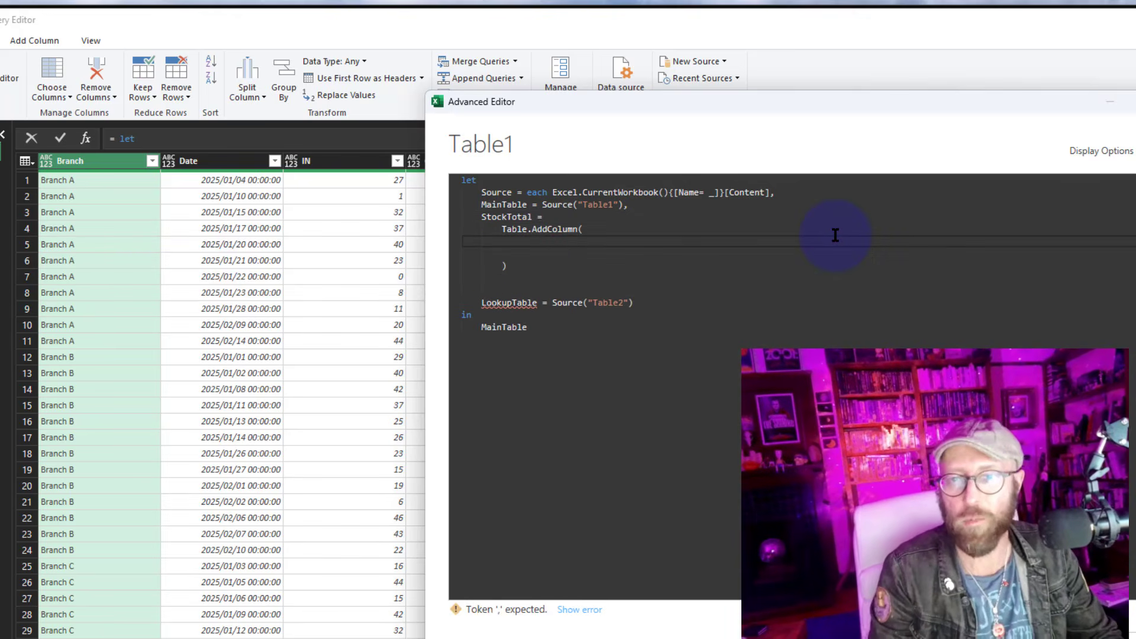
pyautogui.write('MainTable,')
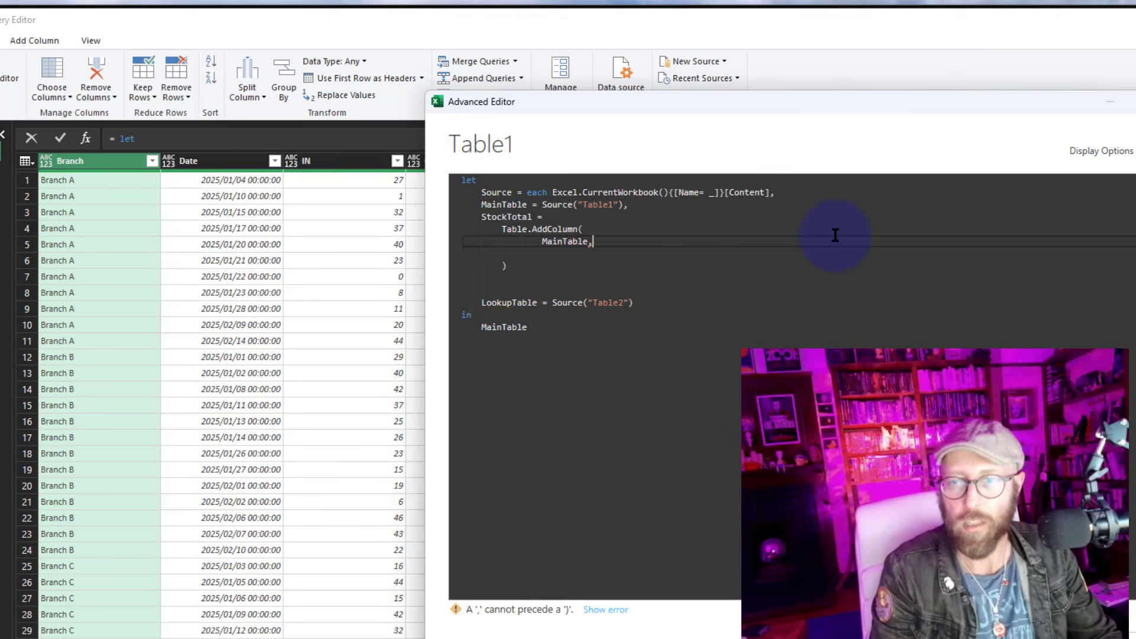
pyautogui.press('Return')
pyautogui.write('"')
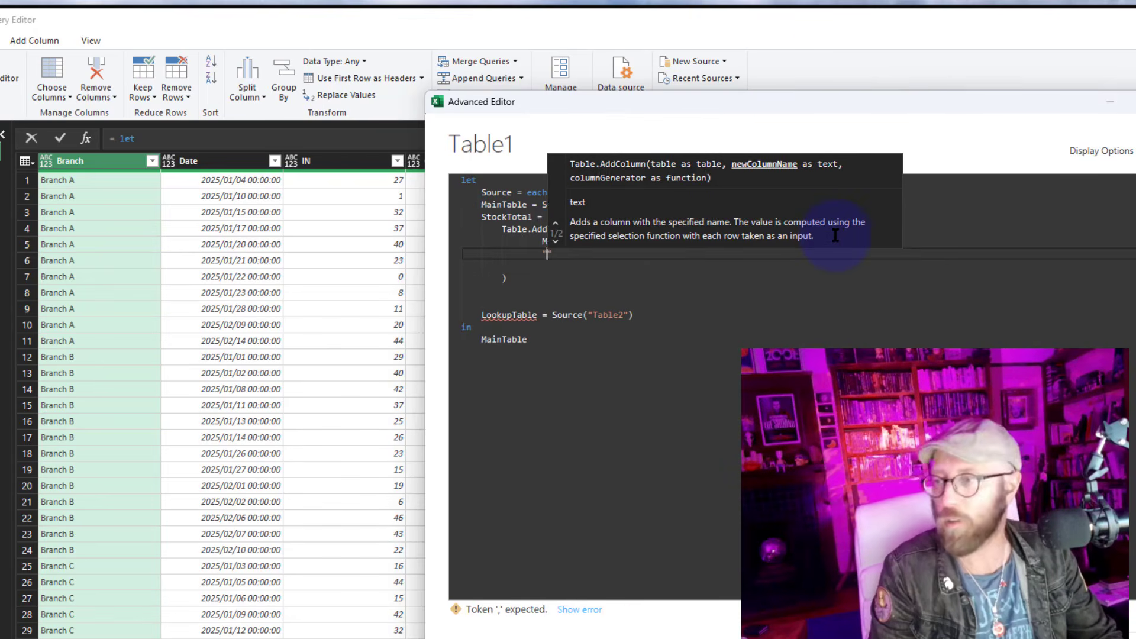
pyautogui.write('ClosingStock')
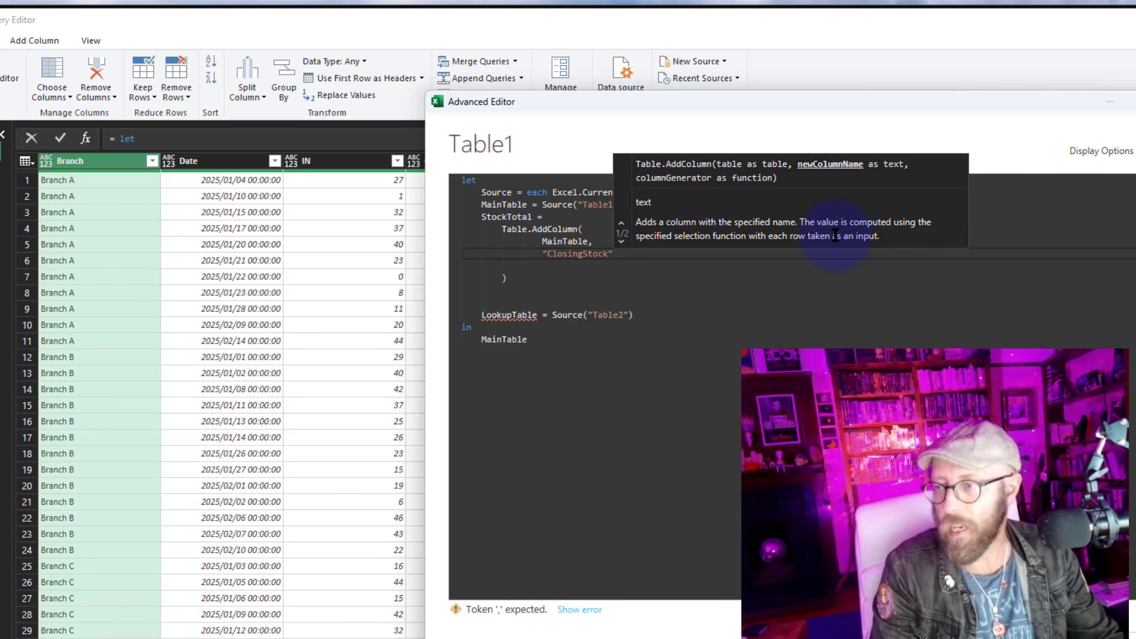
pyautogui.write(',')
pyautogui.press('Return')
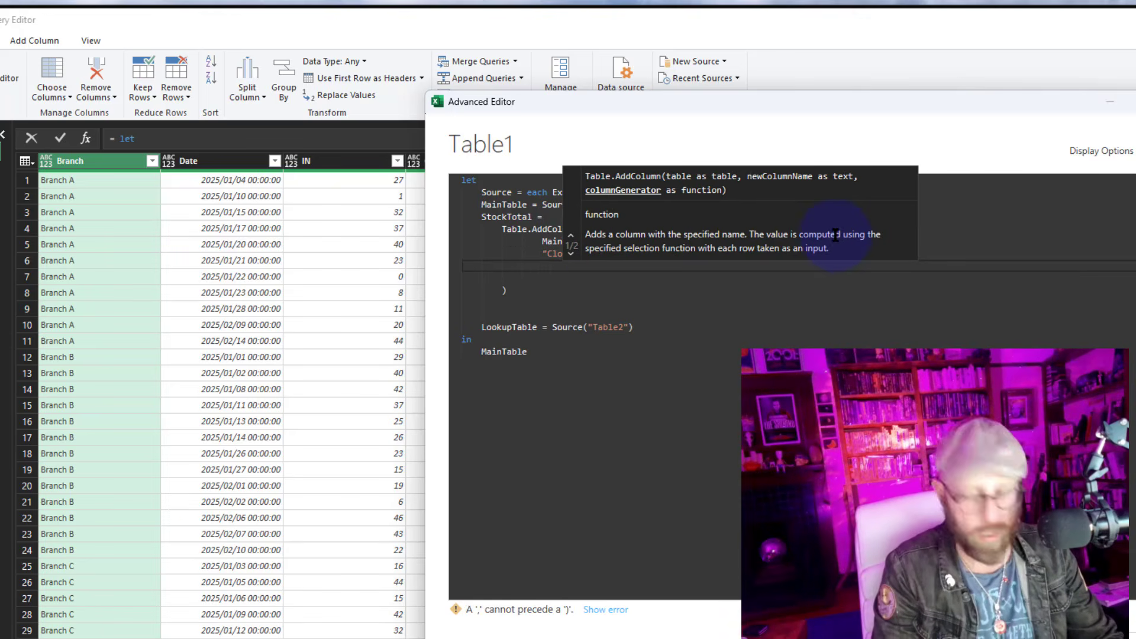
pyautogui.write('each _')
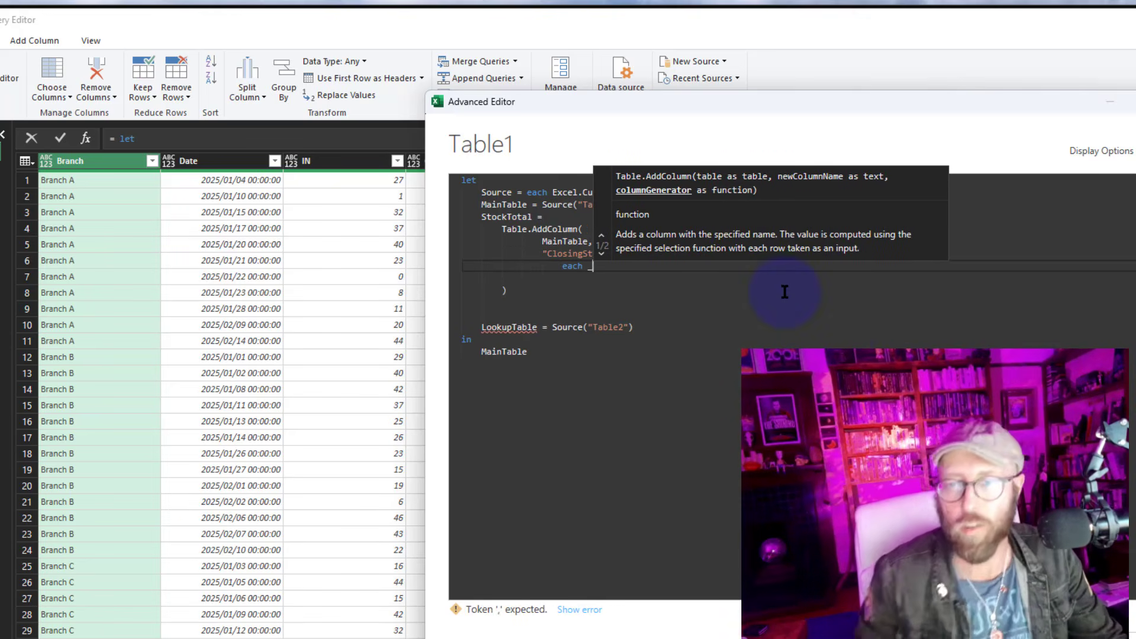
# Close the Table.AddColumn call with a comma, return StockTotal as the query output, apply, and preview the ClosingStock records
pyautogui.click(524, 290)
pyautogui.write(',')
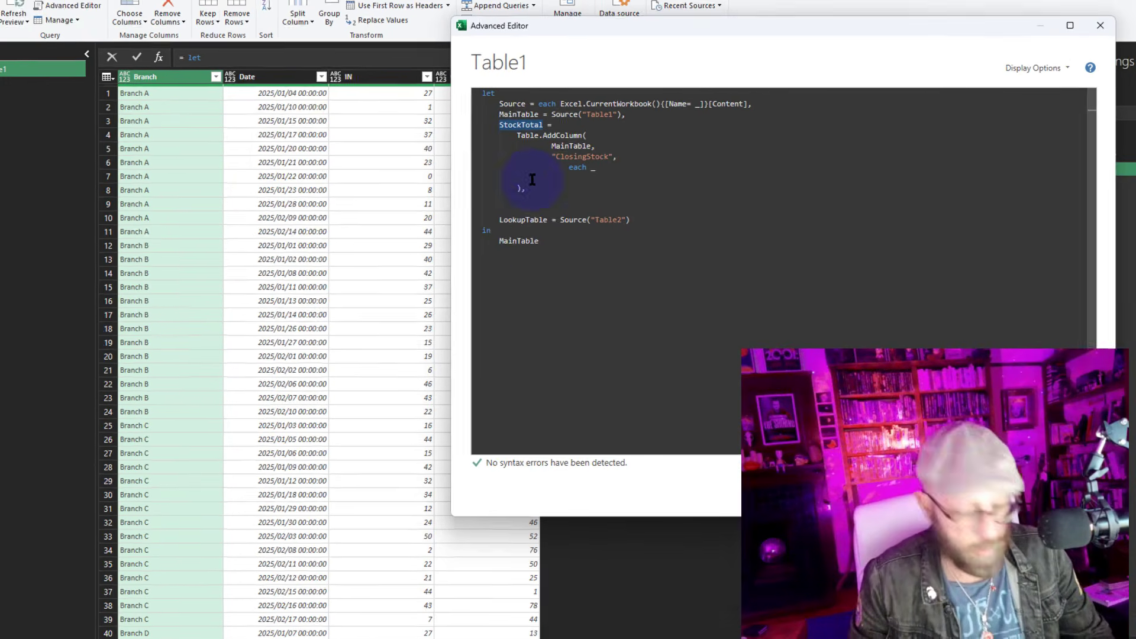
pyautogui.doubleClick(521, 241)
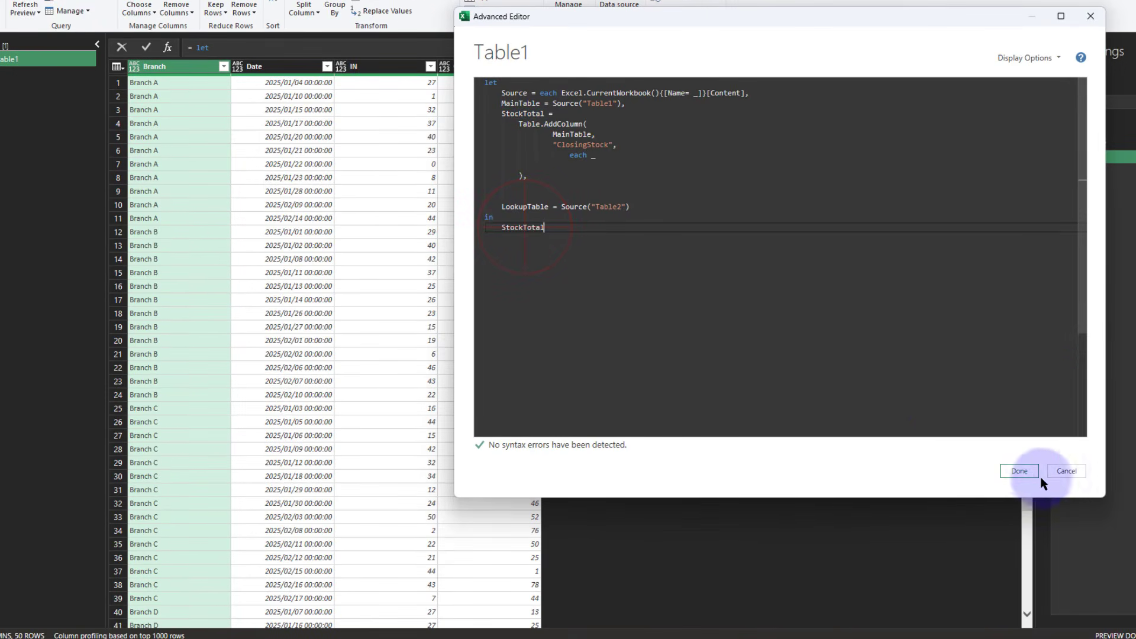
pyautogui.click(1038, 475)
pyautogui.click(592, 85)
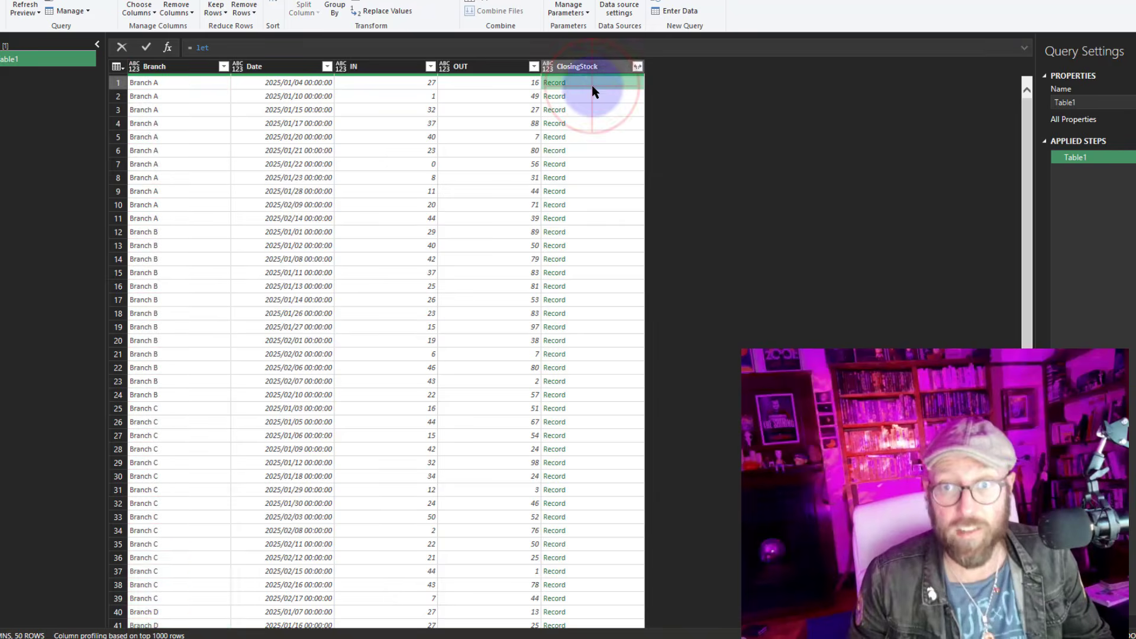
pyautogui.click(596, 111)
pyautogui.click(603, 137)
pyautogui.click(615, 287)
pyautogui.click(585, 204)
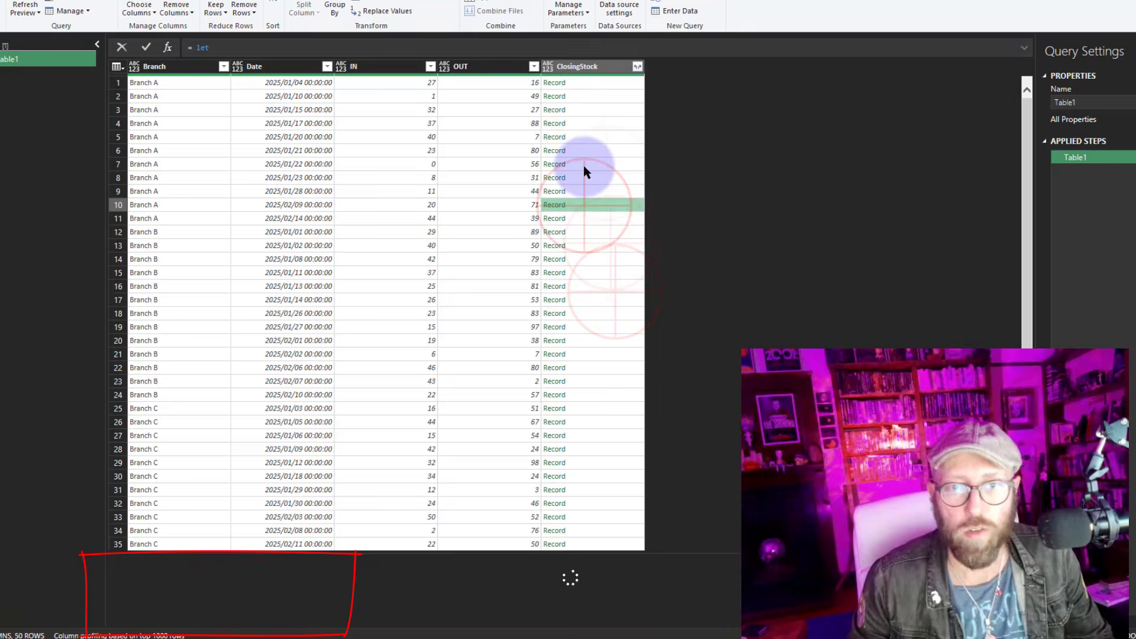
# Wrap the each expression in a nested let defining a = _ and returning a, then apply and preview the records
pyautogui.click(71, 3)
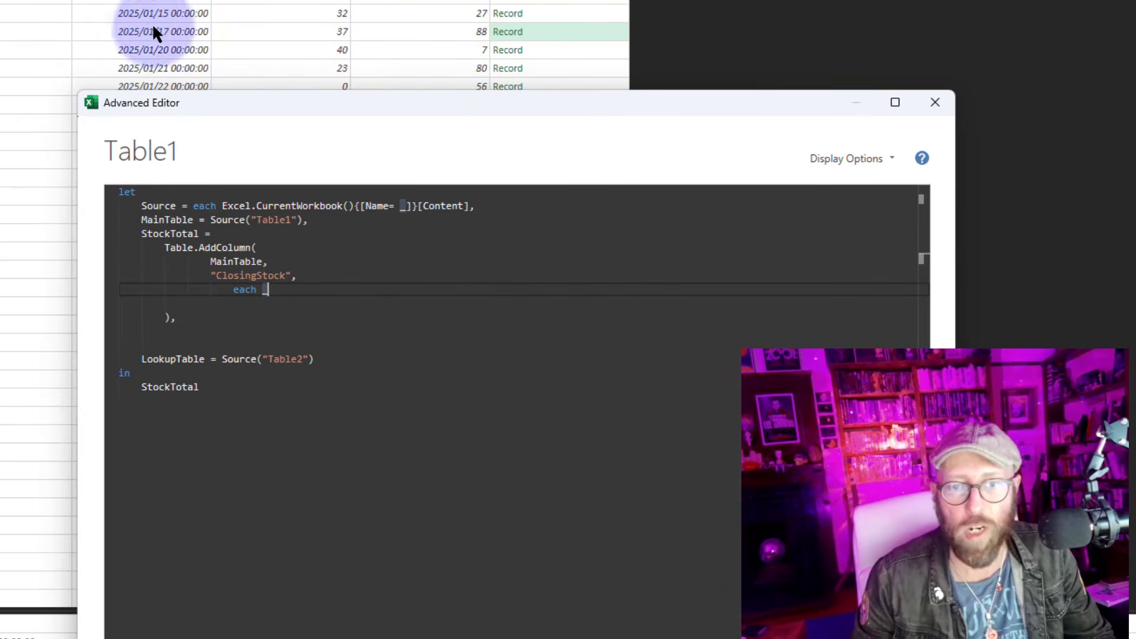
pyautogui.moveTo(369, 109); pyautogui.dragTo(358, 0)
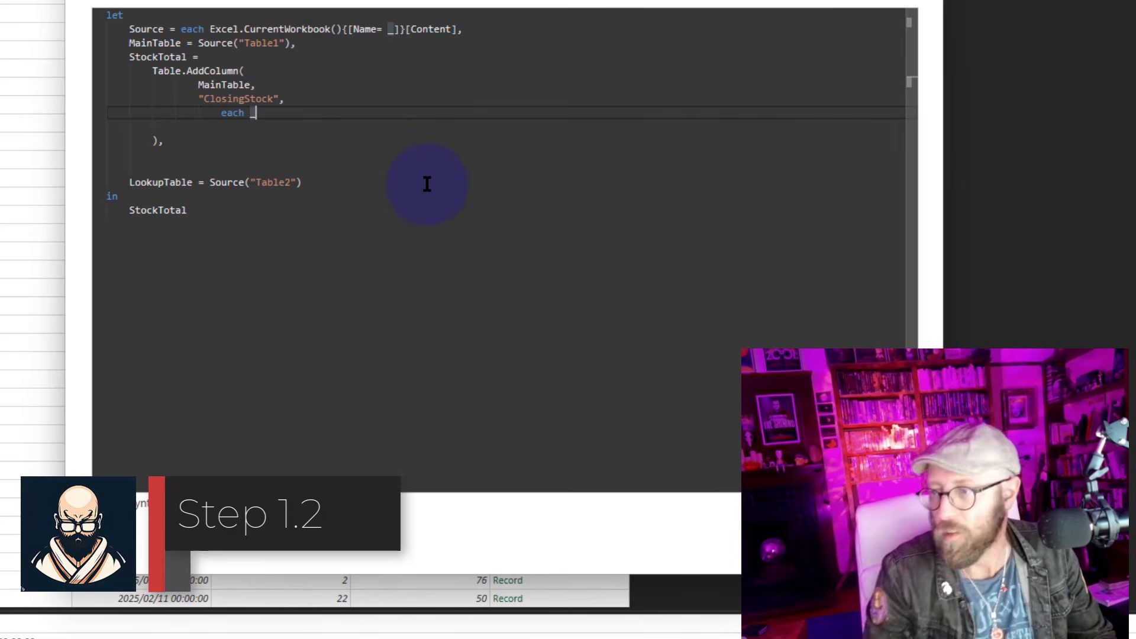
pyautogui.press('Return')
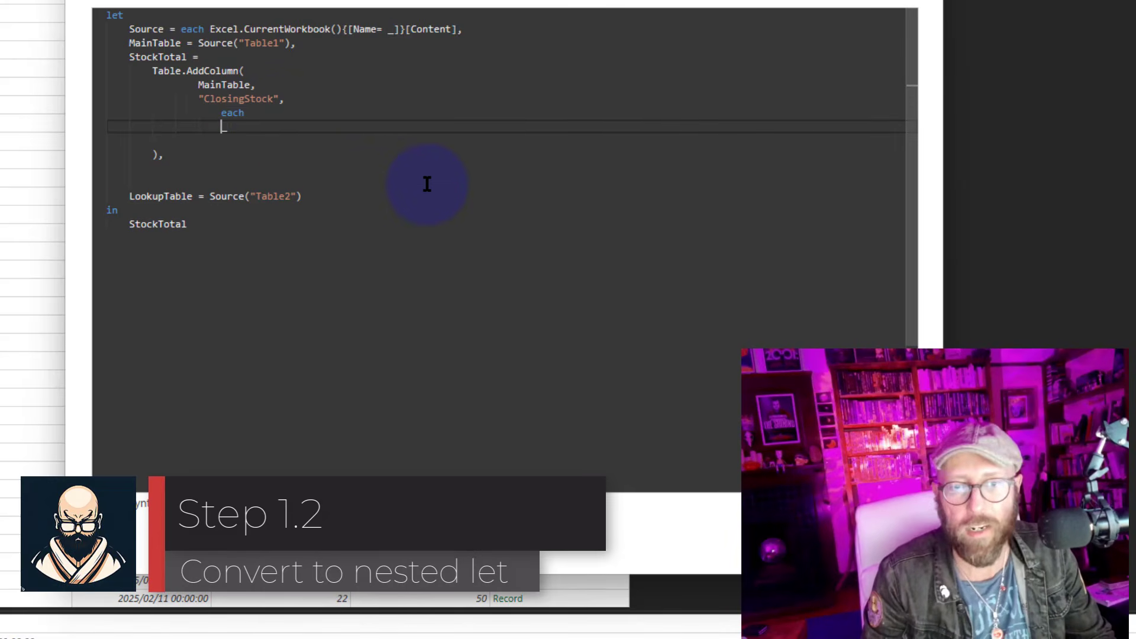
pyautogui.write('l')
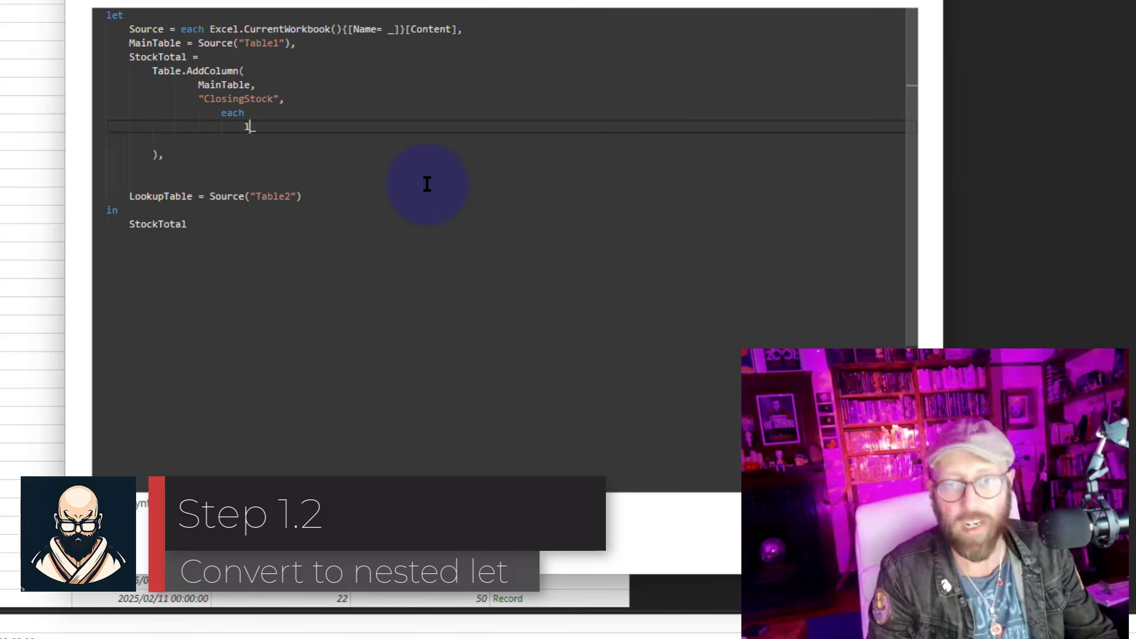
pyautogui.write('et')
pyautogui.press('Return')
pyautogui.press('Return')
pyautogui.write('in')
pyautogui.press('Return')
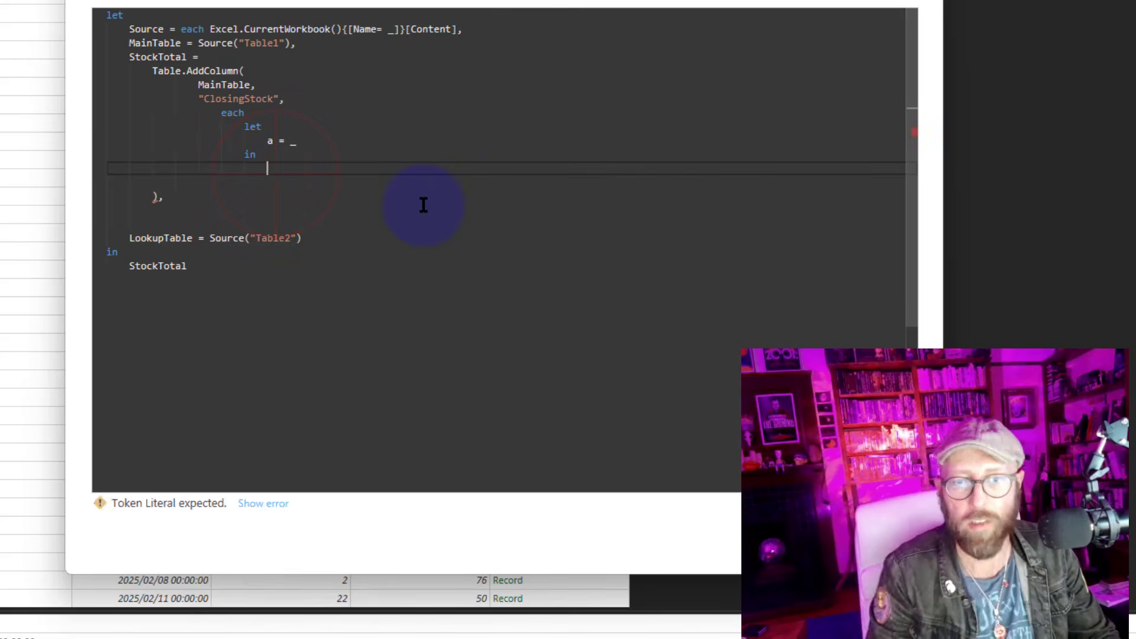
pyautogui.write('a')
pyautogui.click(821, 531)
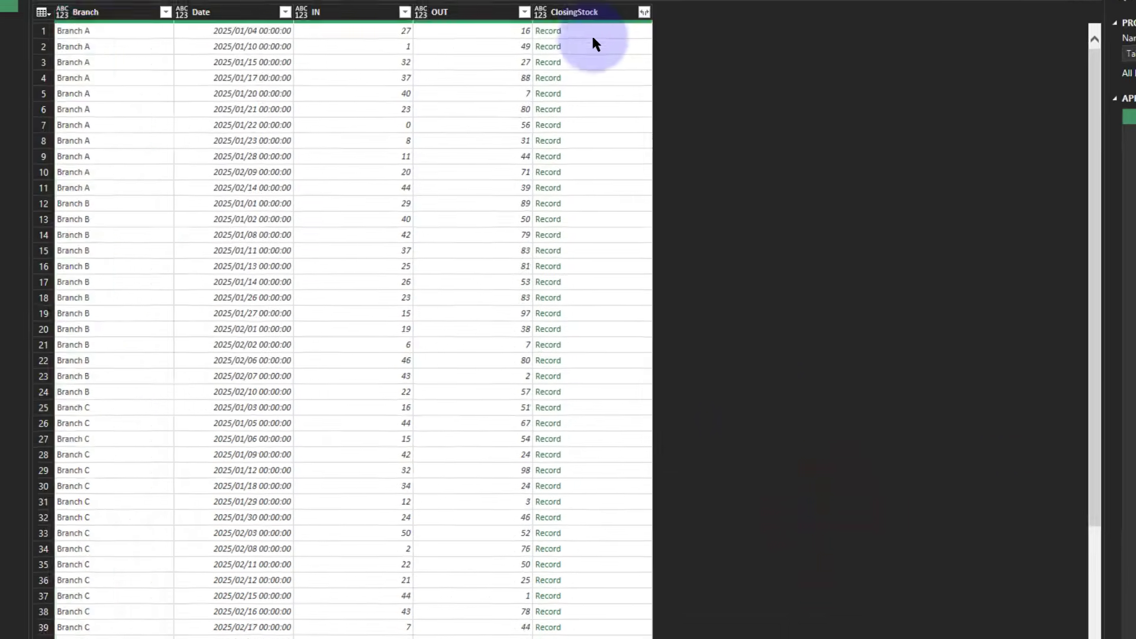
pyautogui.click(608, 69)
pyautogui.click(618, 126)
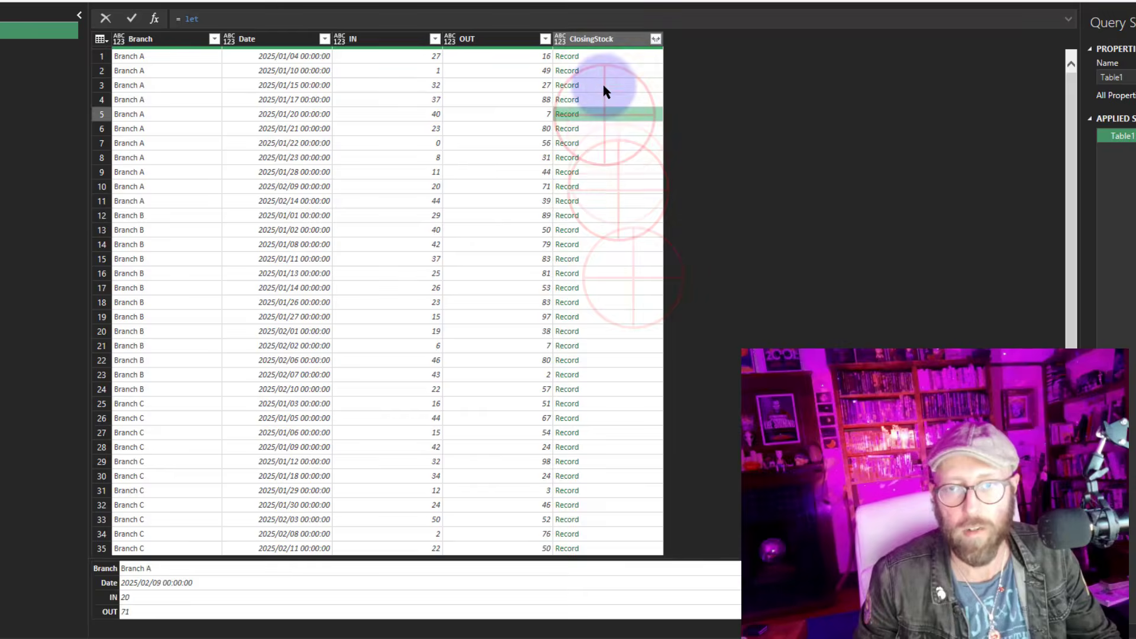
# Replace each with a (tablerow)=> function and set a = tablerow in the nested let, then apply the query
pyautogui.click(604, 59)
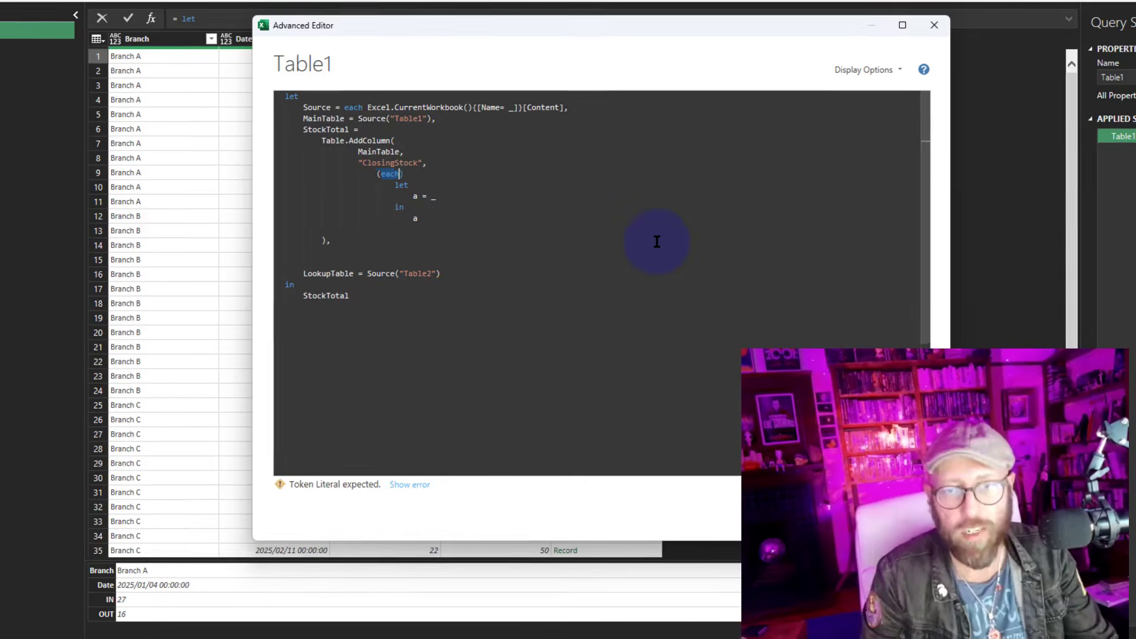
pyautogui.write('(')
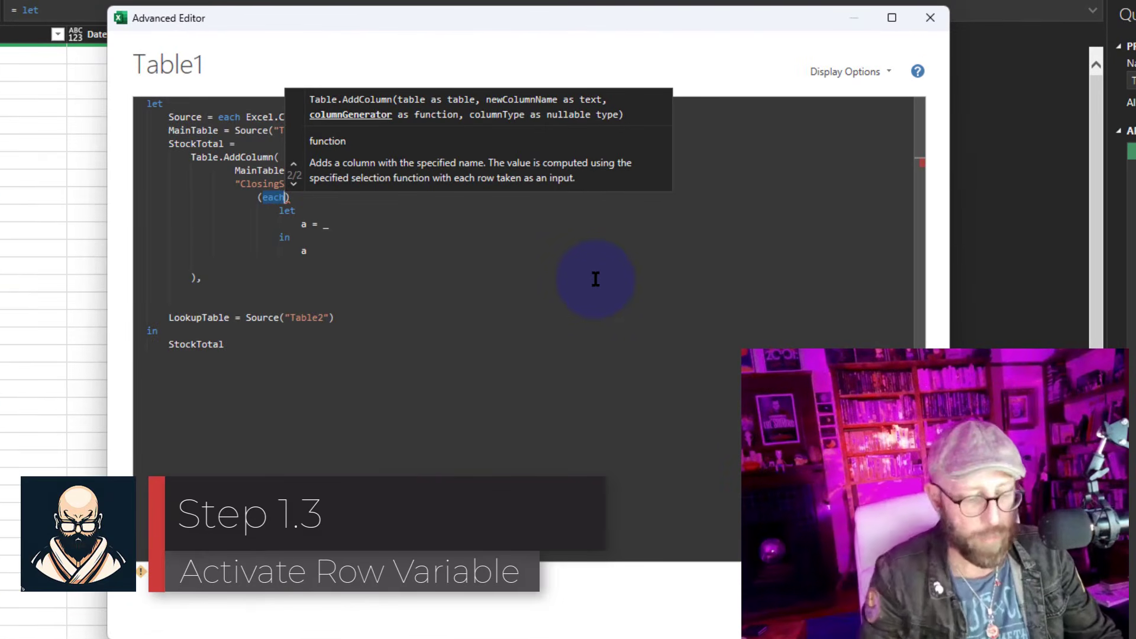
pyautogui.press('BackSpace')
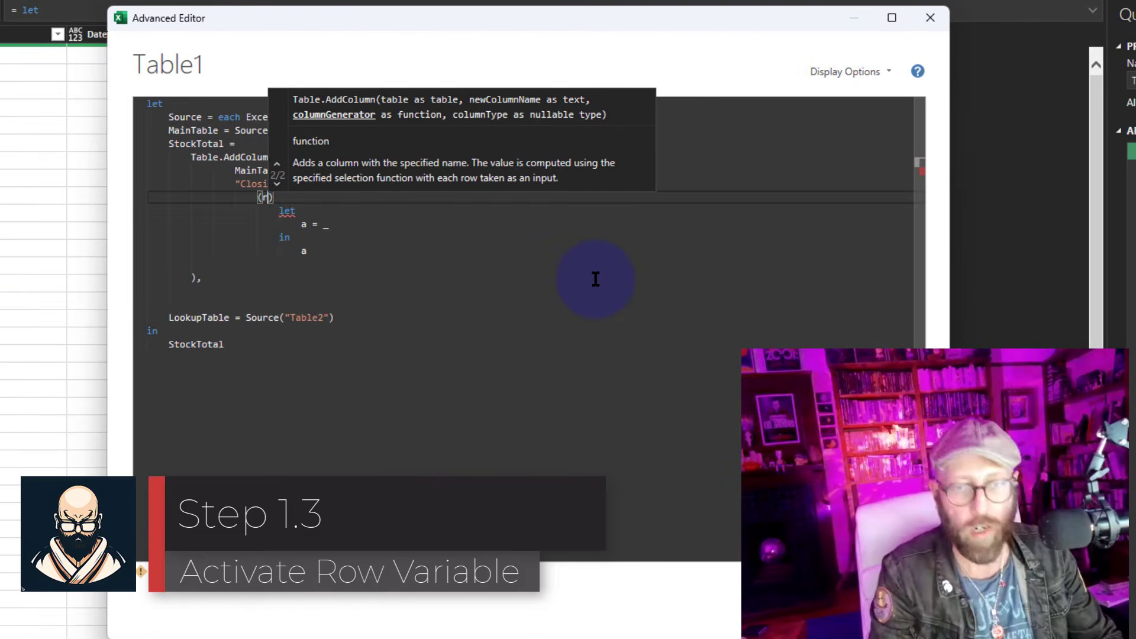
pyautogui.write('tableto')
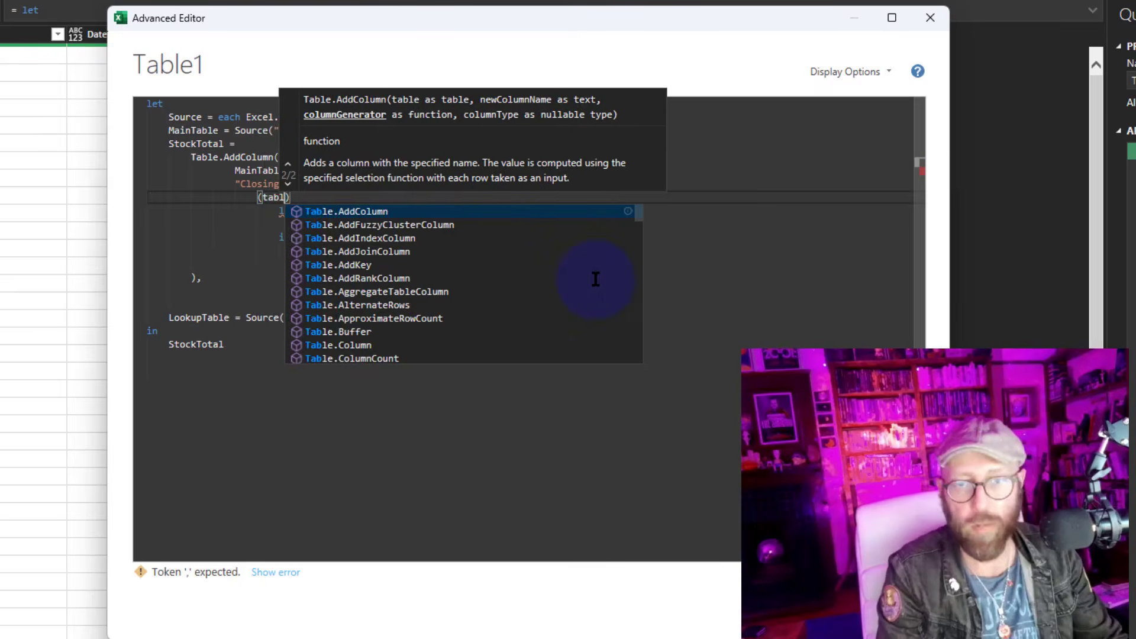
pyautogui.press('BackSpace')
pyautogui.press('BackSpace')
pyautogui.write('row)=>')
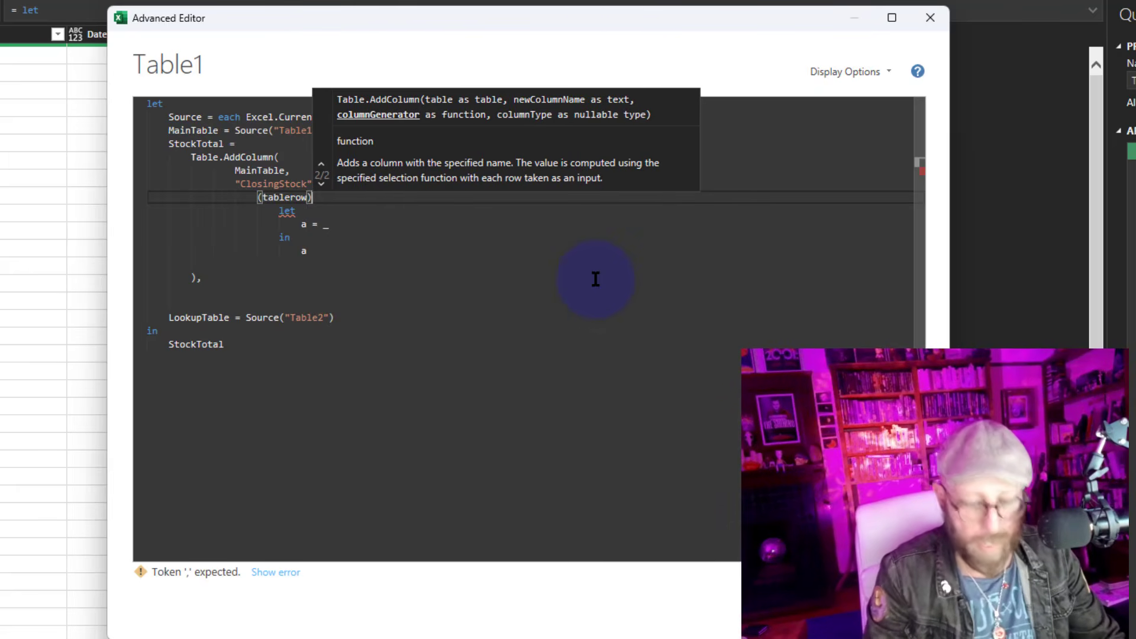
pyautogui.doubleClick(286, 198)
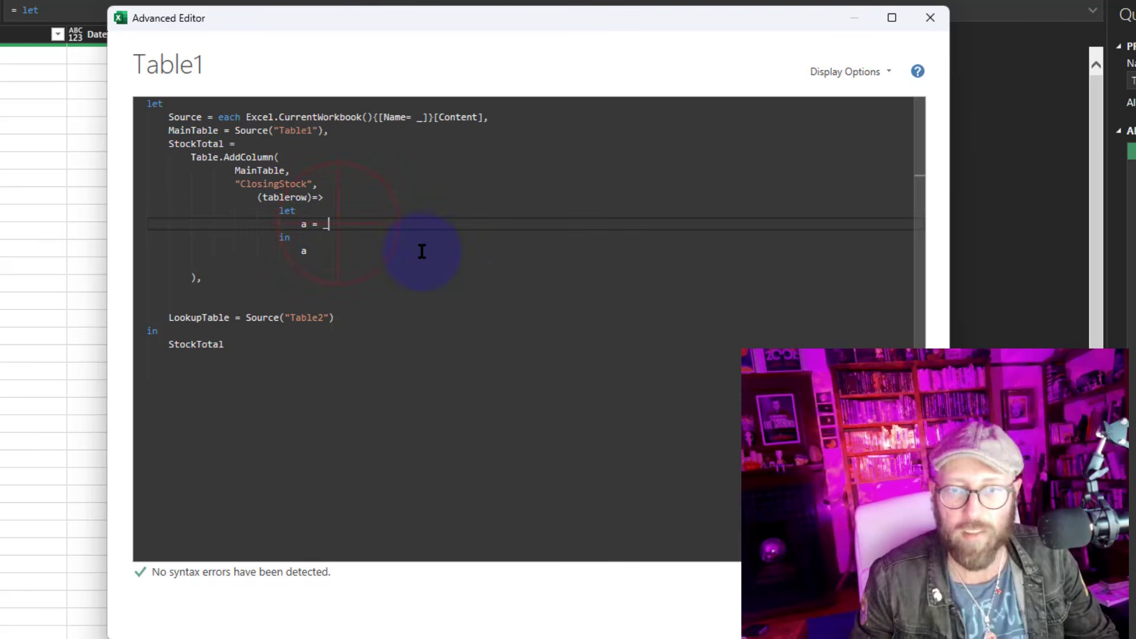
pyautogui.write('tablerow')
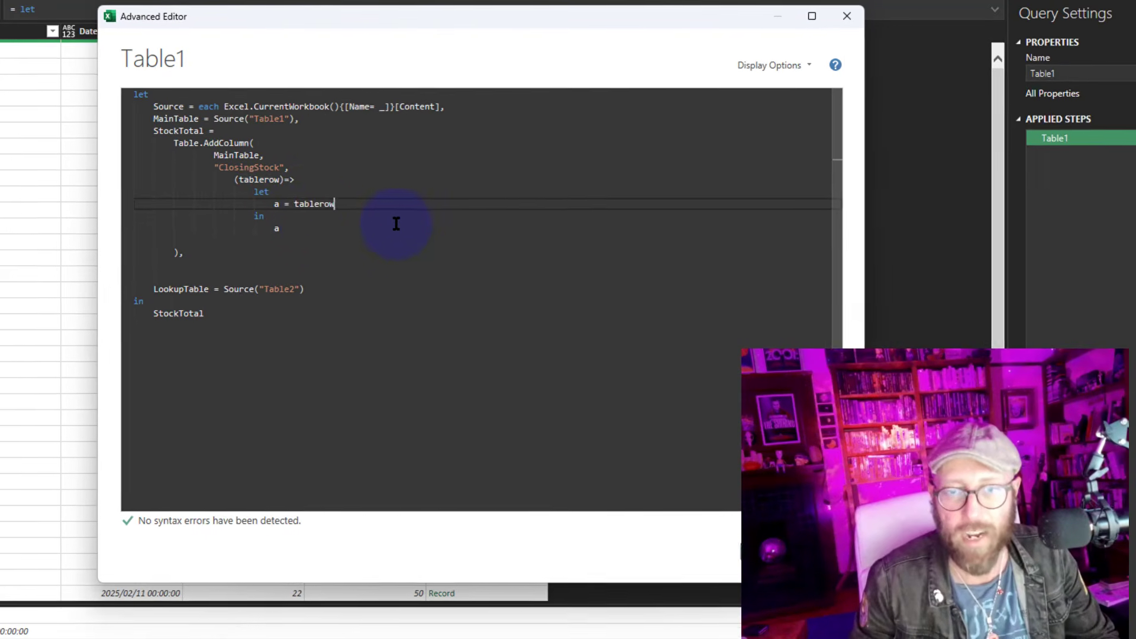
pyautogui.click(761, 545)
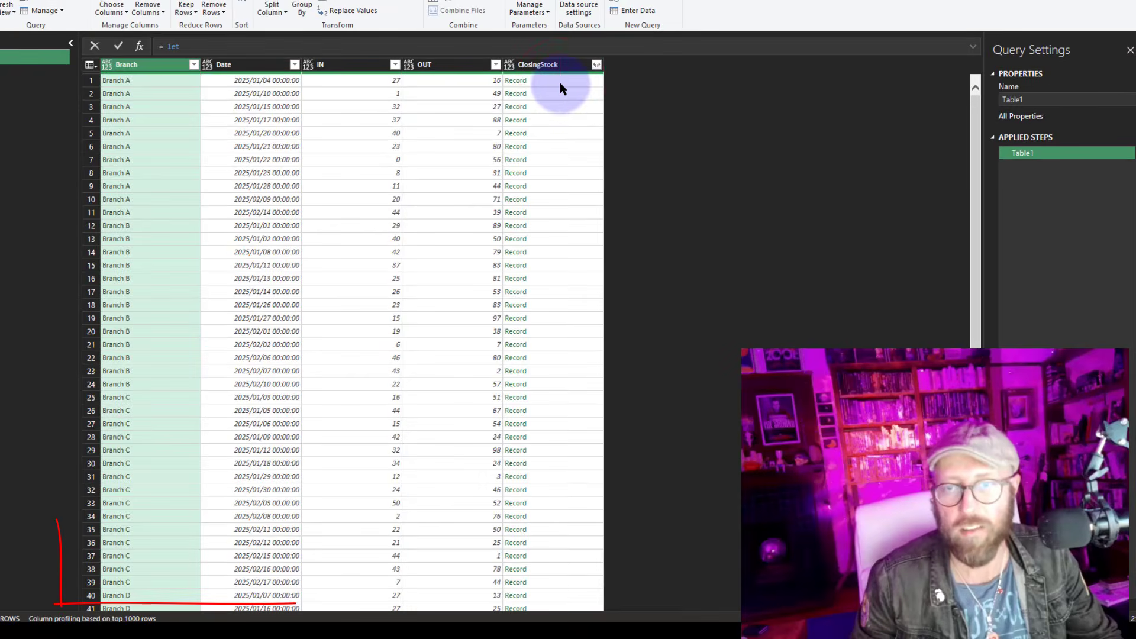
pyautogui.click(565, 186)
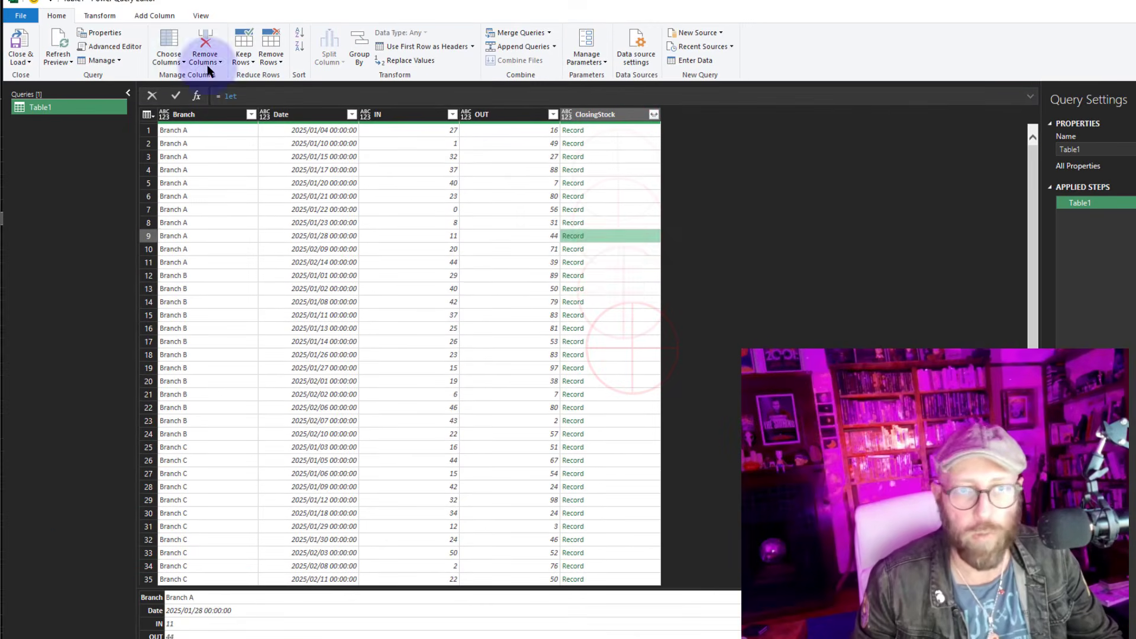
# Change the nested step to TotalSum = List.Sum, return TotalSum from the nested let, and apply the query
pyautogui.click(109, 46)
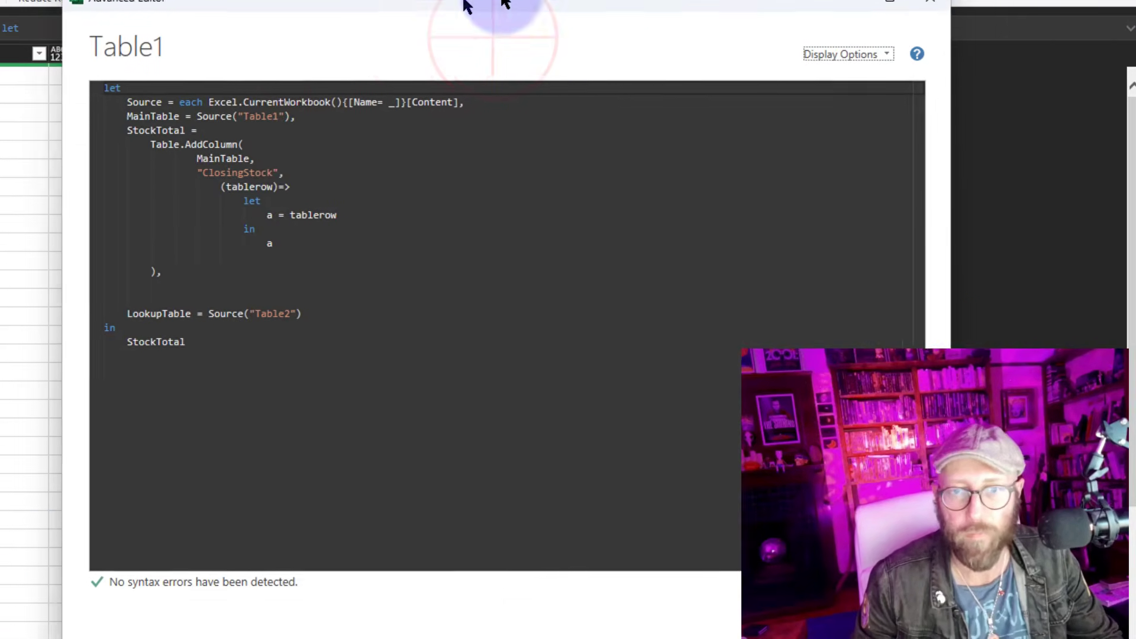
pyautogui.moveTo(504, 1); pyautogui.dragTo(665, 0)
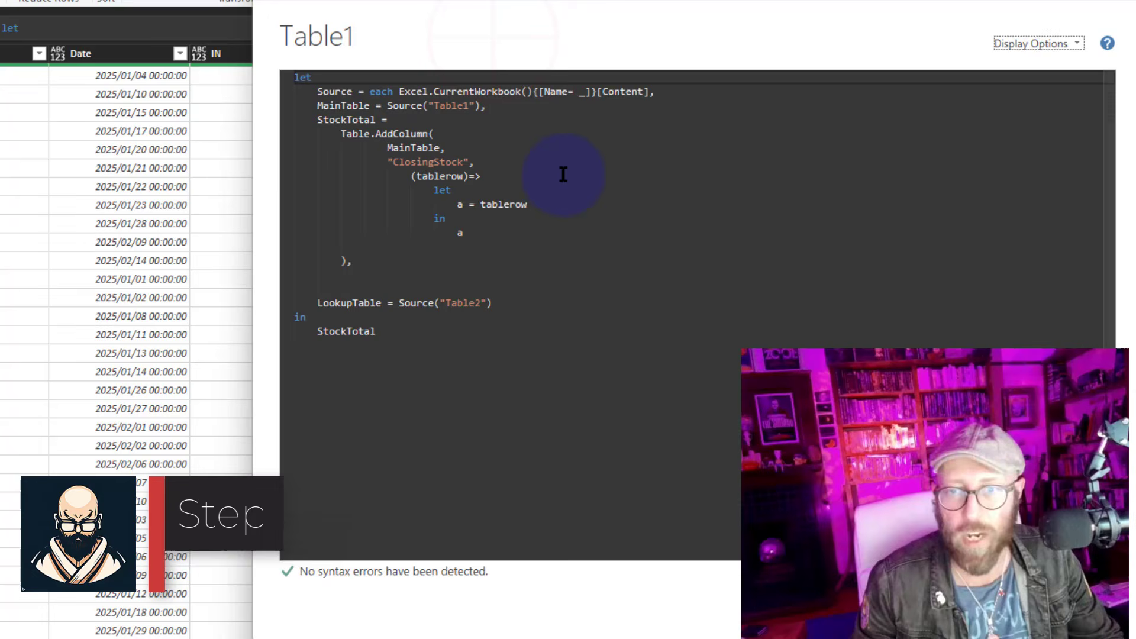
pyautogui.click(534, 208)
pyautogui.moveTo(548, 205); pyautogui.dragTo(463, 205)
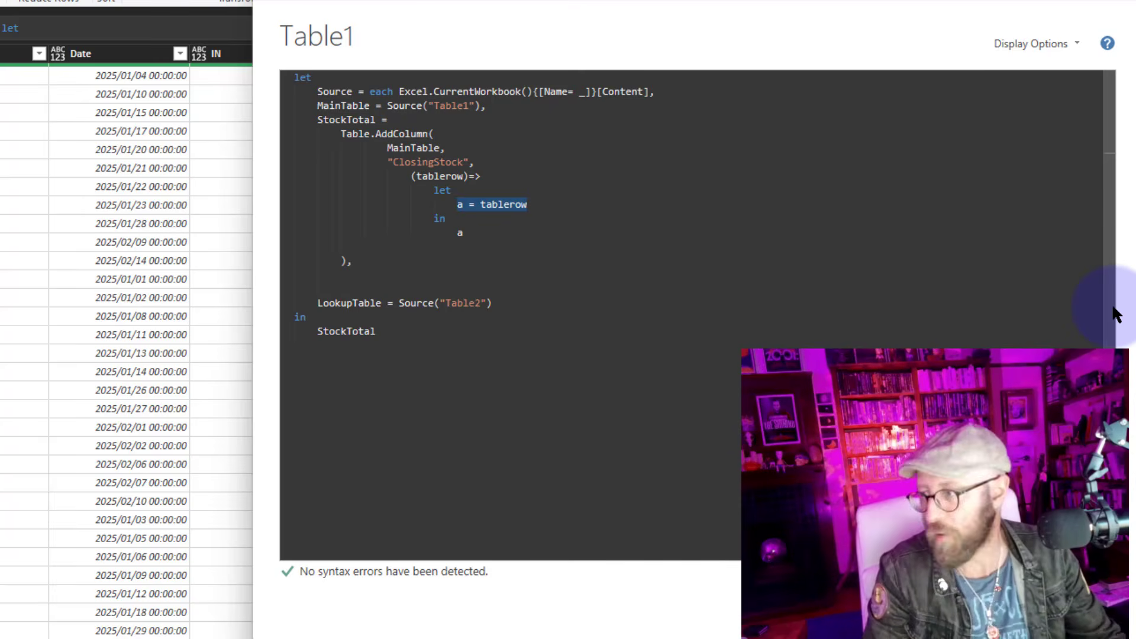
pyautogui.write('Total')
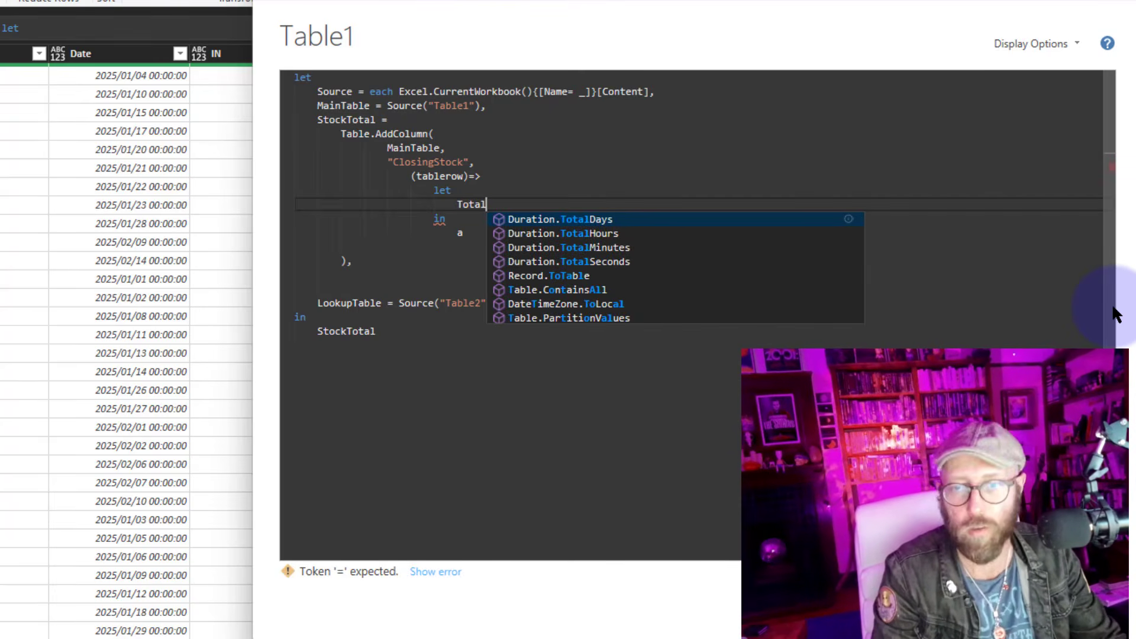
pyautogui.write('Sum = ')
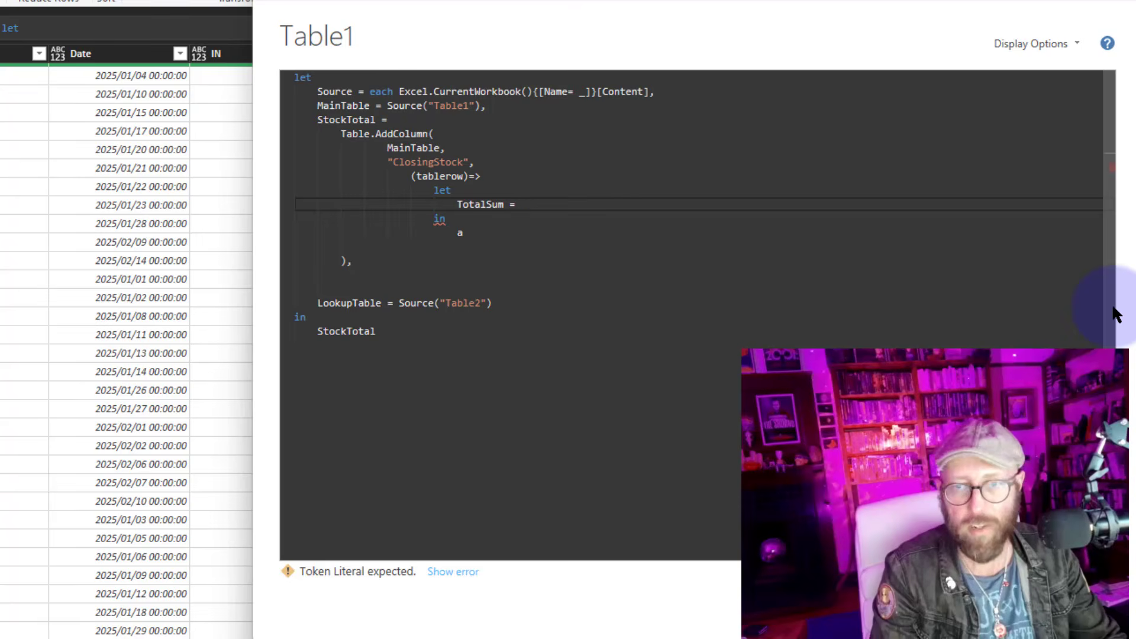
pyautogui.write('listsum')
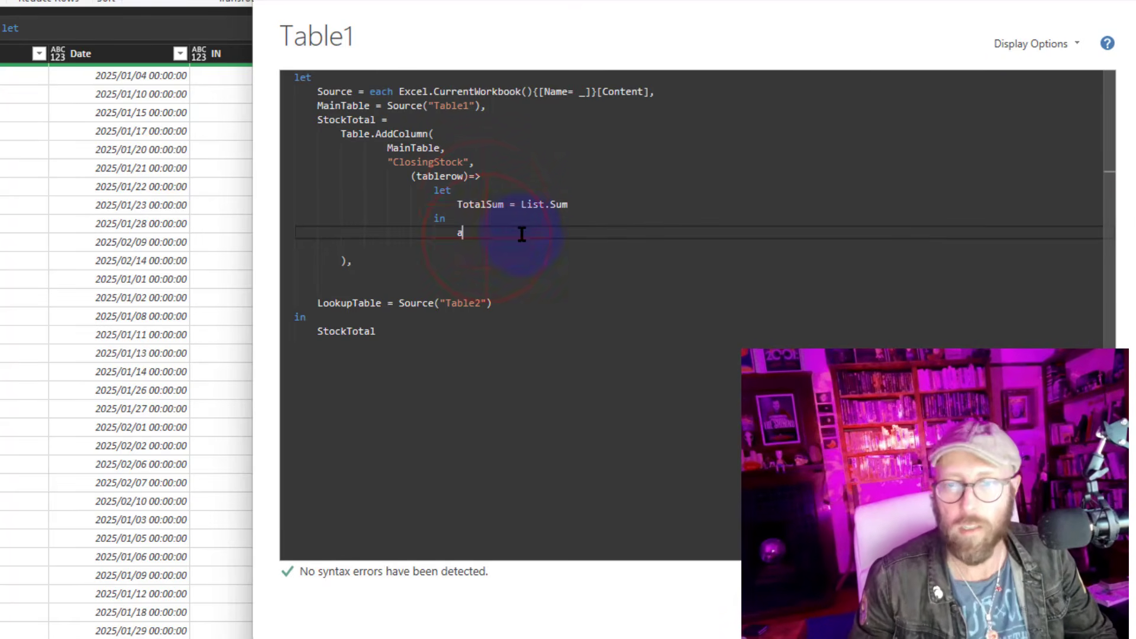
pyautogui.write('TotalSum')
pyautogui.click(1047, 608)
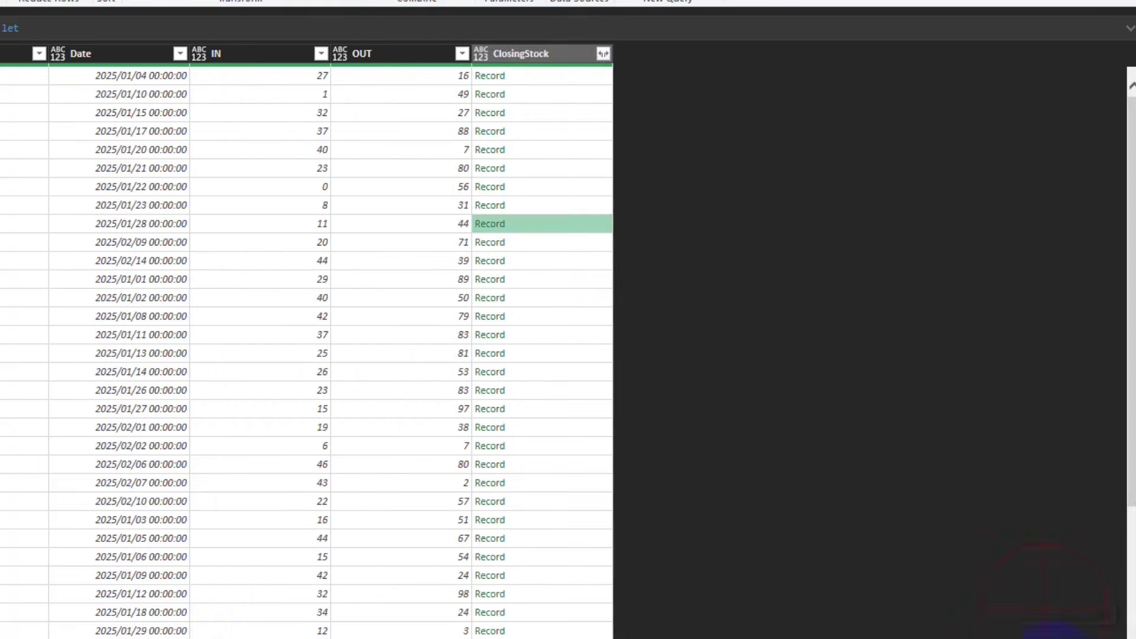
# Preview the ClosingStock cells of the applied query
pyautogui.click(549, 75)
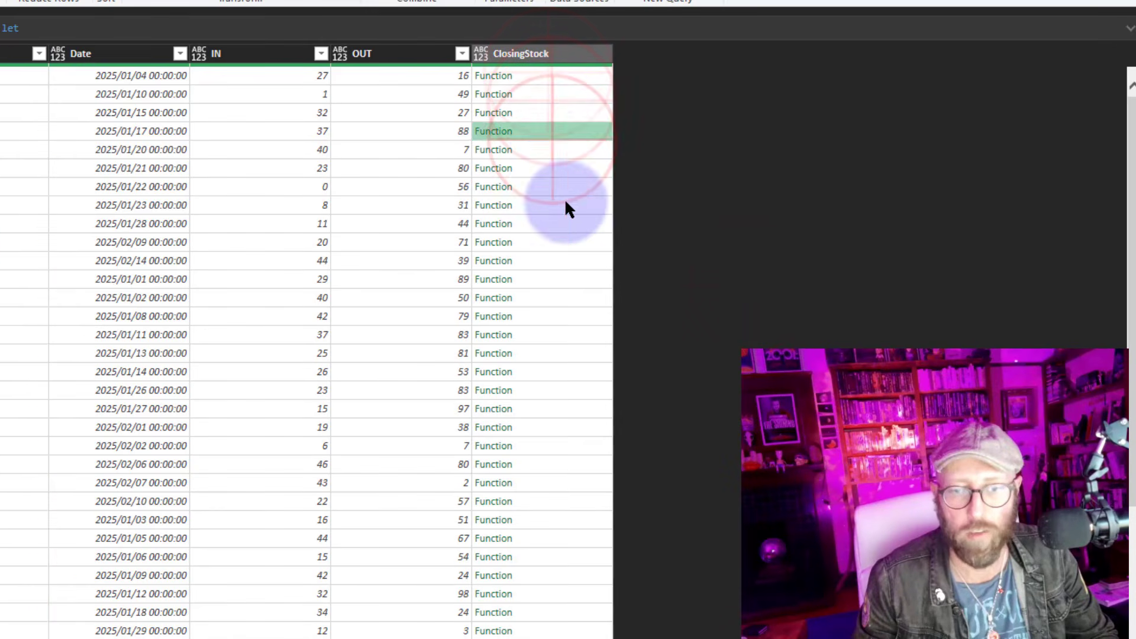
pyautogui.click(569, 205)
pyautogui.click(573, 113)
pyautogui.click(570, 75)
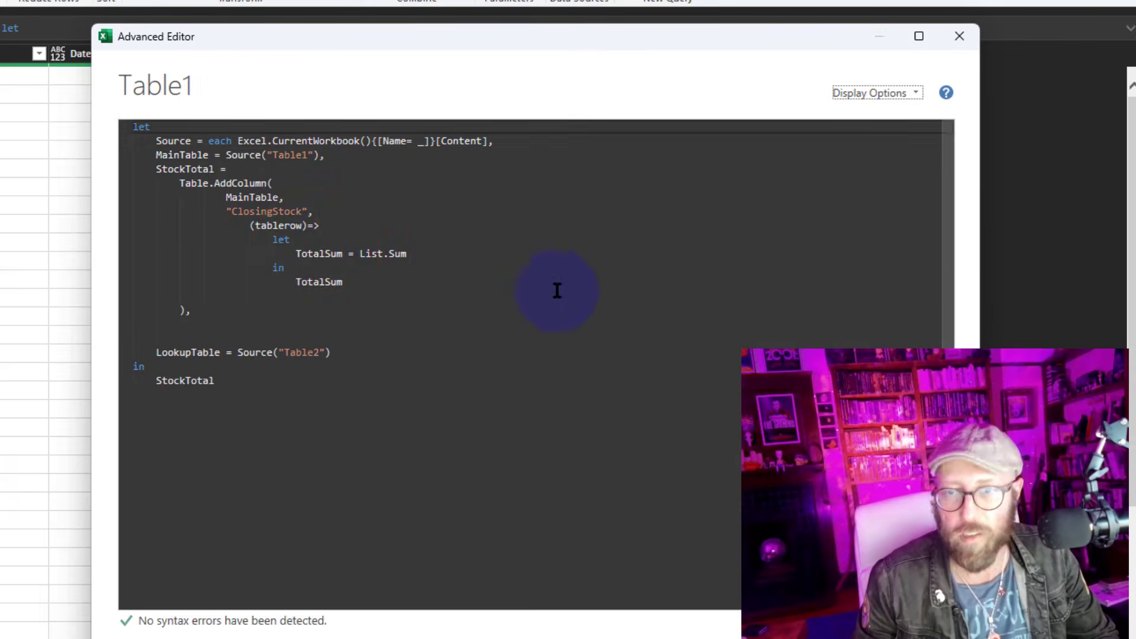
# Pass a test list {1,2,3,4} to List.Sum in the TotalSum step and apply the query
pyautogui.click(470, 278)
pyautogui.click(317, 253)
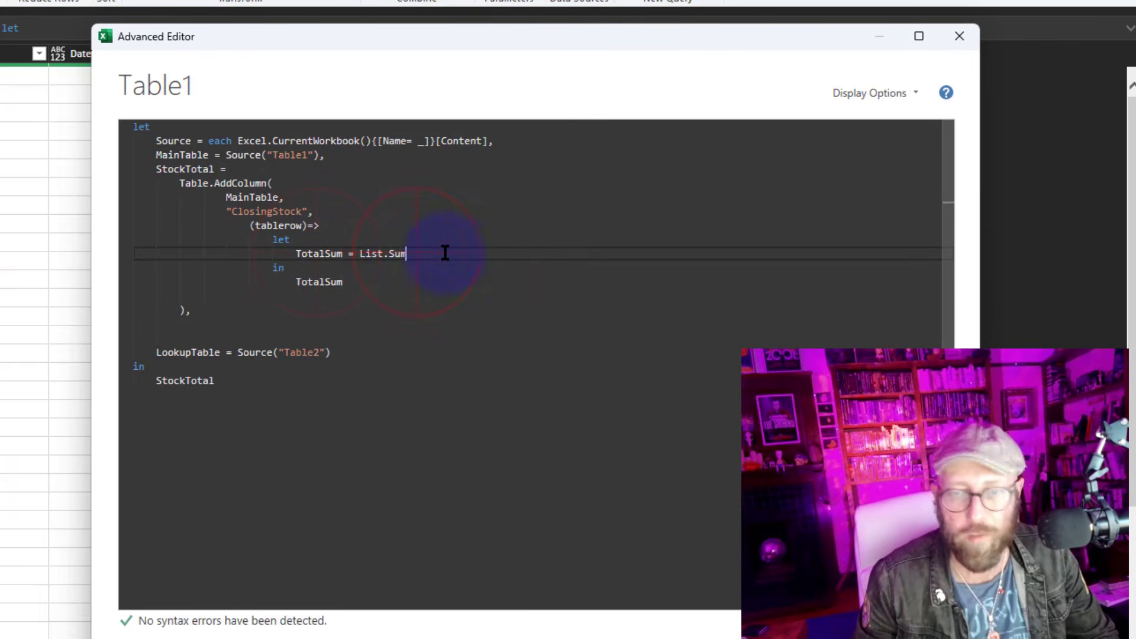
pyautogui.write('{1,2')
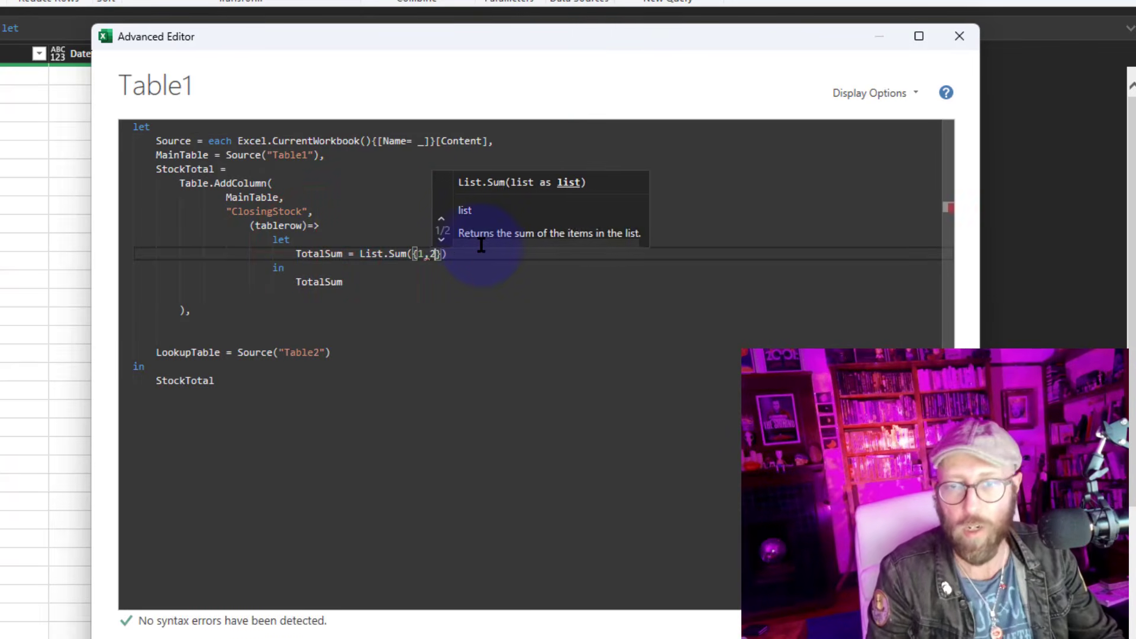
pyautogui.write(',3,4')
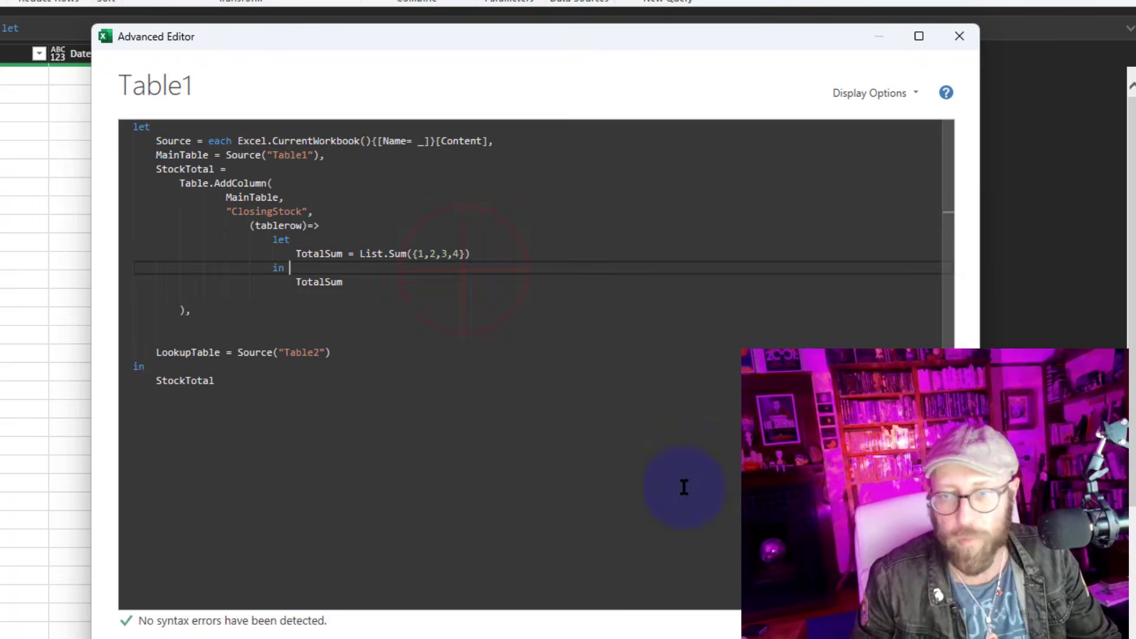
pyautogui.click(862, 621)
pyautogui.click(580, 73)
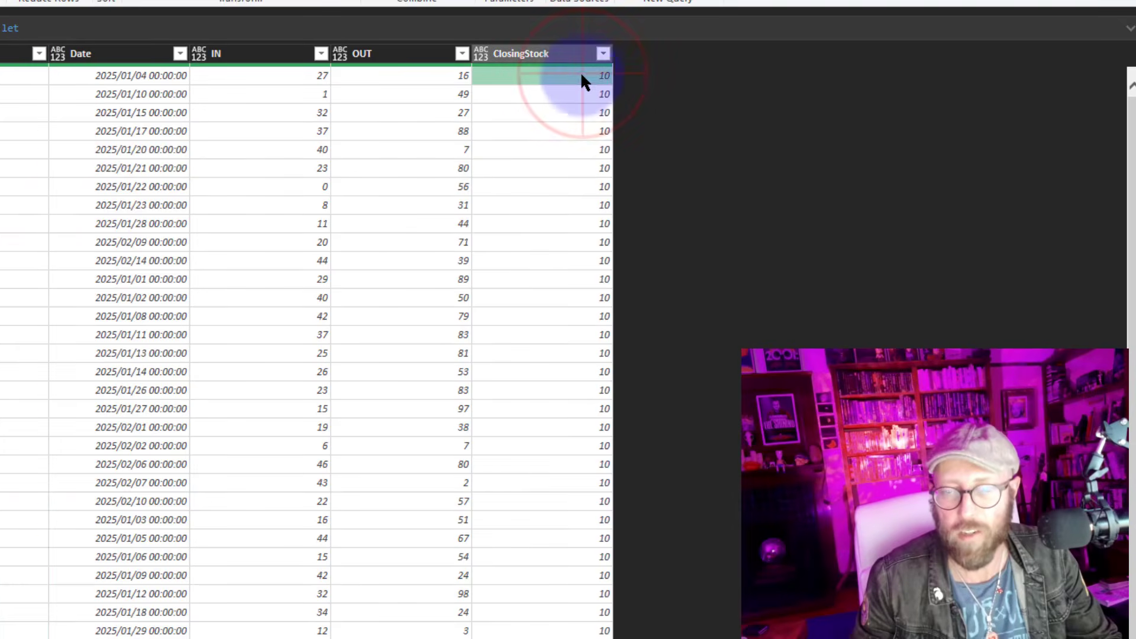
# Inspect the ClosingStock values across several rows of the preview
pyautogui.click(556, 501)
pyautogui.click(536, 78)
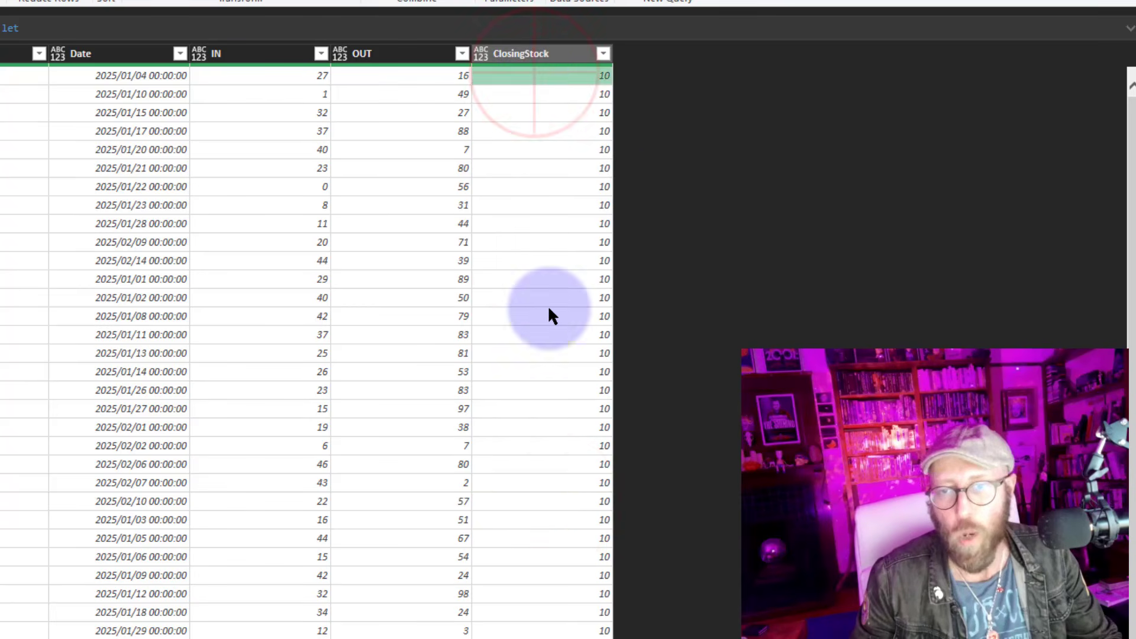
pyautogui.click(535, 483)
pyautogui.click(535, 353)
pyautogui.click(535, 242)
pyautogui.click(520, 112)
pyautogui.click(516, 78)
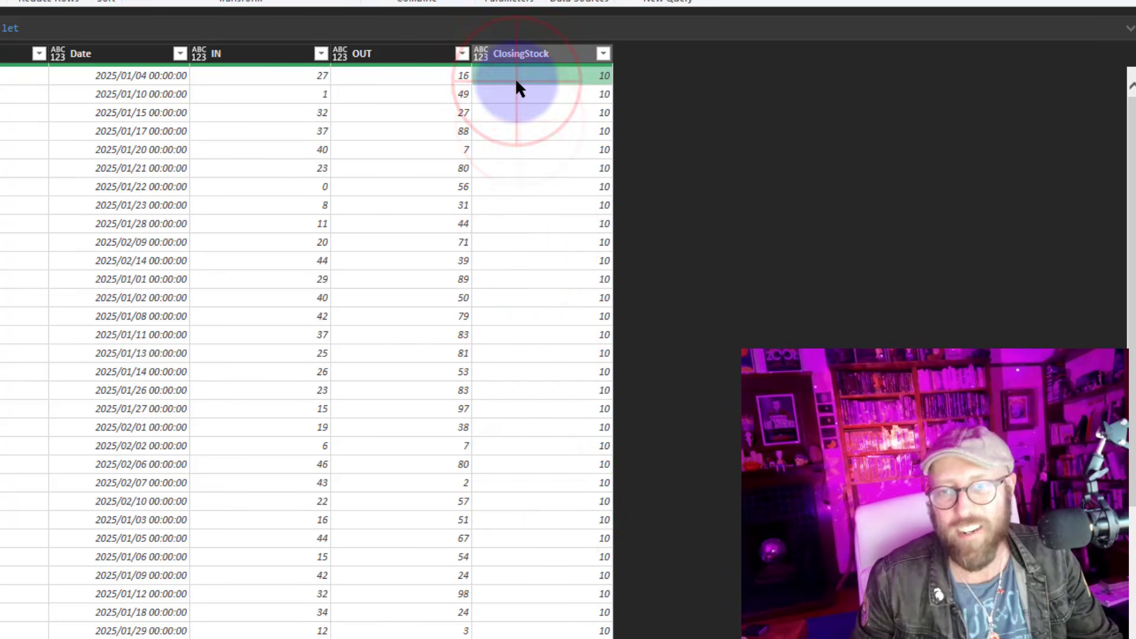
pyautogui.click(537, 281)
pyautogui.click(572, 429)
pyautogui.click(545, 172)
pyautogui.click(546, 114)
# Remove the test list from List.Sum, end the TotalSum line with a comma, and start a new line below
pyautogui.click(1, 1)
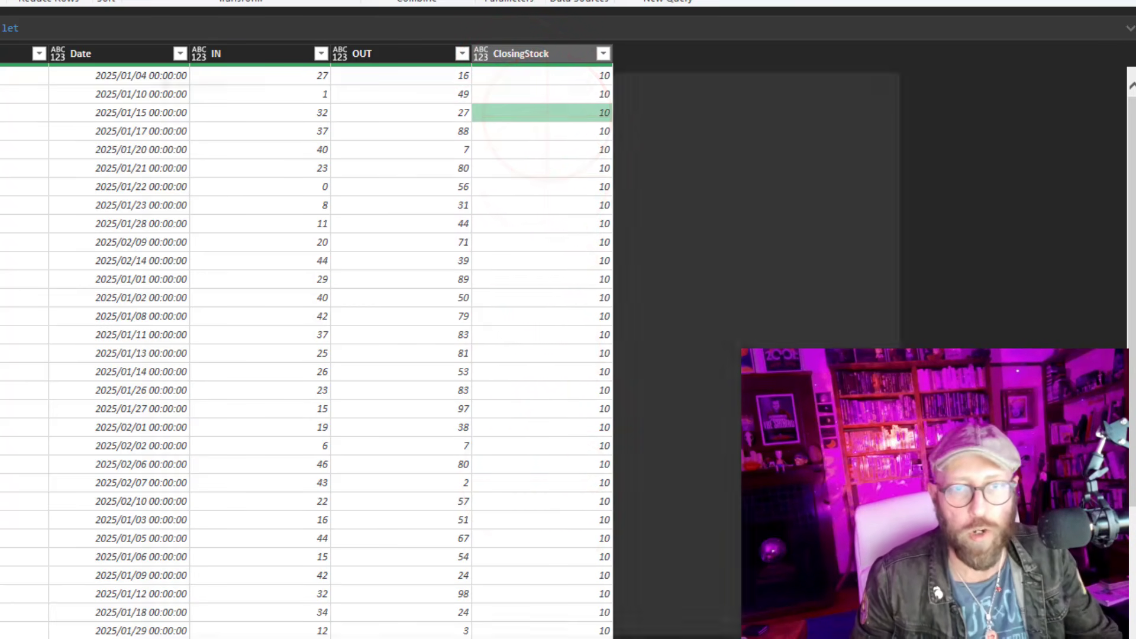
pyautogui.moveTo(490, 251); pyautogui.dragTo(430, 258)
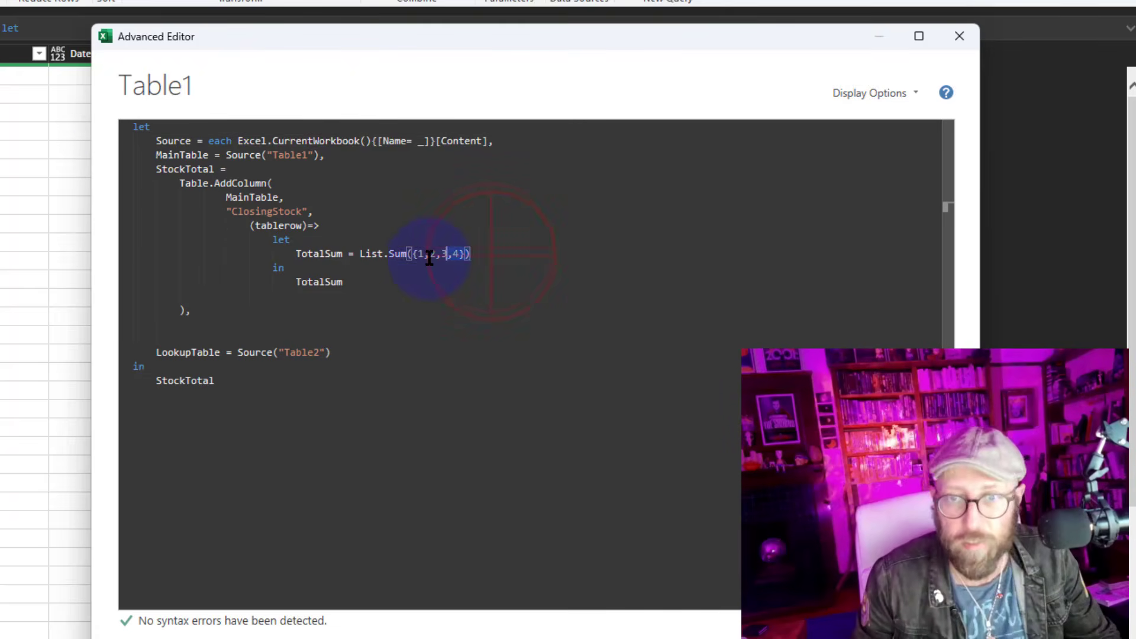
pyautogui.press('BackSpace')
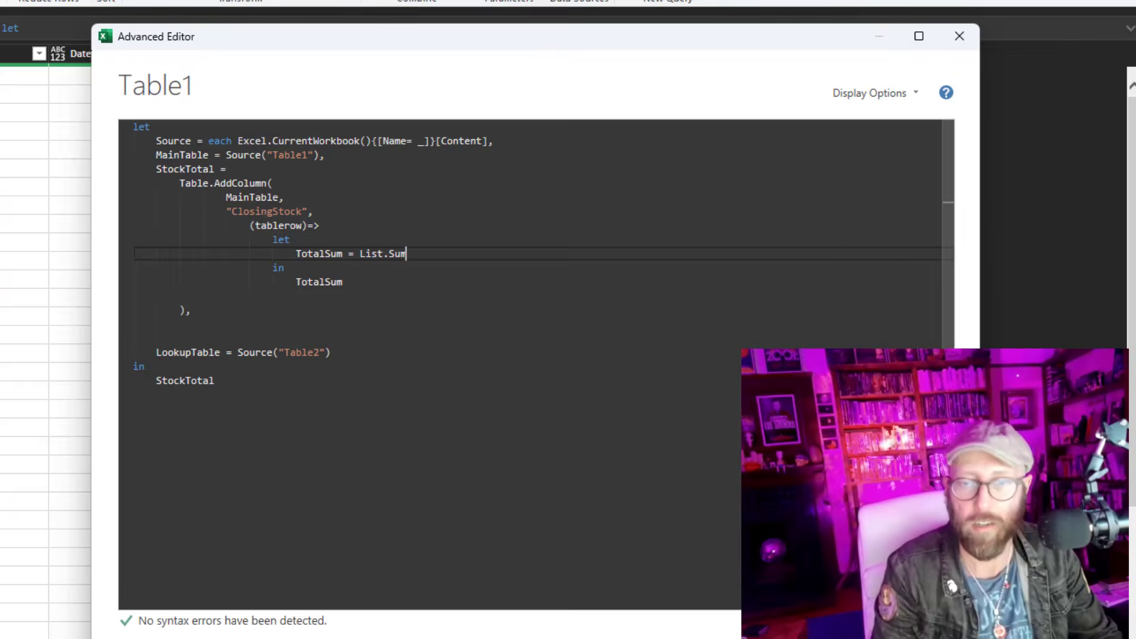
pyautogui.write(',')
pyautogui.press('Return')
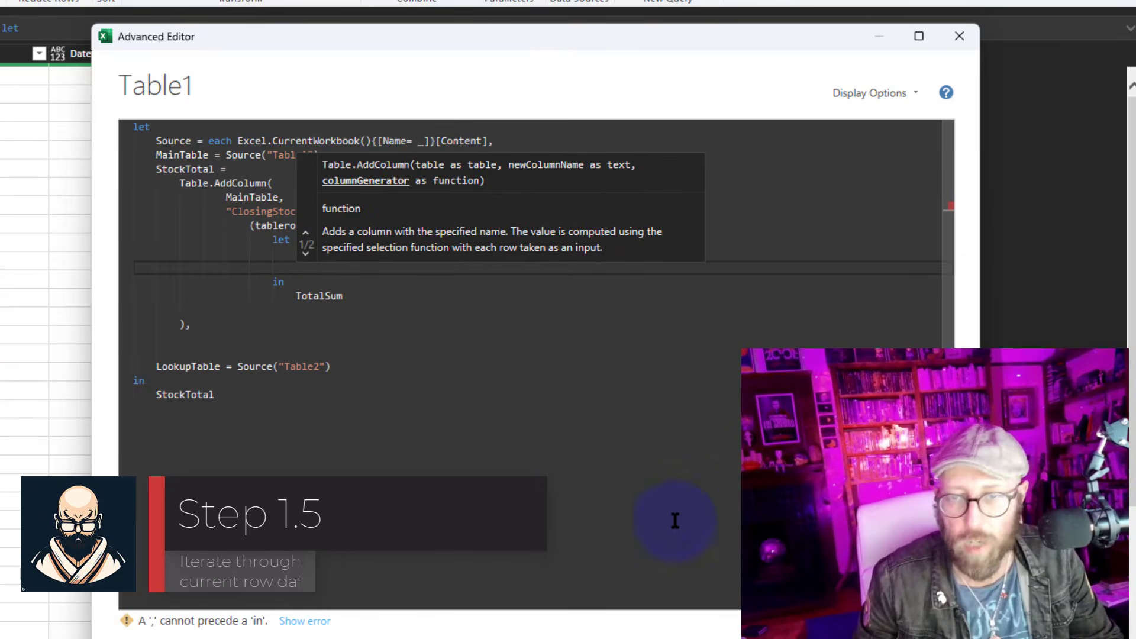
pyautogui.click(317, 268)
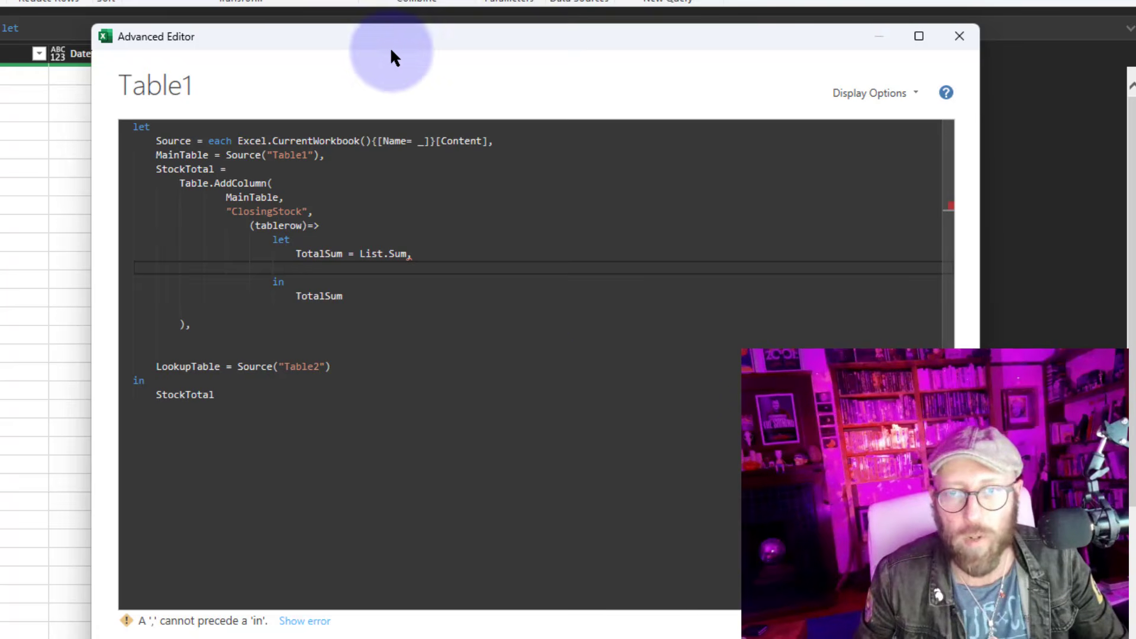
# Add a RowIter step calling Table.SelectRows on MainTable in the nested let
pyautogui.moveTo(389, 47); pyautogui.dragTo(994, 1)
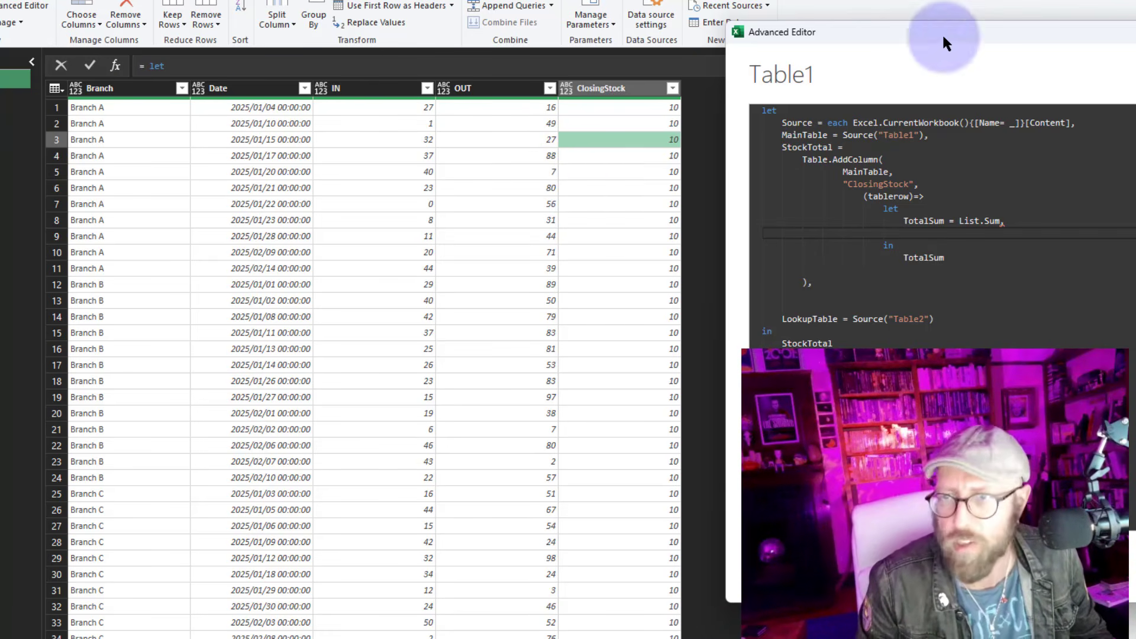
pyautogui.moveTo(942, 34); pyautogui.dragTo(568, 42)
pyautogui.write('Row')
pyautogui.write('Iter')
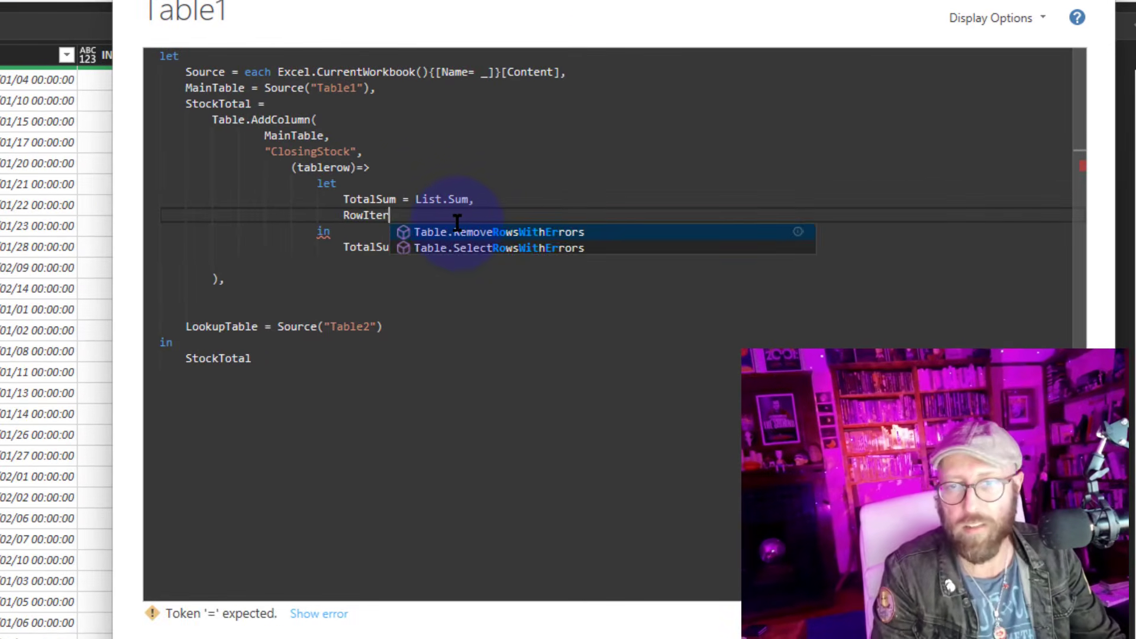
pyautogui.write(' = tablese')
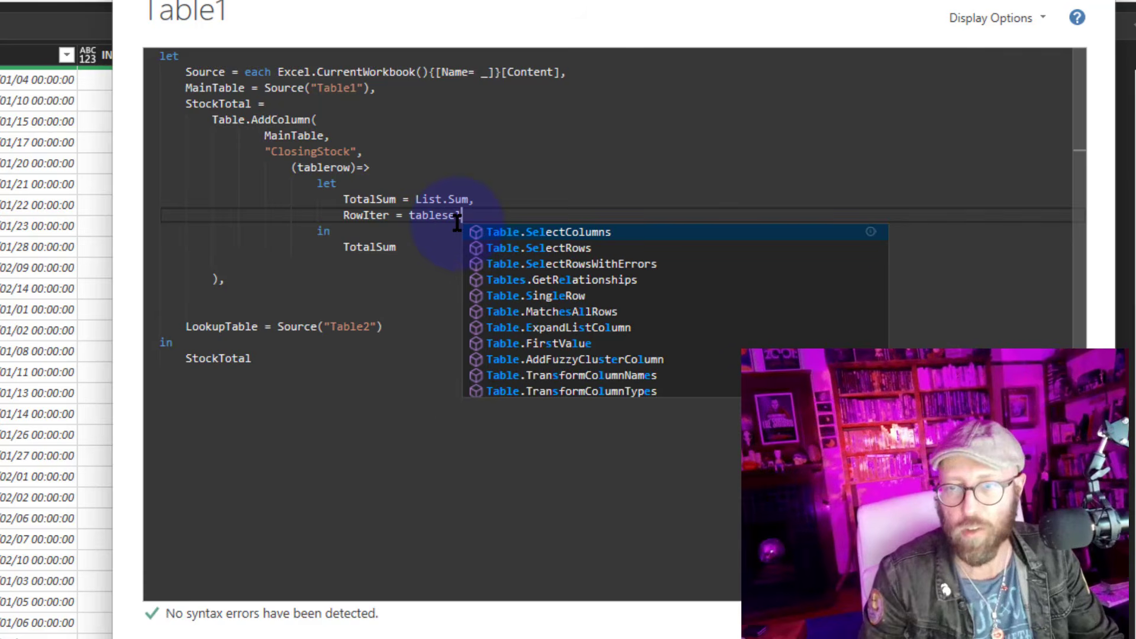
pyautogui.press('Down')
pyautogui.press('Return')
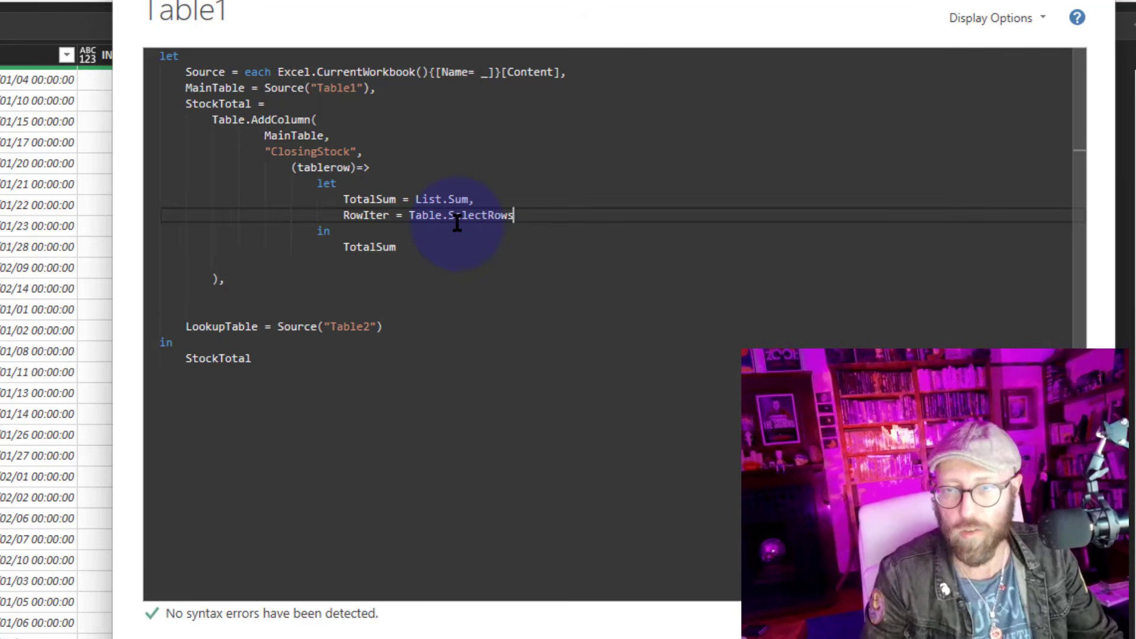
pyautogui.write('(')
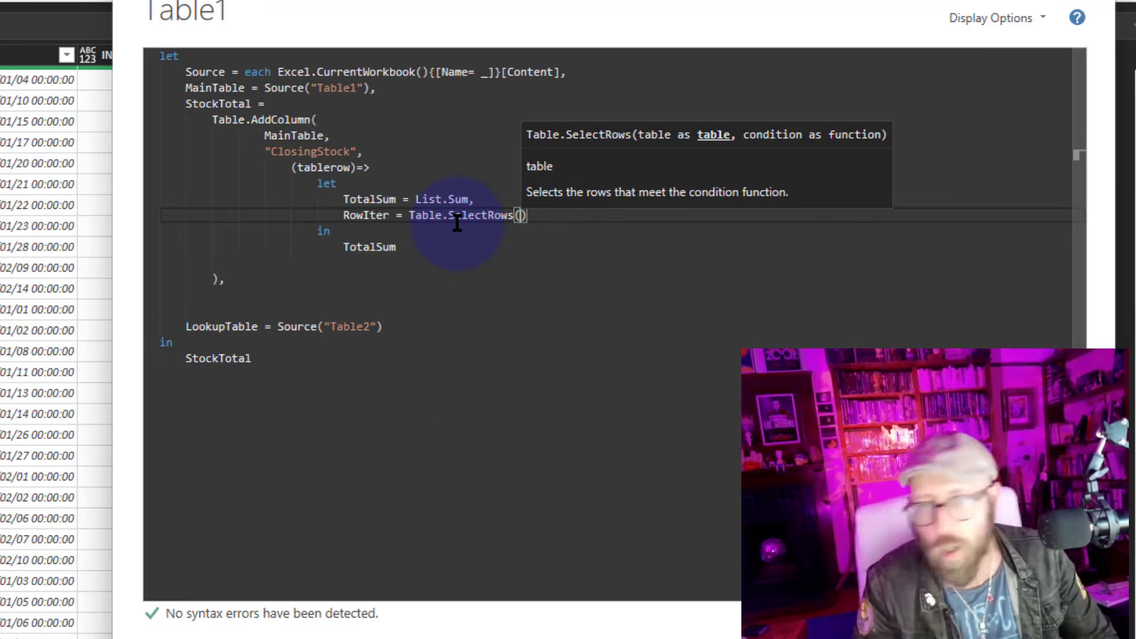
pyautogui.write('Main')
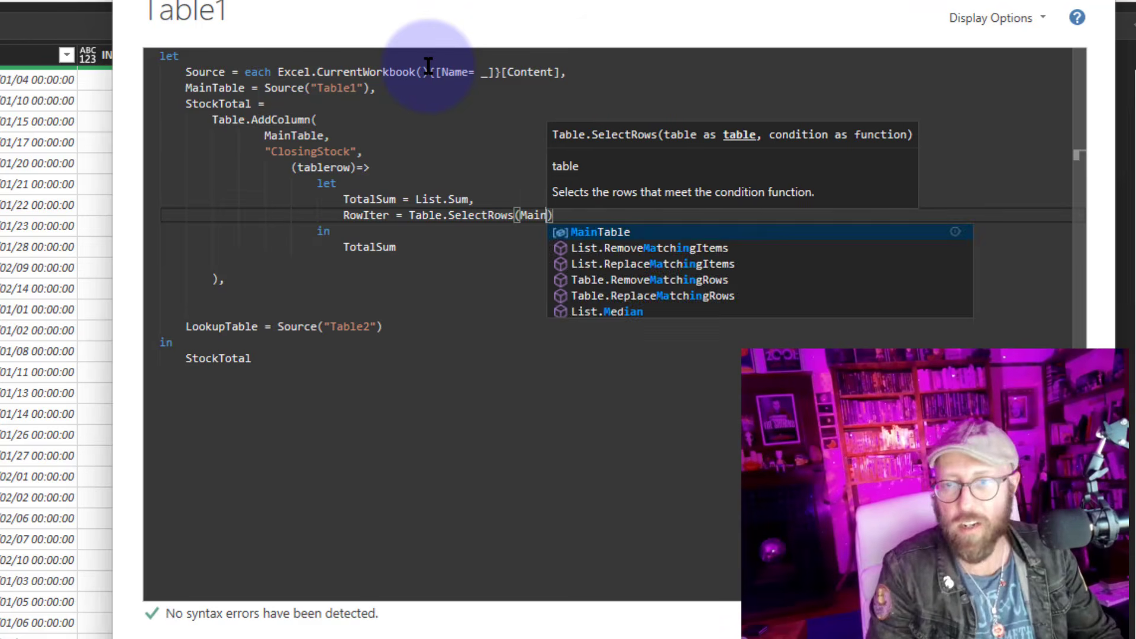
pyautogui.press('Return')
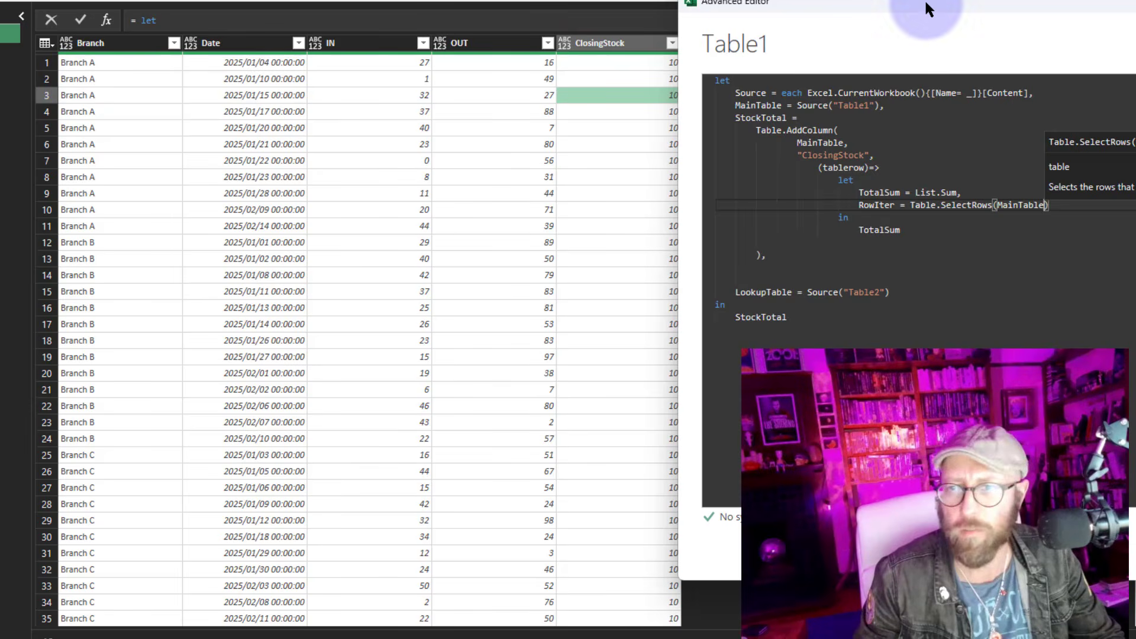
# Give Table.SelectRows the condition each [Branch] = tablerow[Branch] followed by and
pyautogui.moveTo(928, 8); pyautogui.dragTo(553, 0)
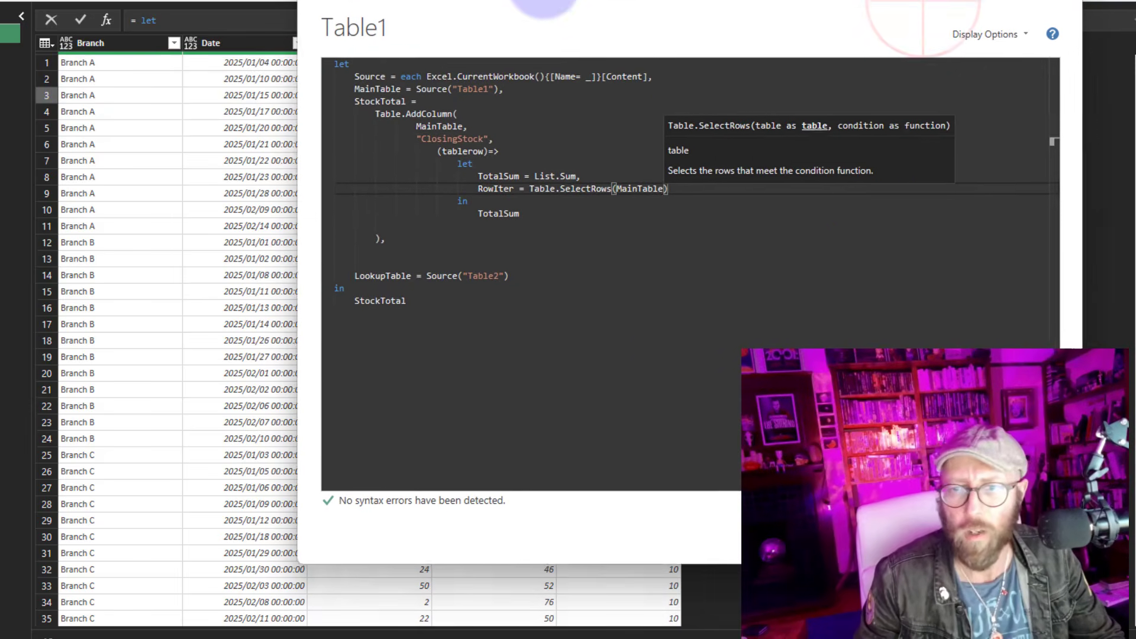
pyautogui.write(', ')
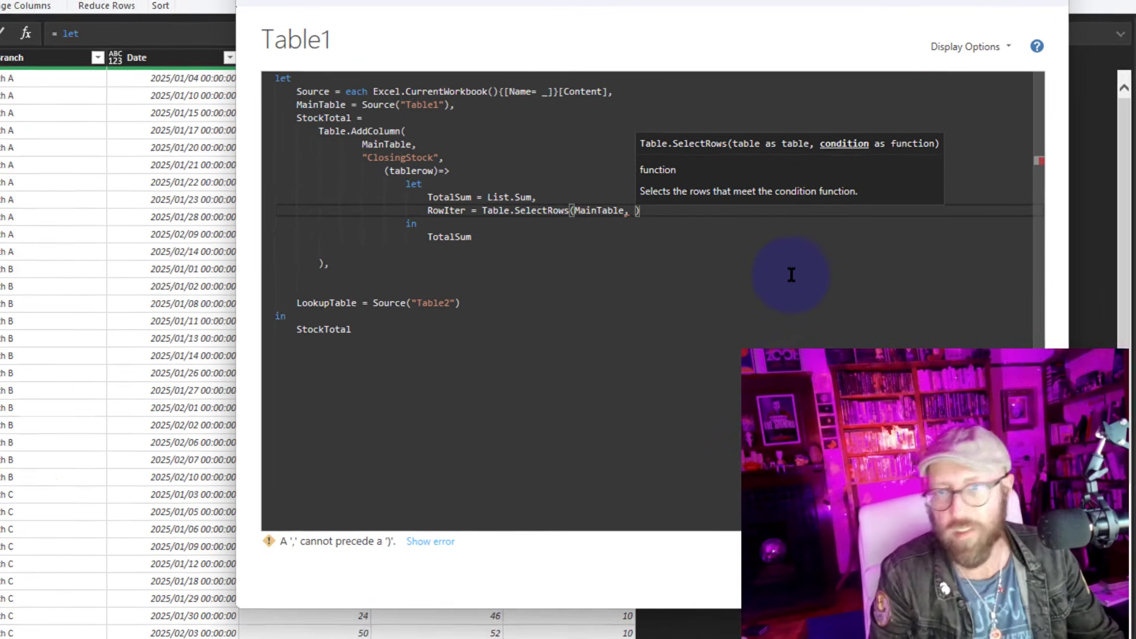
pyautogui.write('each [Bran')
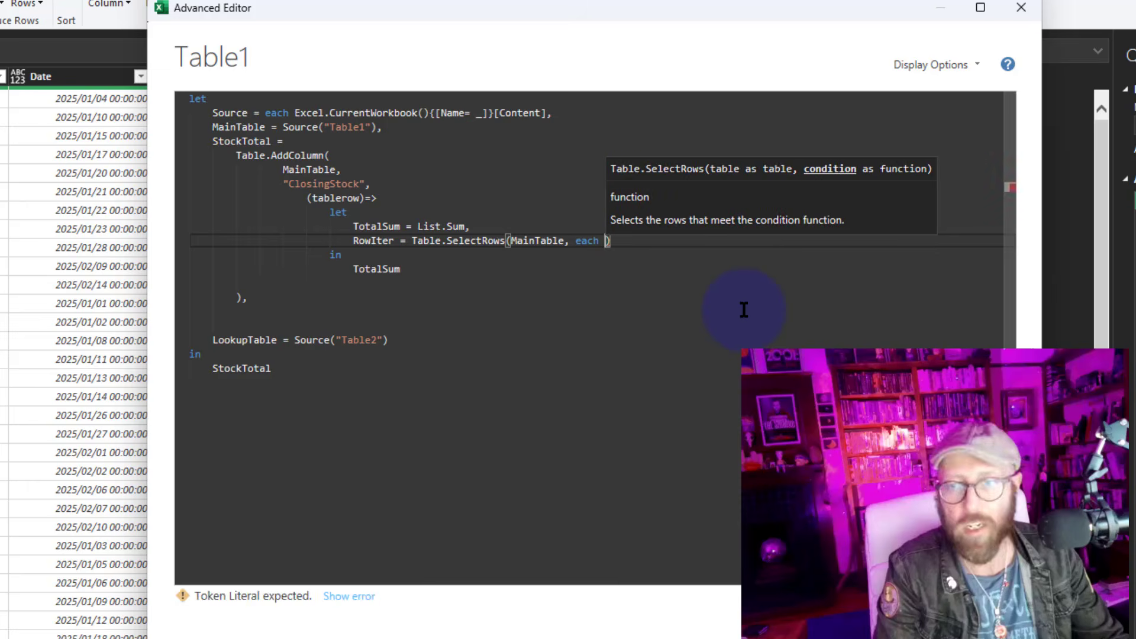
pyautogui.write('ch] ')
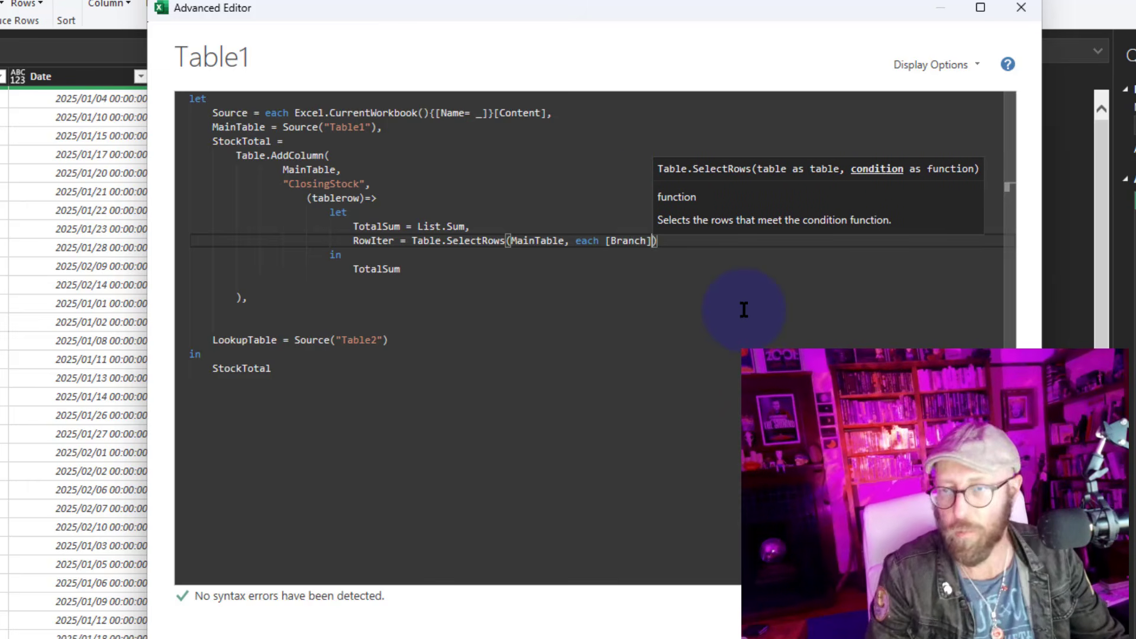
pyautogui.write('= ')
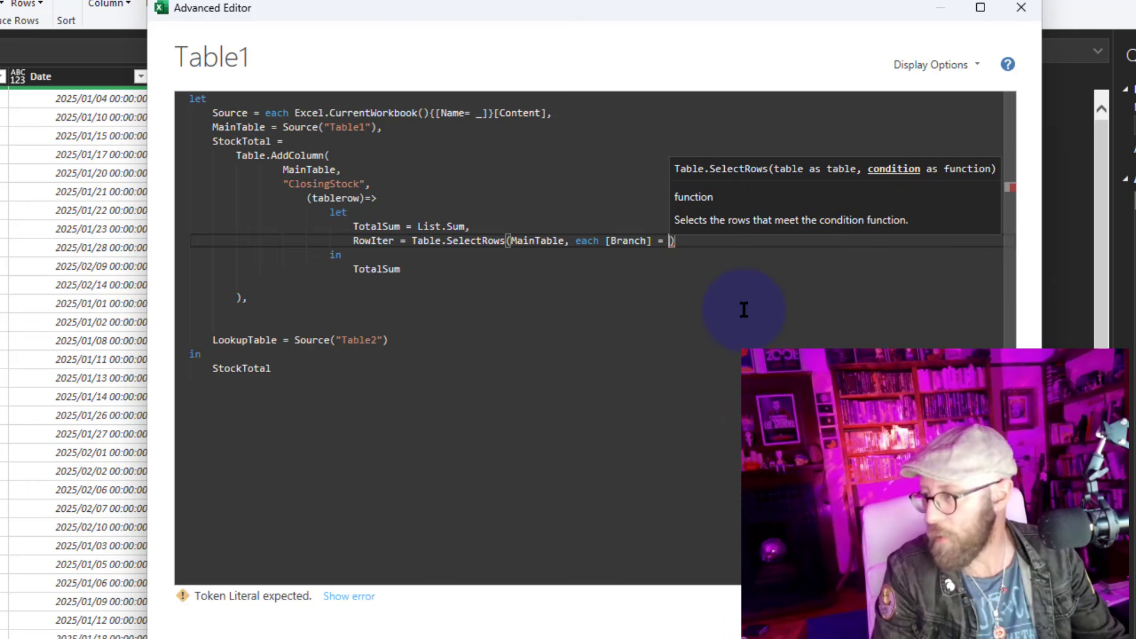
pyautogui.write('tab')
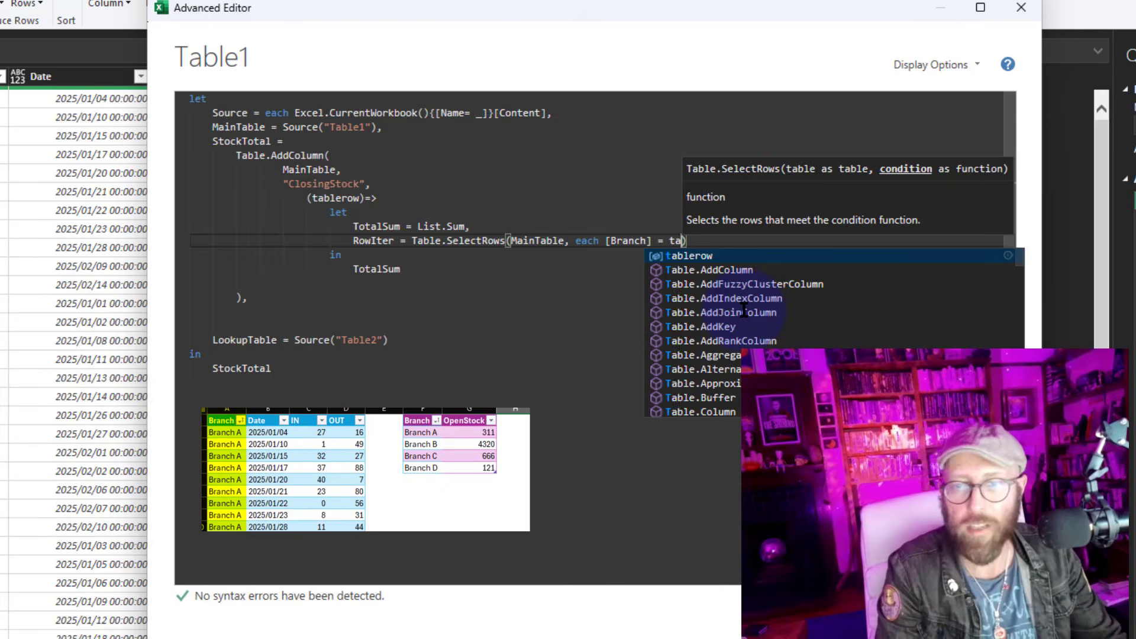
pyautogui.write('lerow')
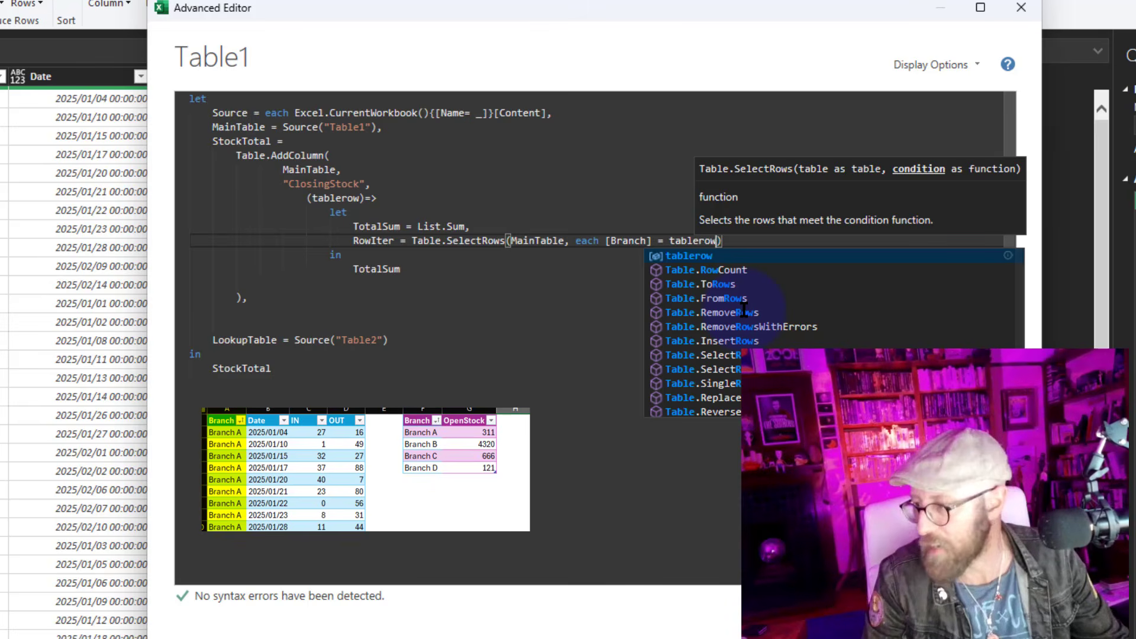
pyautogui.write('[B')
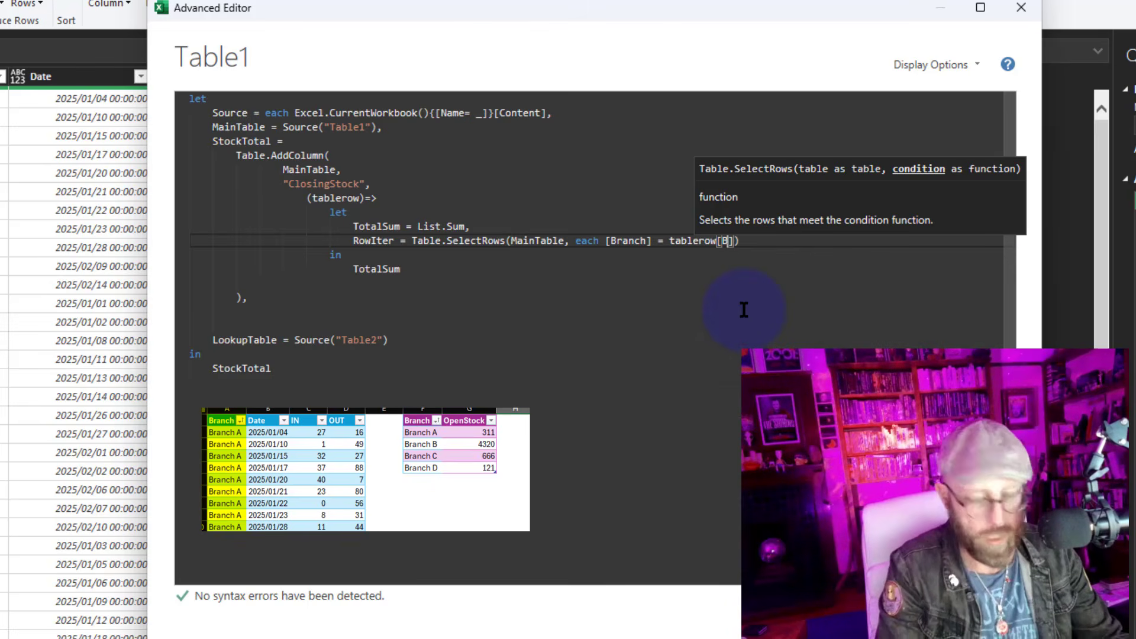
pyautogui.write('ranch')
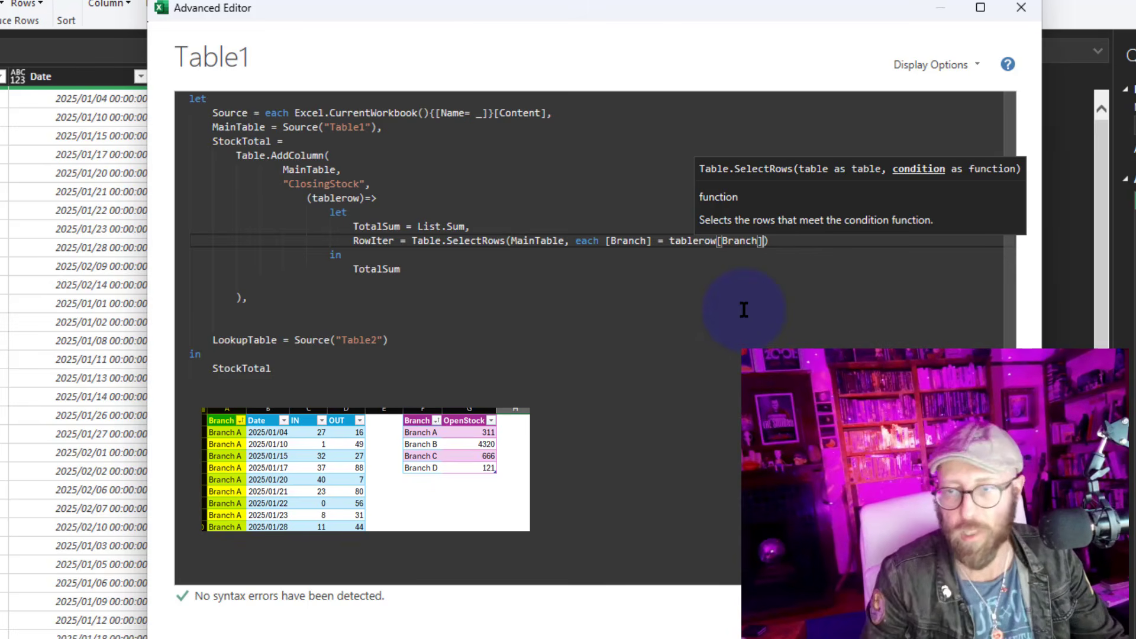
pyautogui.write('] and ')
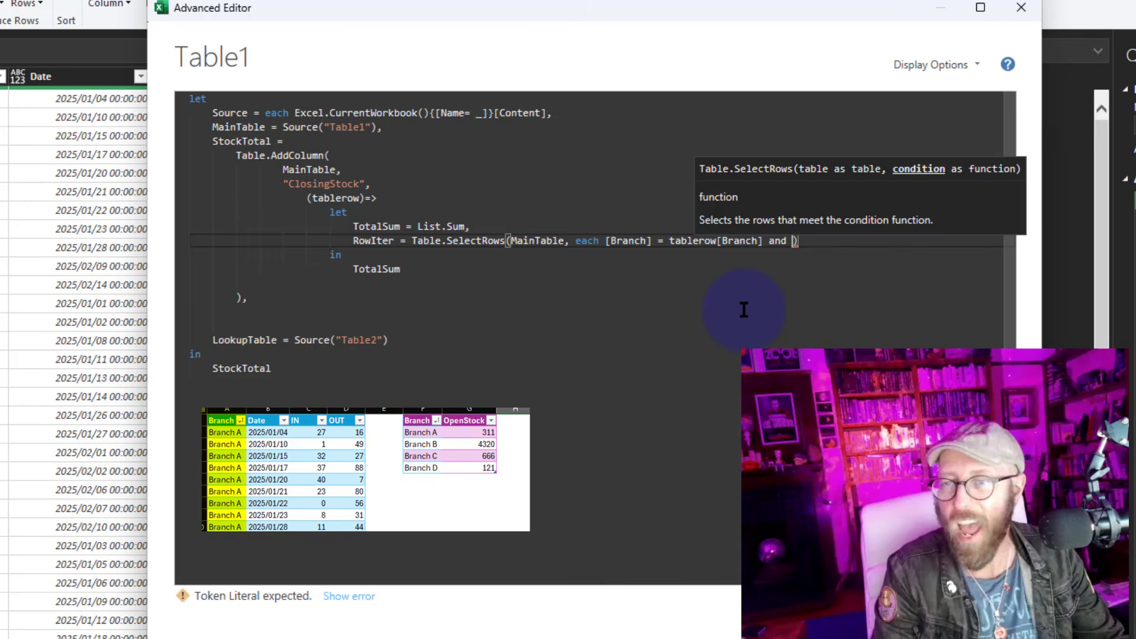
pyautogui.write('[Date')
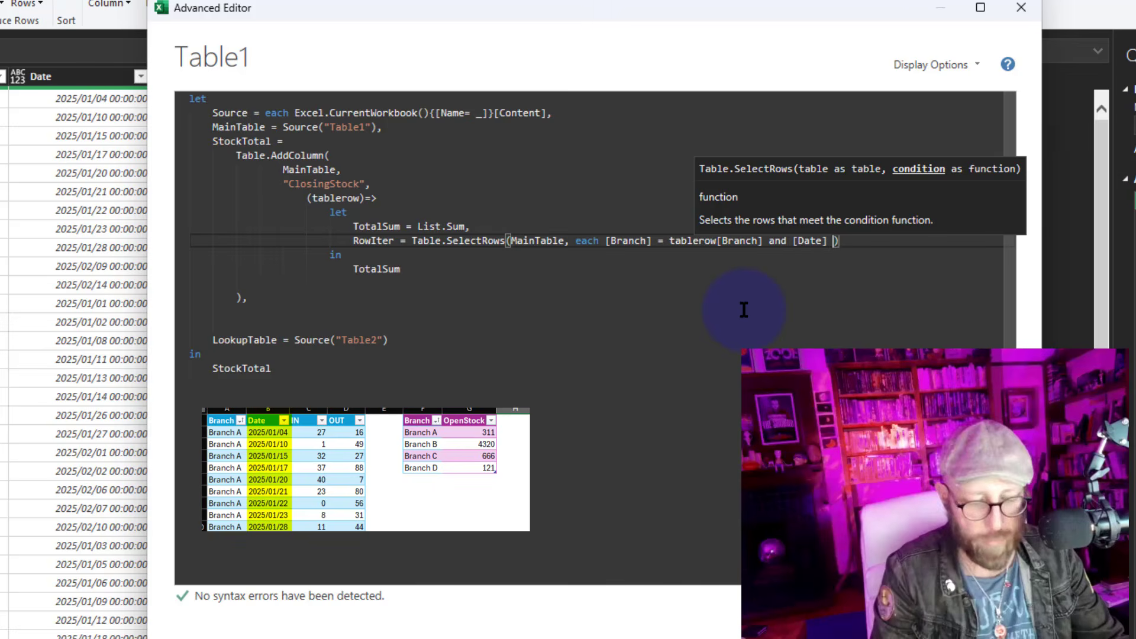
pyautogui.write('] <')
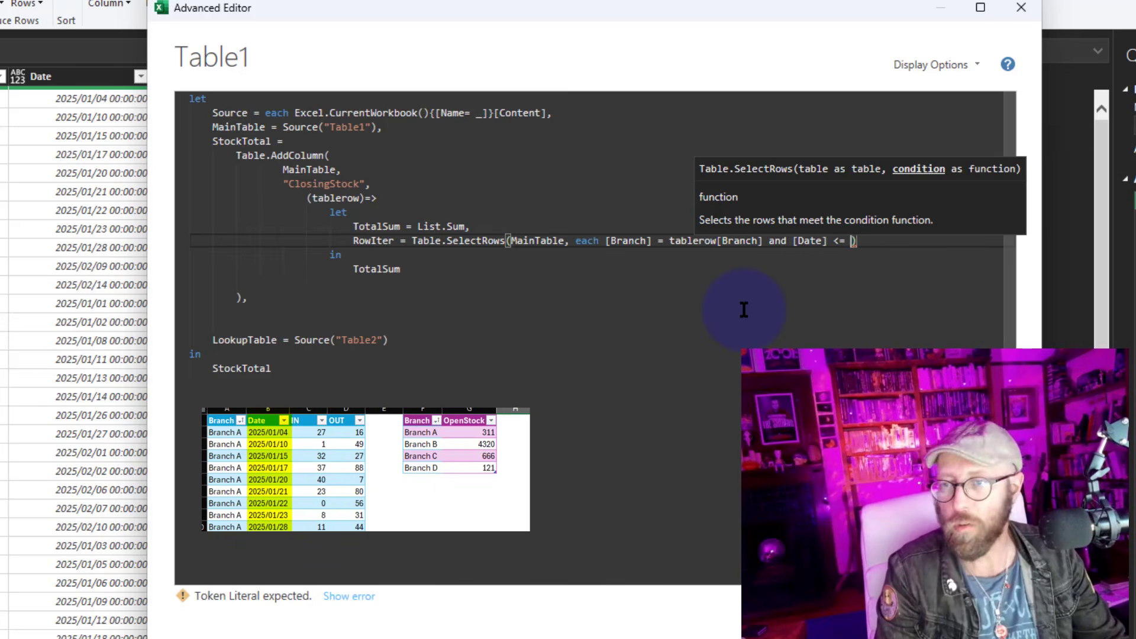
pyautogui.write('= ')
pyautogui.write('tabletow')
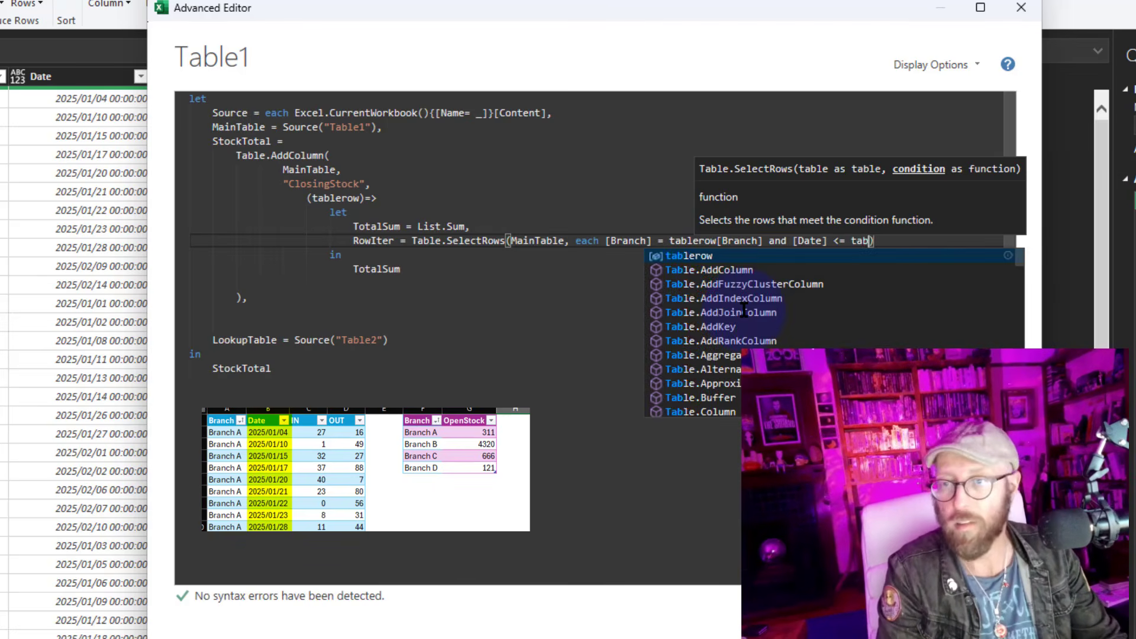
# Complete the RowIter condition with [Date] <= tablerow[Date]
pyautogui.press('BackSpace')
pyautogui.press('BackSpace')
pyautogui.press('BackSpace')
pyautogui.write('row[Date')
pyautogui.click(824, 292)
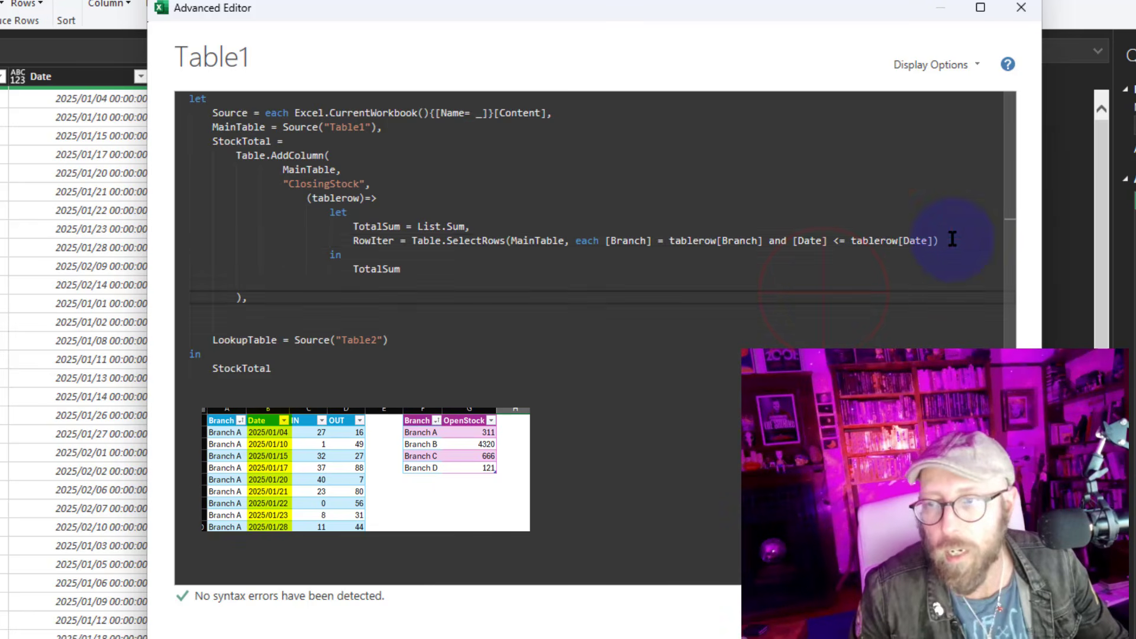
# Return RowIter instead of TotalSum from the nested let and apply the query
pyautogui.doubleClick(375, 242)
pyautogui.hotkey('ctrl', 'c')
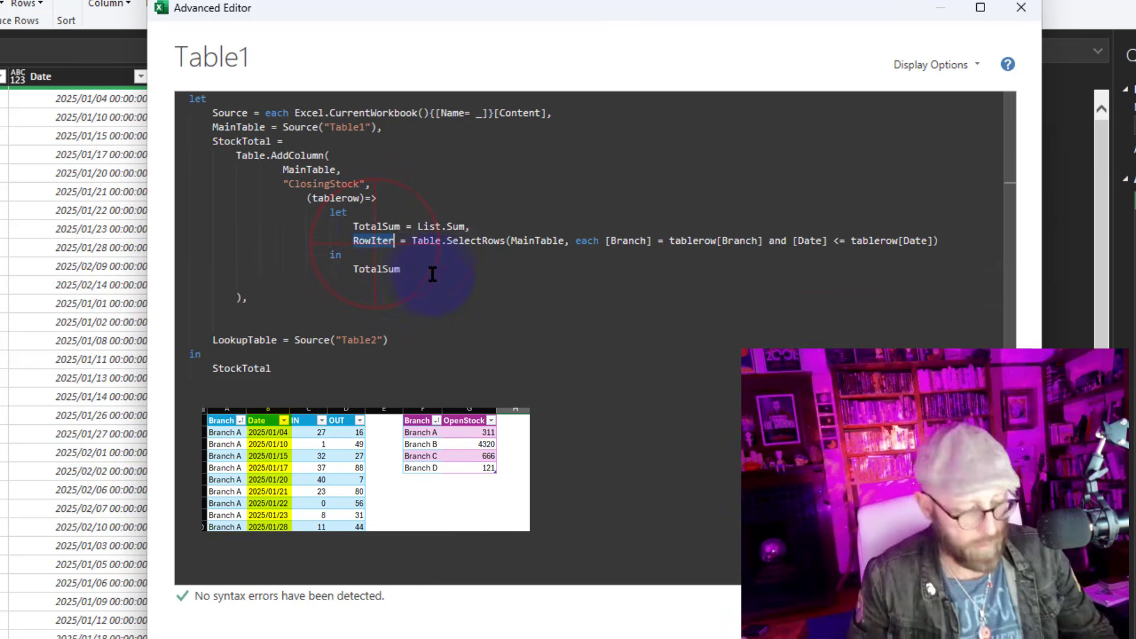
pyautogui.doubleClick(380, 269)
pyautogui.hotkey('ctrl', 'v')
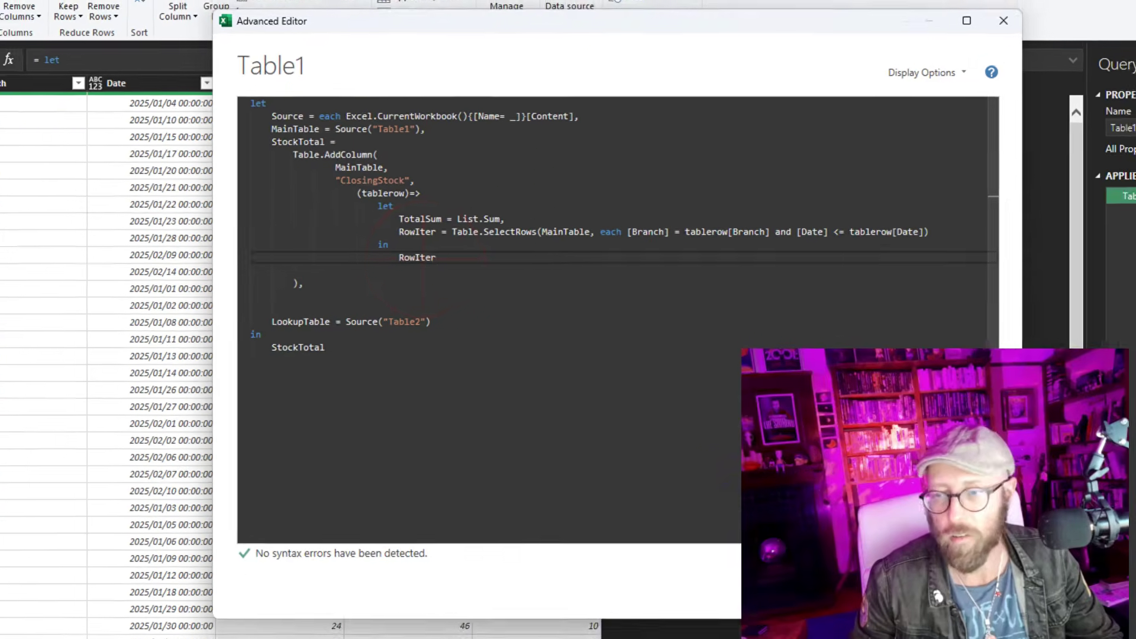
pyautogui.click(886, 631)
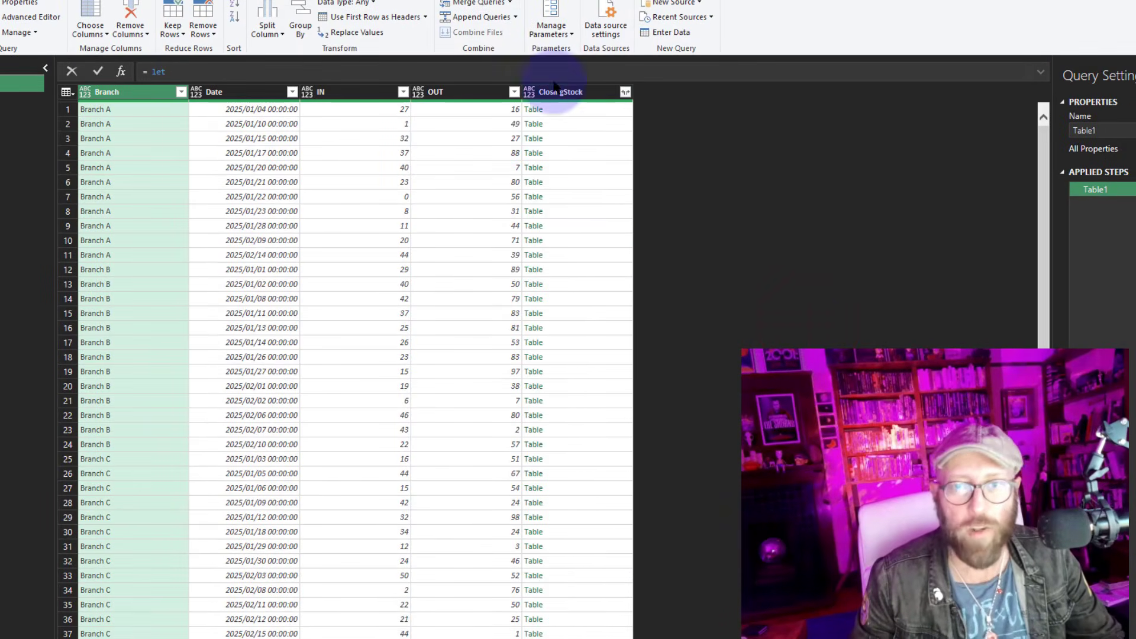
# Inspect the filtered tables in the ClosingStock cells for the Branch A and Branch B rows
pyautogui.click(587, 112)
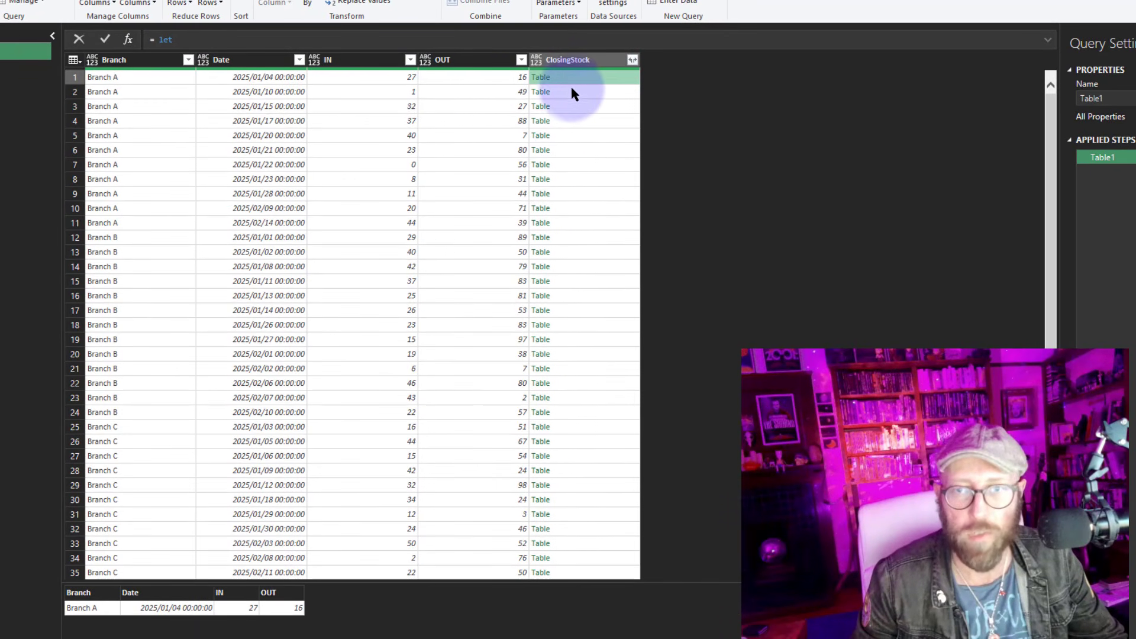
pyautogui.click(578, 91)
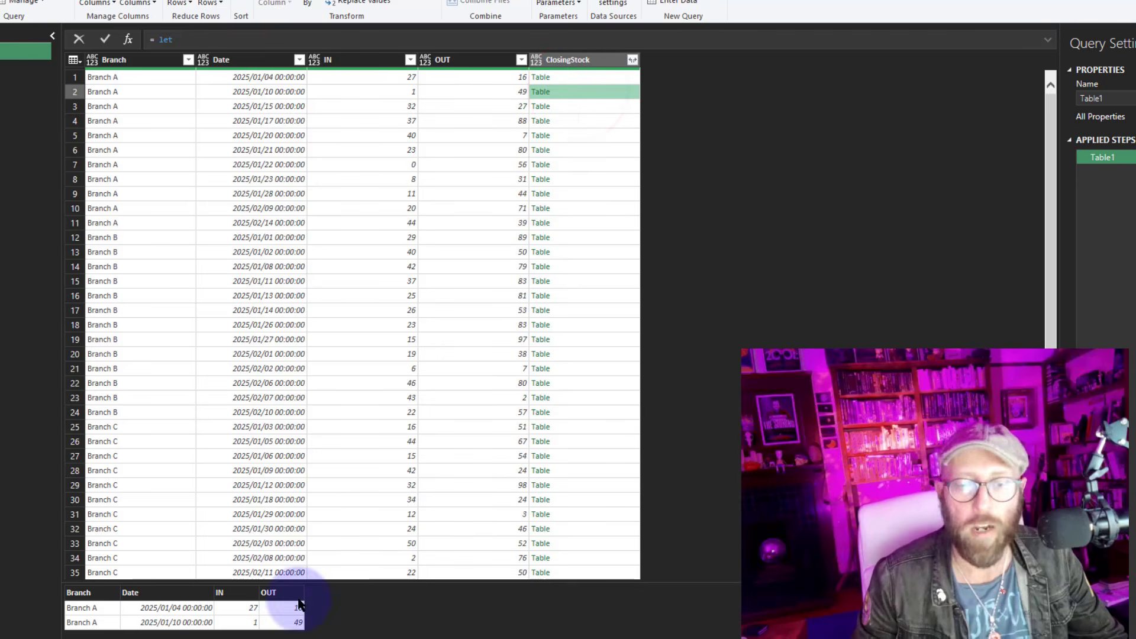
pyautogui.click(577, 109)
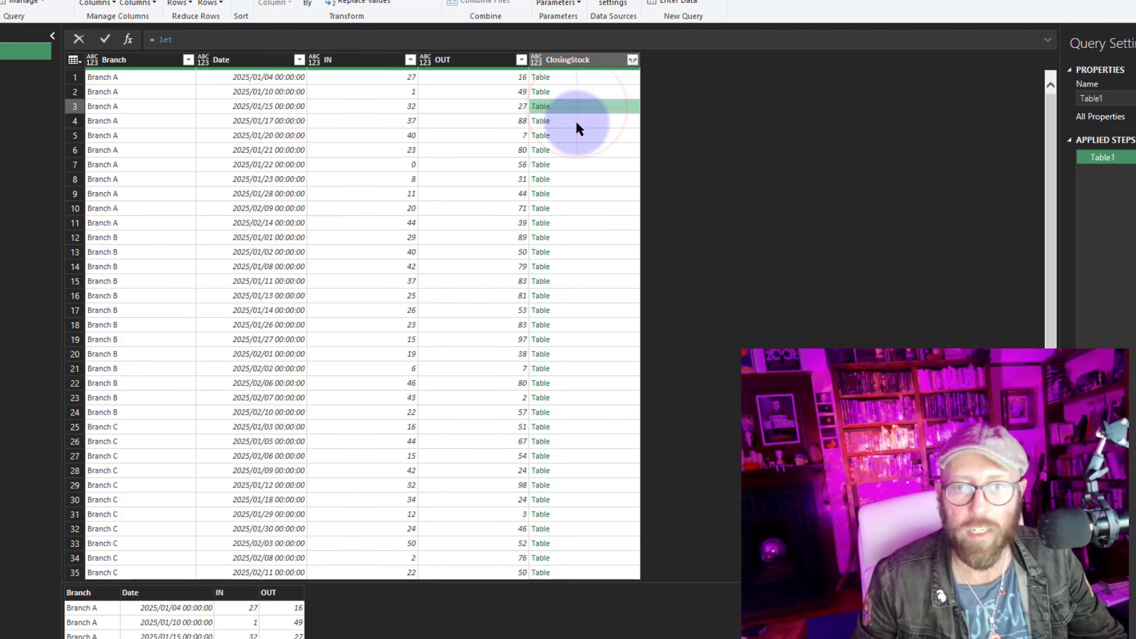
pyautogui.click(575, 121)
pyautogui.click(577, 138)
pyautogui.click(578, 151)
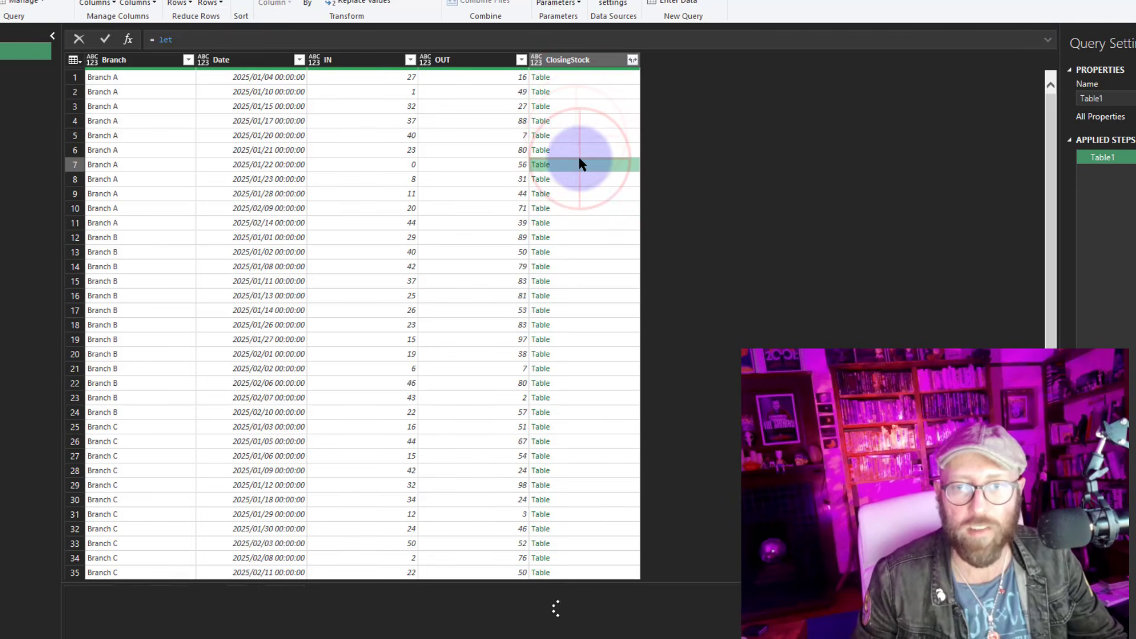
pyautogui.click(582, 166)
pyautogui.click(580, 181)
pyautogui.click(580, 194)
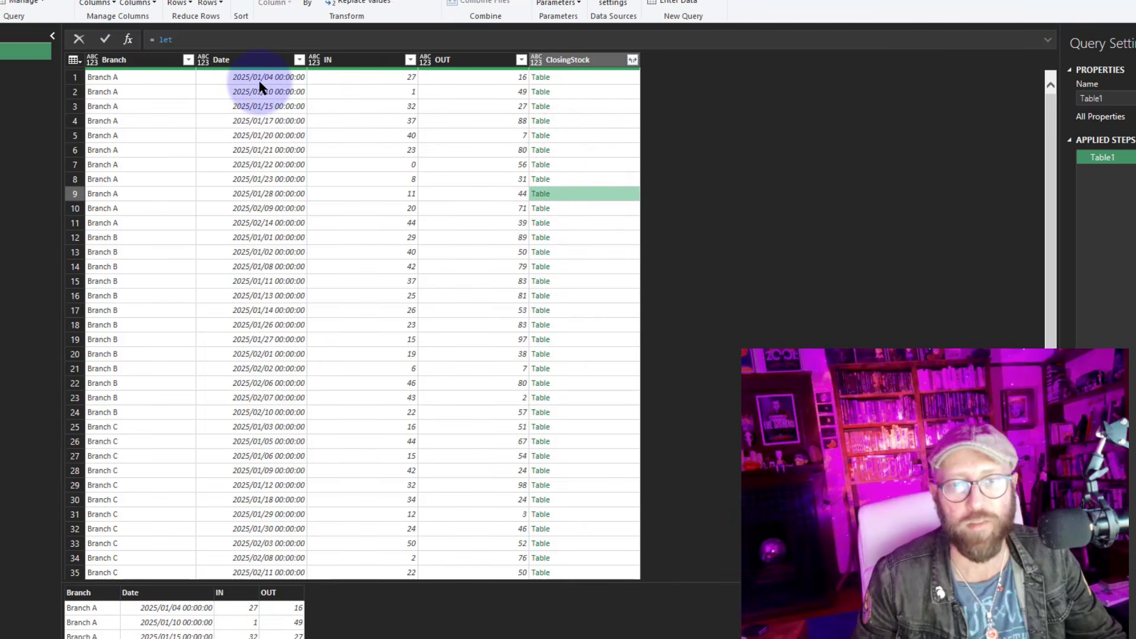
pyautogui.click(567, 213)
pyautogui.click(573, 229)
pyautogui.click(581, 254)
pyautogui.click(583, 288)
pyautogui.click(578, 329)
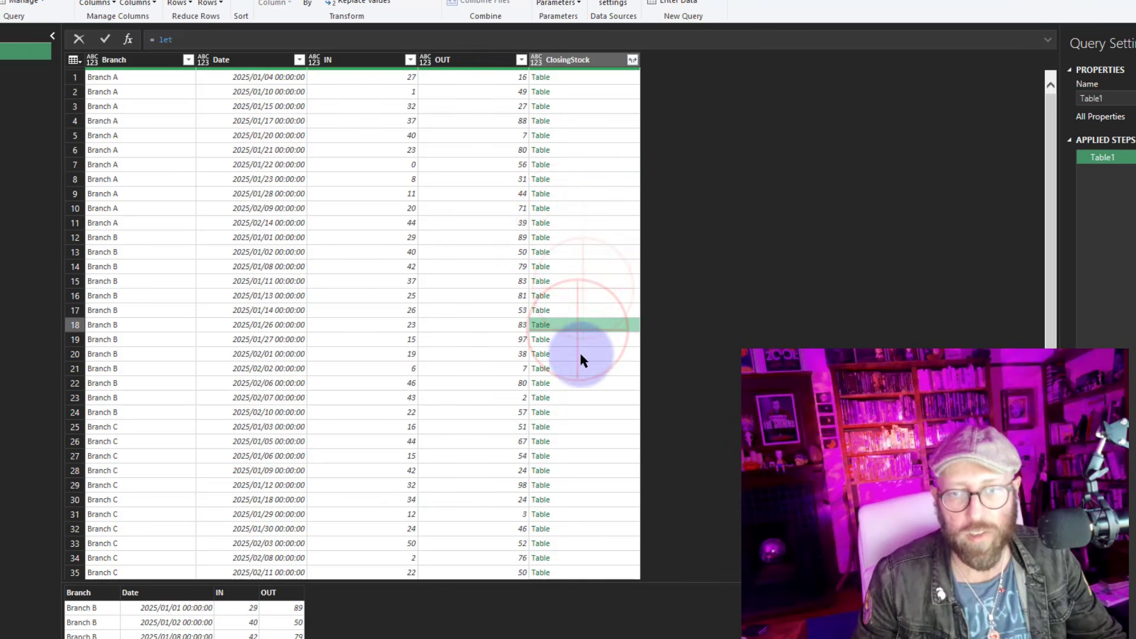
pyautogui.click(581, 367)
# Compare the Branch and Date values with the nested ClosingStock tables in an enlarged preview pane
pyautogui.click(131, 266)
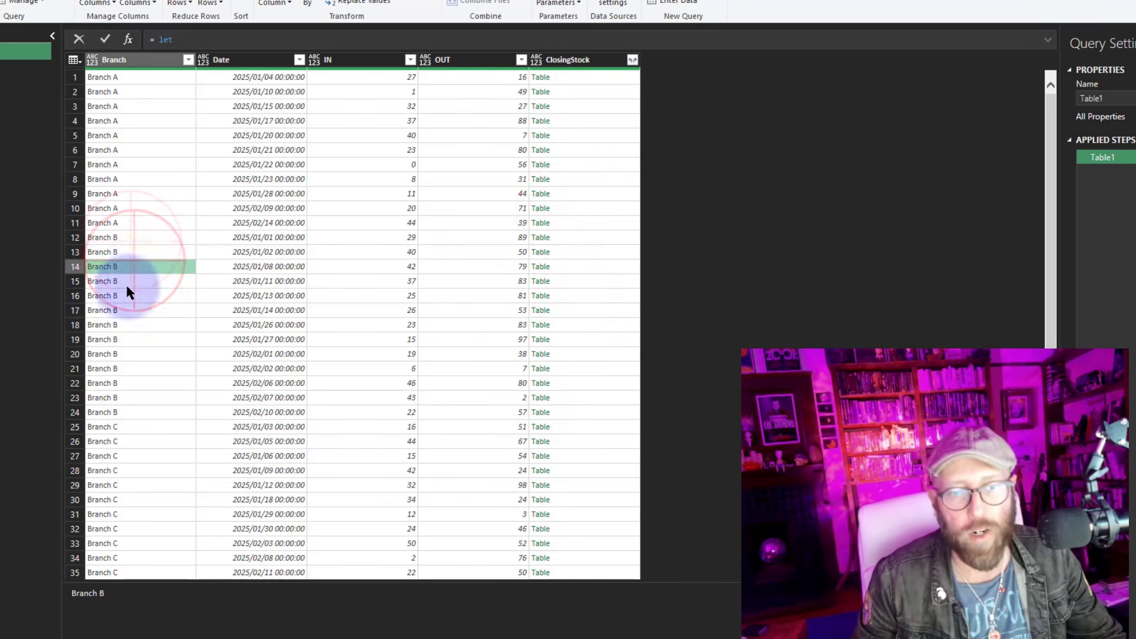
pyautogui.click(128, 339)
pyautogui.click(128, 426)
pyautogui.click(251, 92)
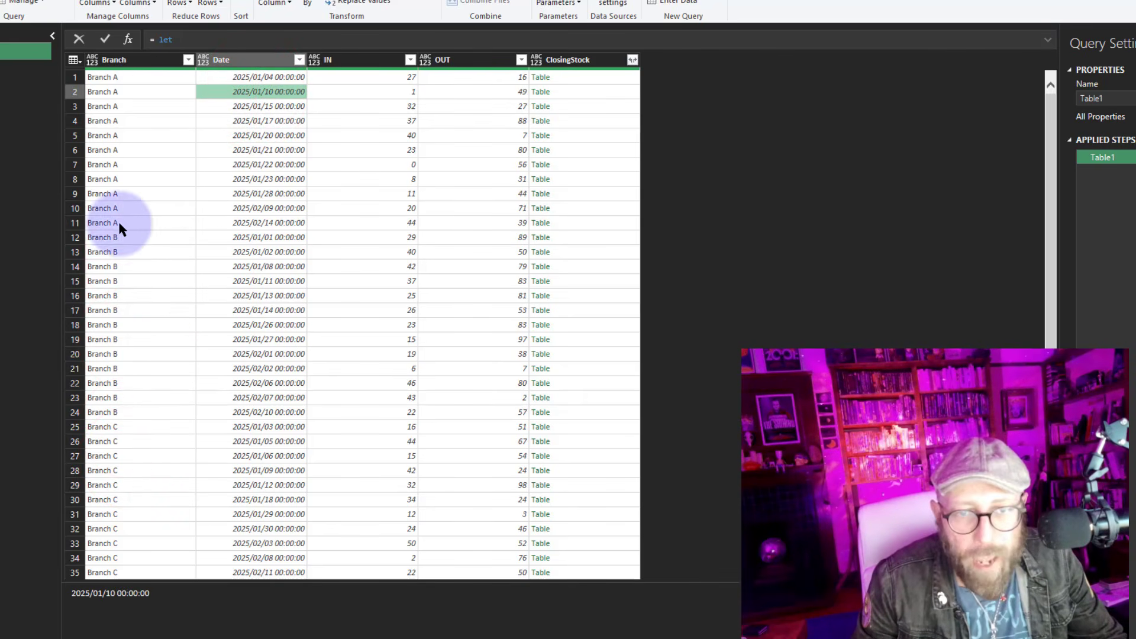
pyautogui.click(572, 223)
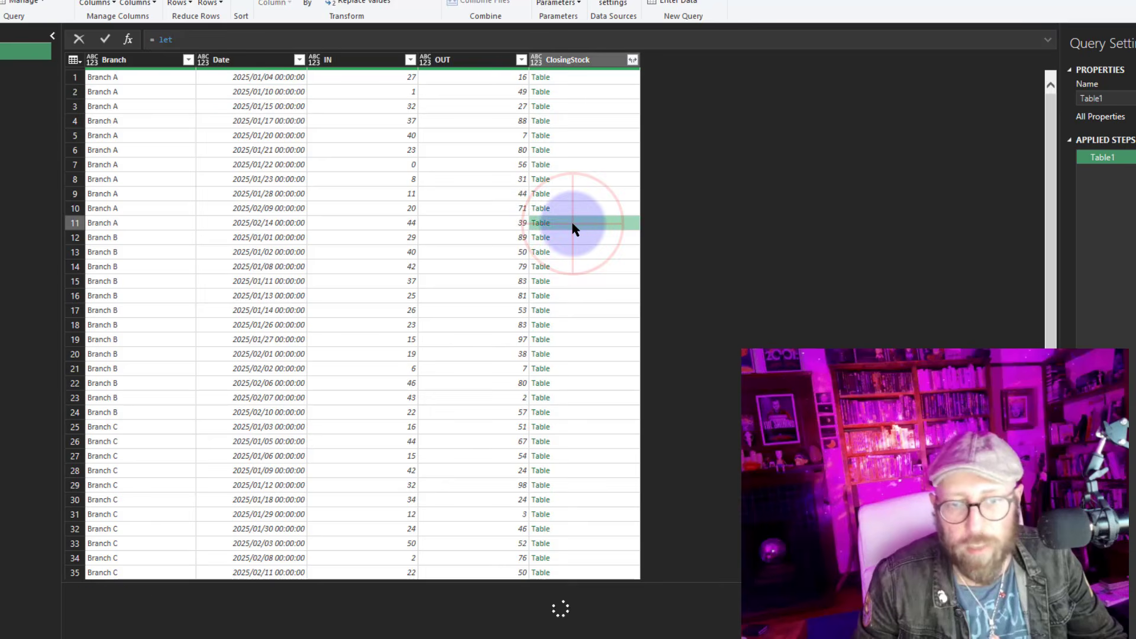
pyautogui.moveTo(408, 582); pyautogui.dragTo(379, 457)
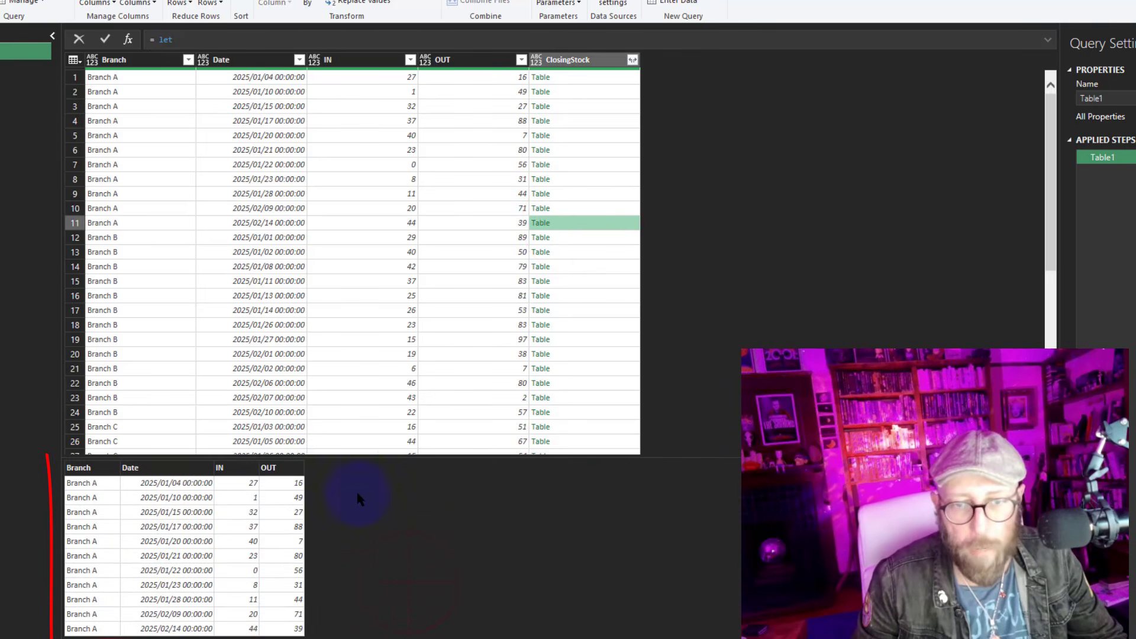
pyautogui.click(590, 194)
pyautogui.click(590, 178)
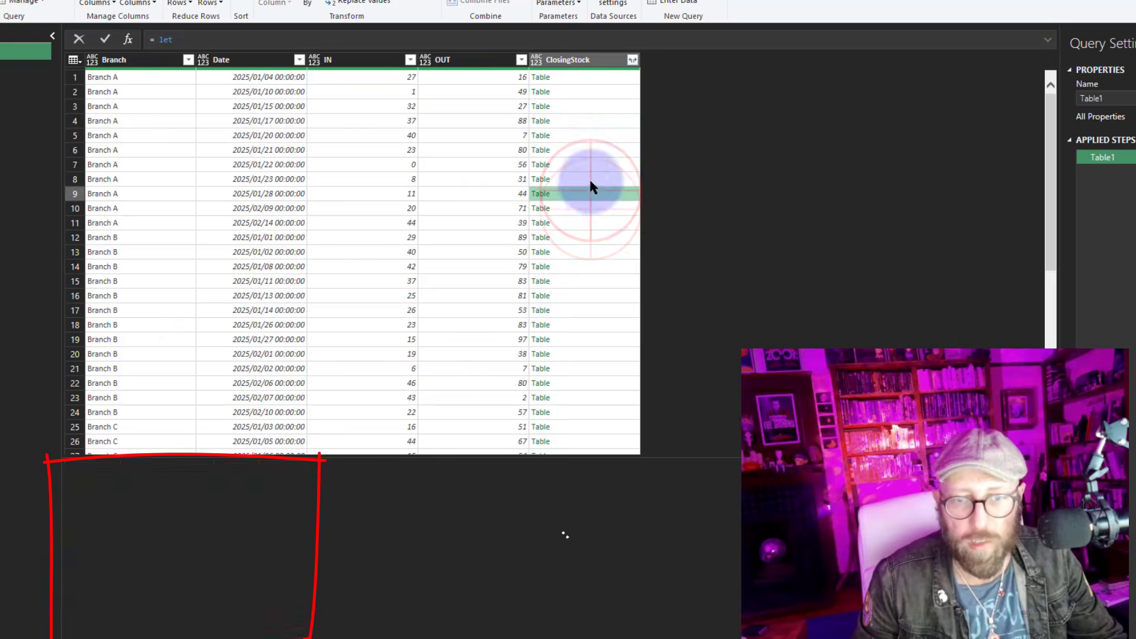
pyautogui.click(591, 165)
pyautogui.click(594, 150)
pyautogui.click(596, 90)
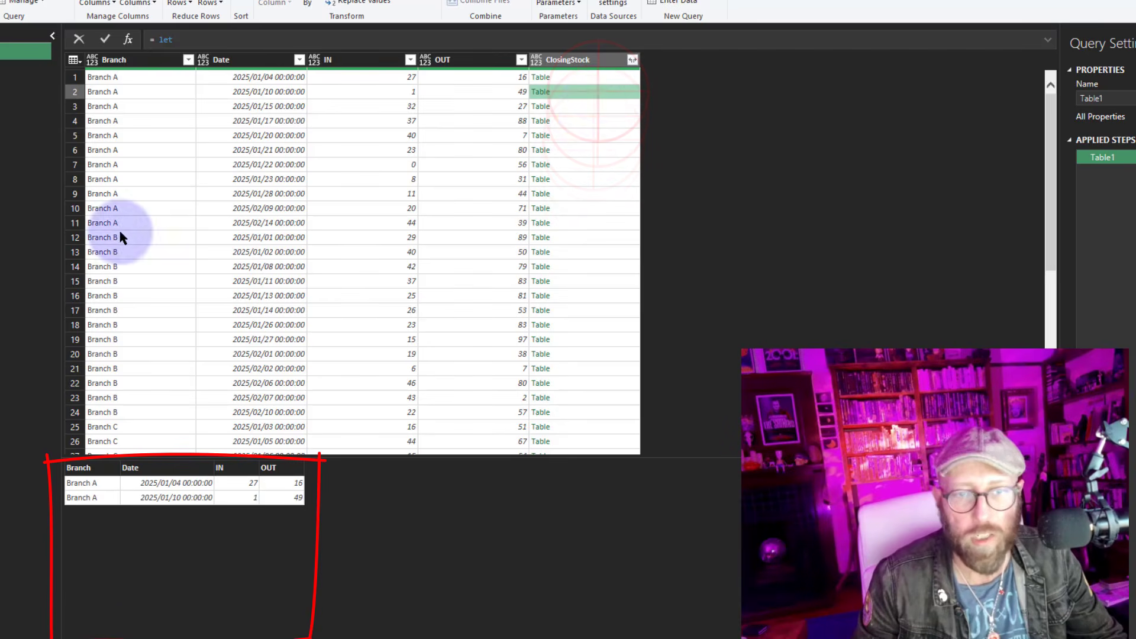
pyautogui.click(594, 238)
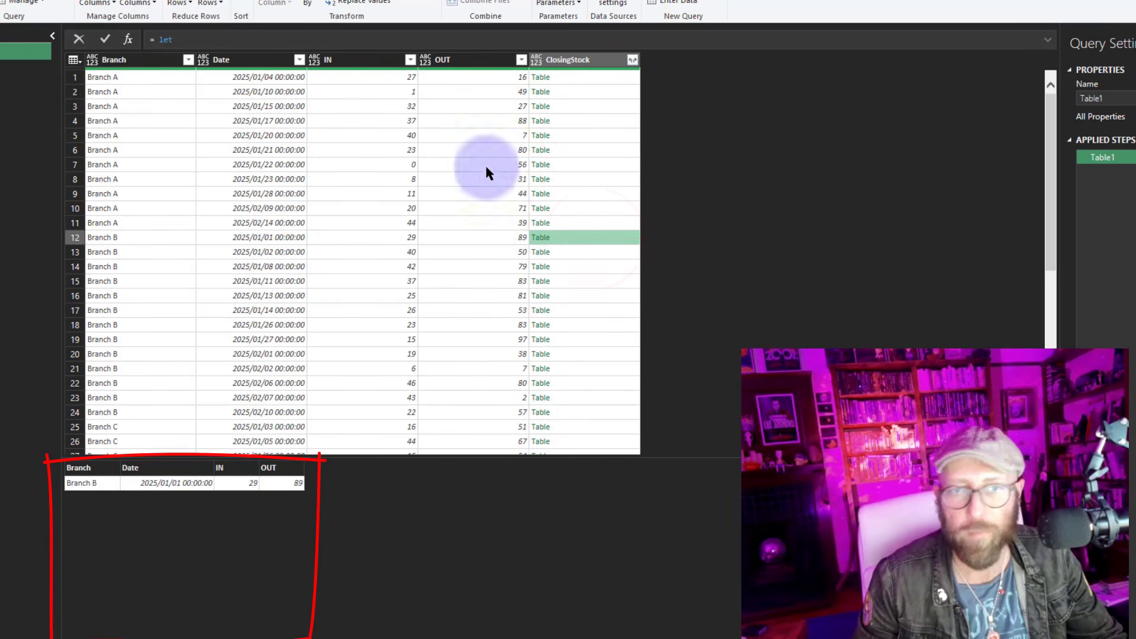
# Reopen the Advanced Editor and replace the nested let's returned RowIter with Source("Table2")
pyautogui.click(28, 0)
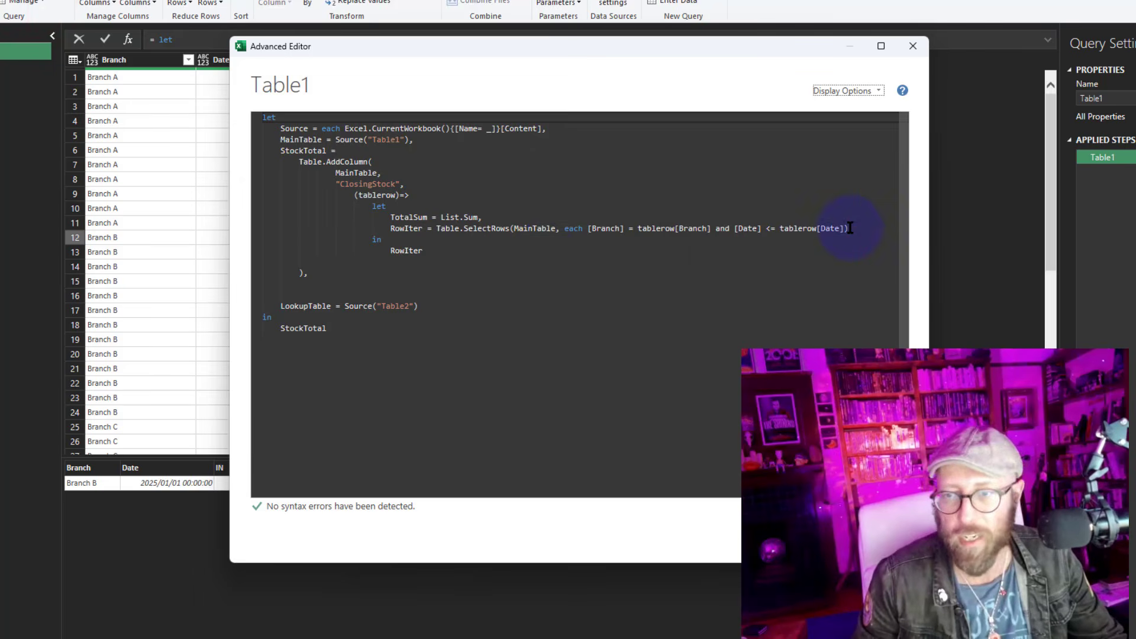
pyautogui.click(860, 229)
pyautogui.click(423, 239)
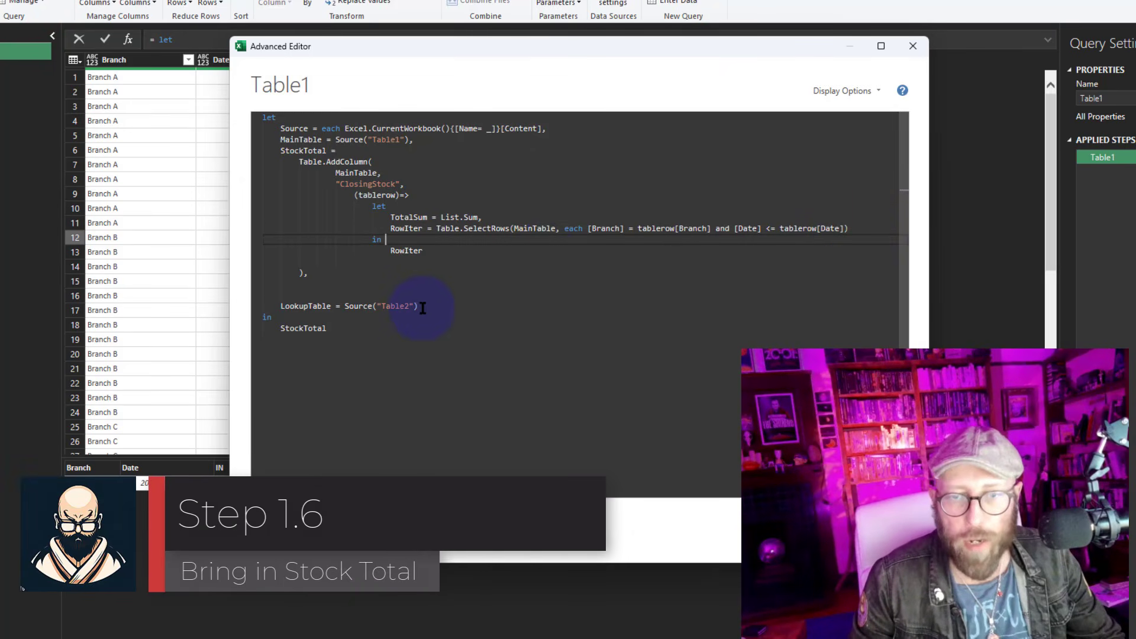
pyautogui.click(418, 307)
pyautogui.moveTo(352, 308); pyautogui.dragTo(347, 306)
pyautogui.hotkey('ctrl', 'c')
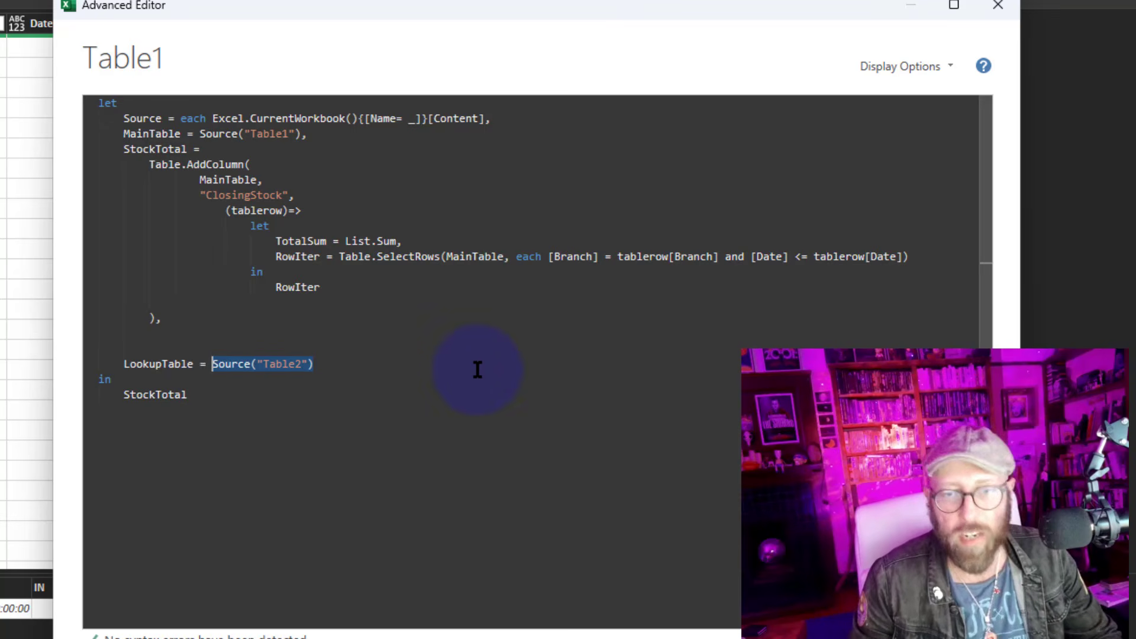
pyautogui.doubleClick(306, 288)
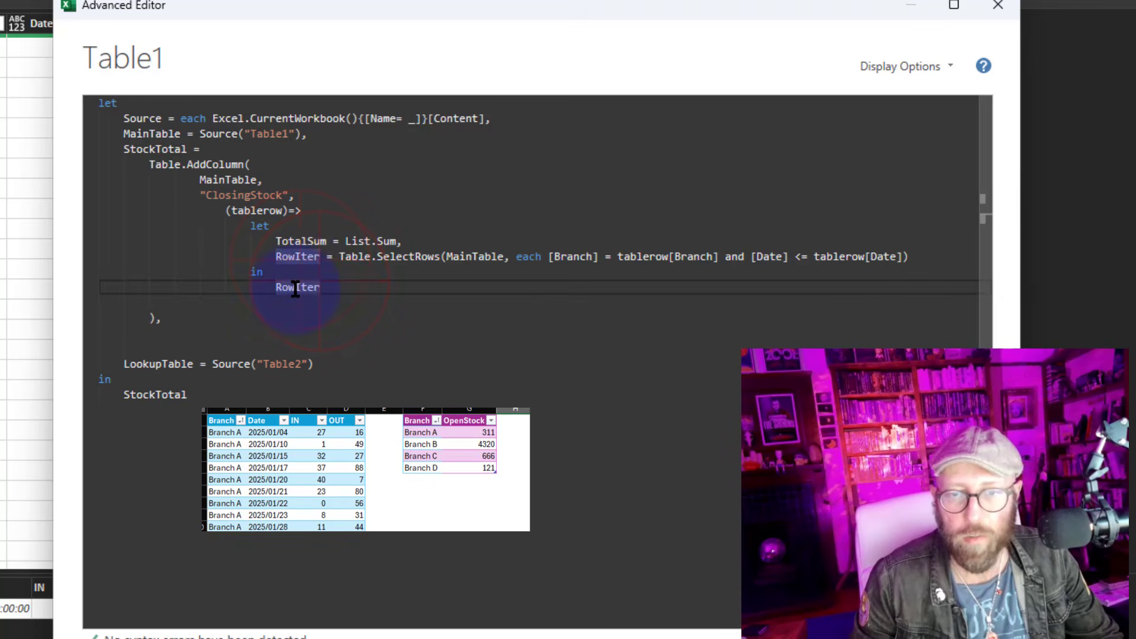
pyautogui.moveTo(295, 289)
pyautogui.hotkey('ctrl', 'v')
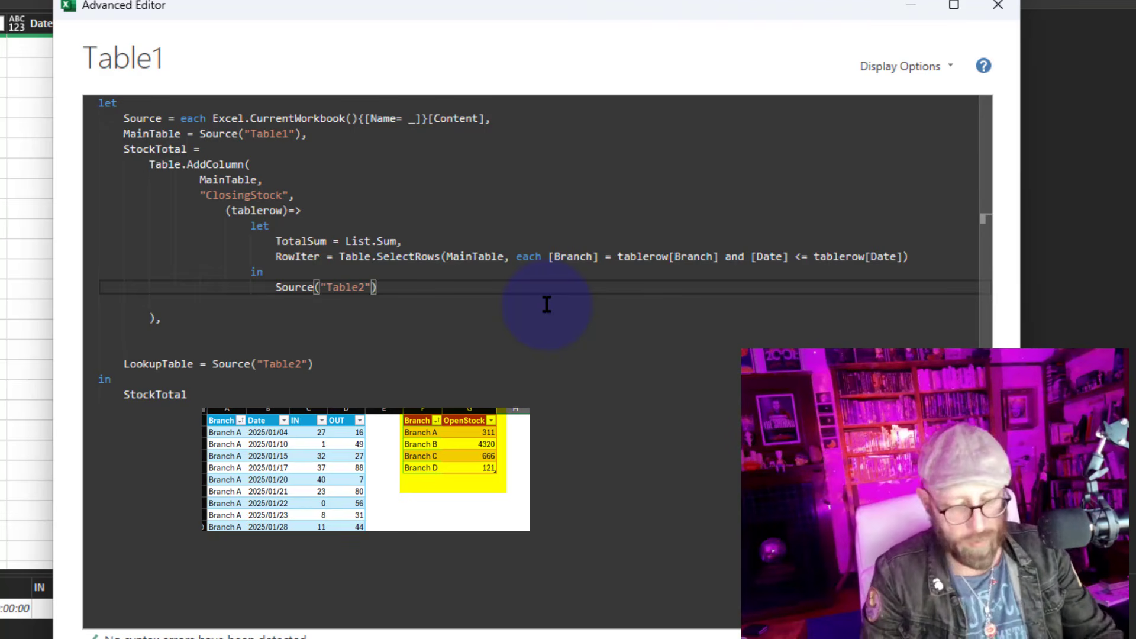
# Extend the returned expression to Source("Table2"){[Branch = tablerow[Branch]]} and apply the query
pyautogui.write('{[')
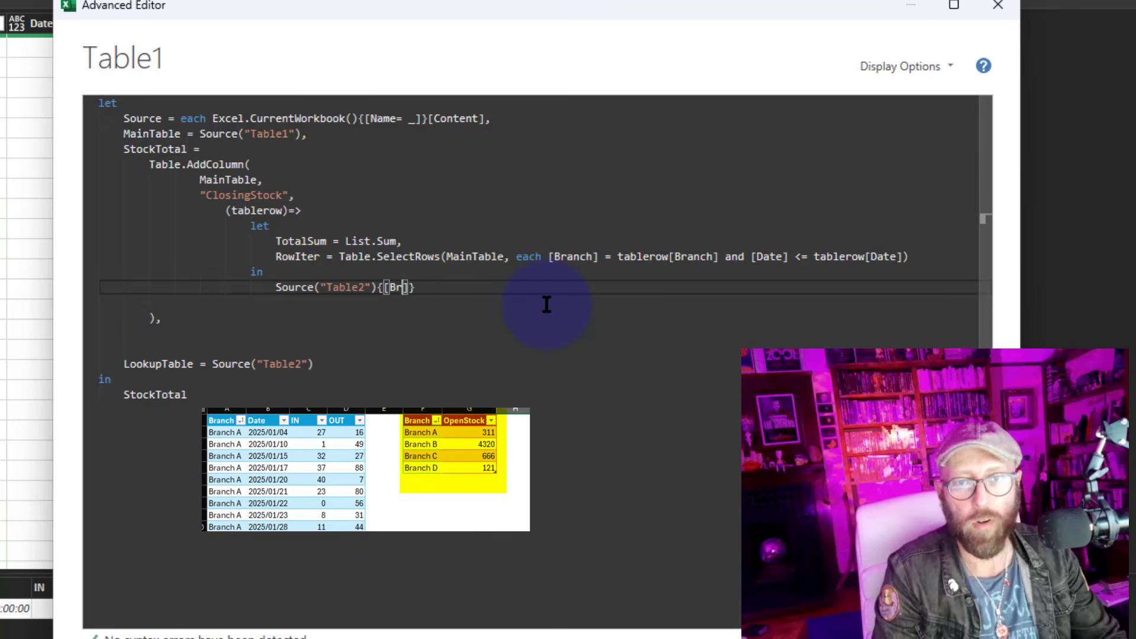
pyautogui.write('Branch ')
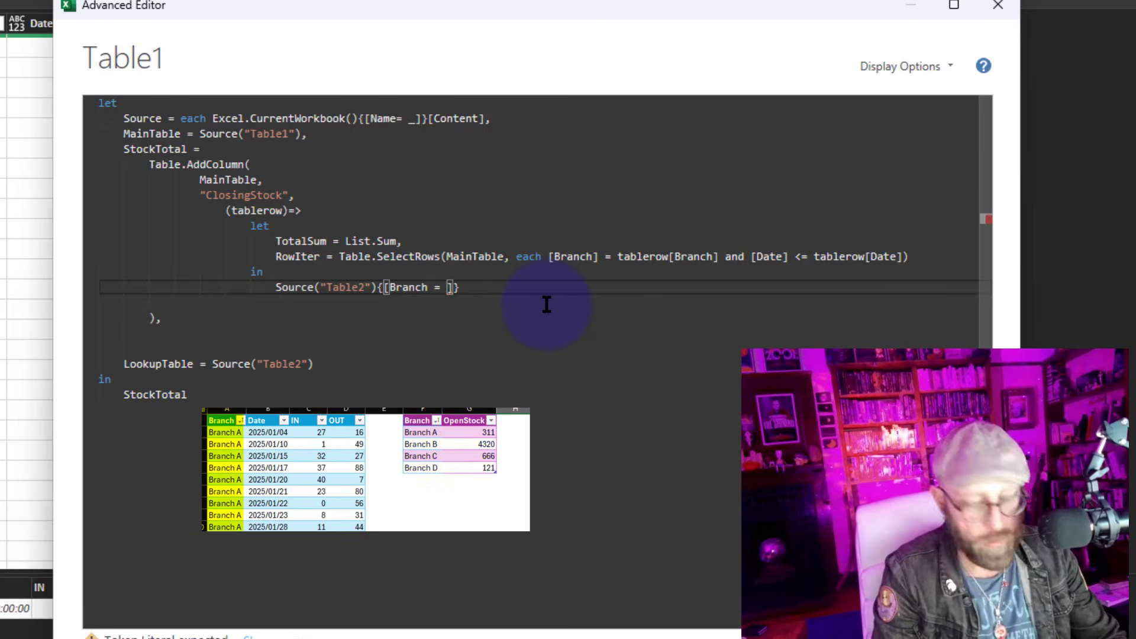
pyautogui.write('= tablert')
pyautogui.press('BackSpace')
pyautogui.write('ow')
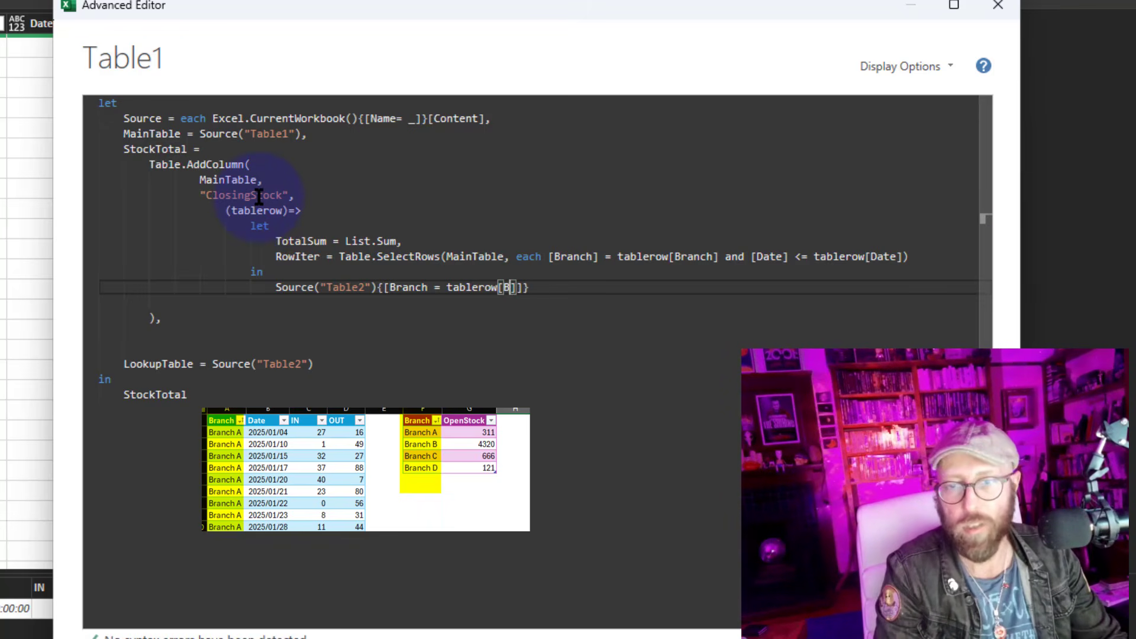
pyautogui.write('[Branch')
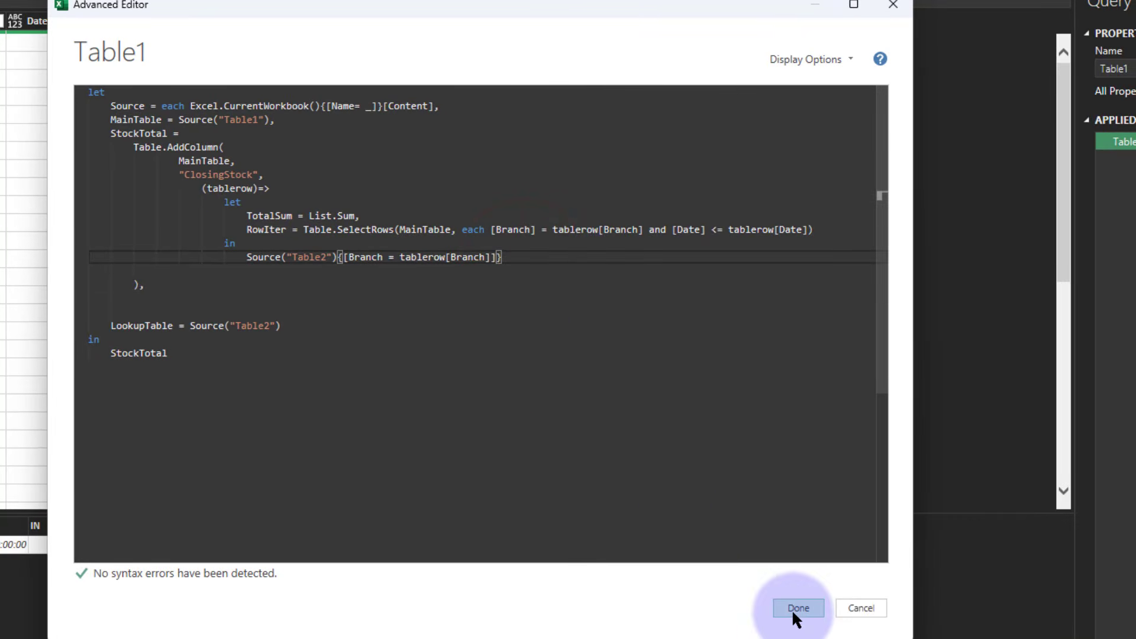
pyautogui.click(798, 608)
# Inspect the record previews in the ClosingStock cells for rows of different branches
pyautogui.click(478, 53)
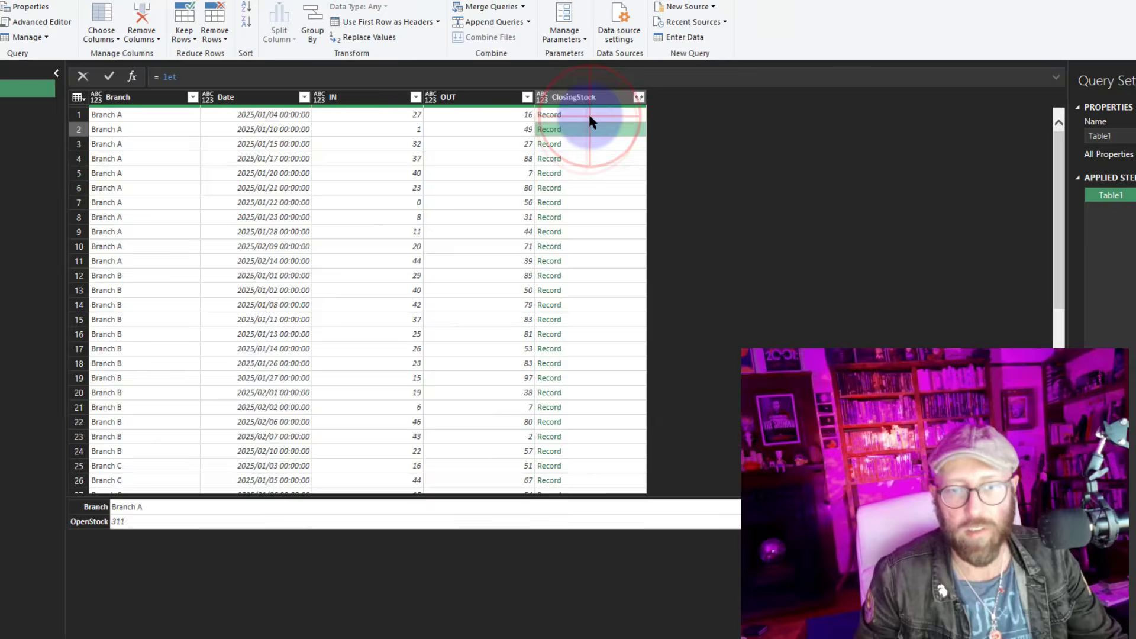
pyautogui.click(597, 130)
pyautogui.click(596, 145)
pyautogui.click(596, 177)
pyautogui.click(596, 225)
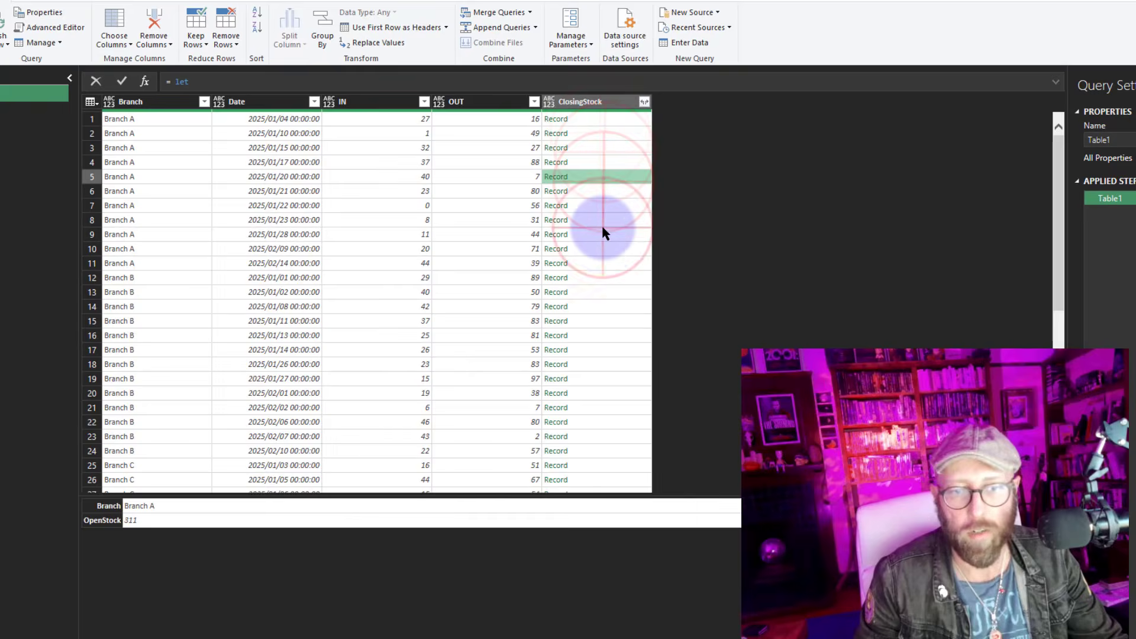
pyautogui.click(597, 267)
pyautogui.click(597, 318)
pyautogui.click(596, 350)
pyautogui.click(595, 407)
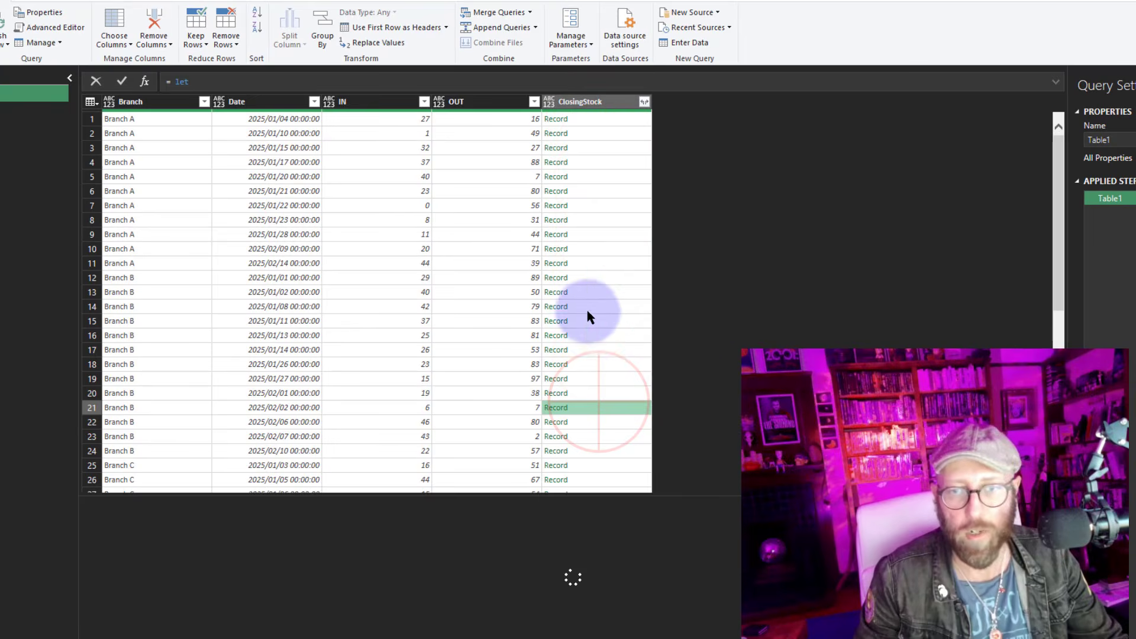
pyautogui.click(588, 306)
pyautogui.click(595, 248)
pyautogui.click(598, 206)
pyautogui.click(601, 162)
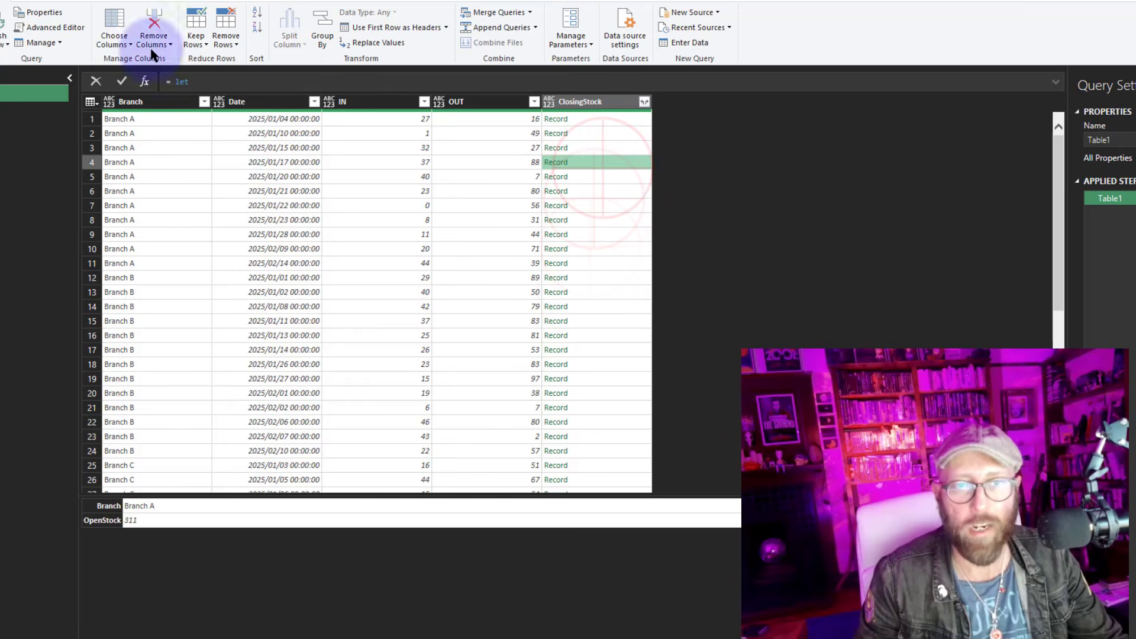
# Reopen the Advanced Editor, append [OpenStock] to the Table2 lookup, and apply the query
pyautogui.click(50, 29)
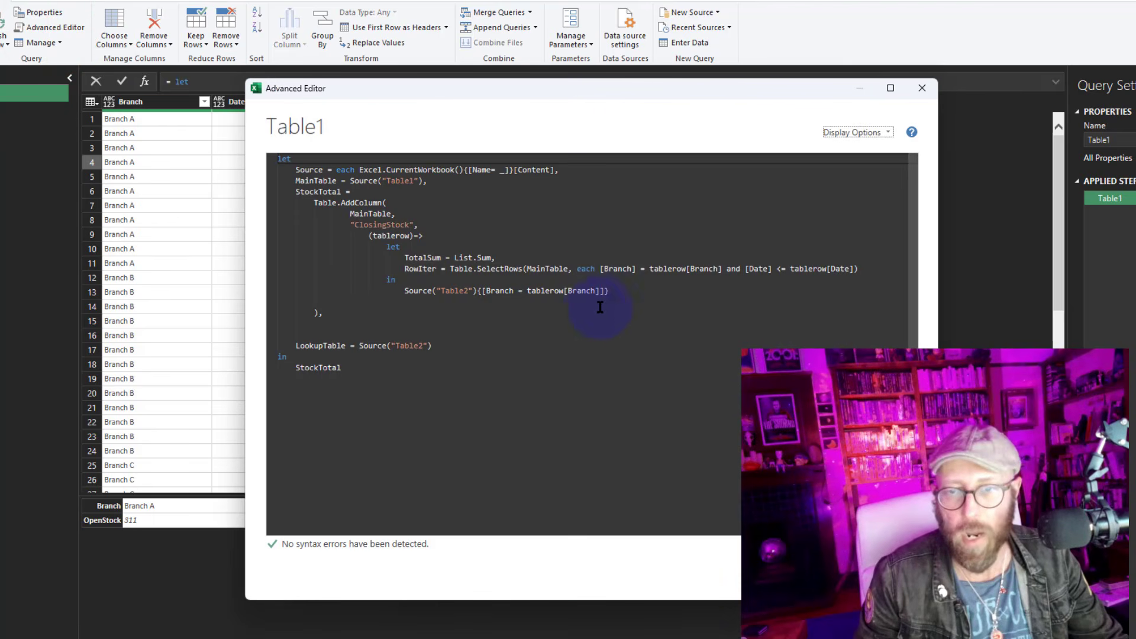
pyautogui.click(615, 293)
pyautogui.write('[')
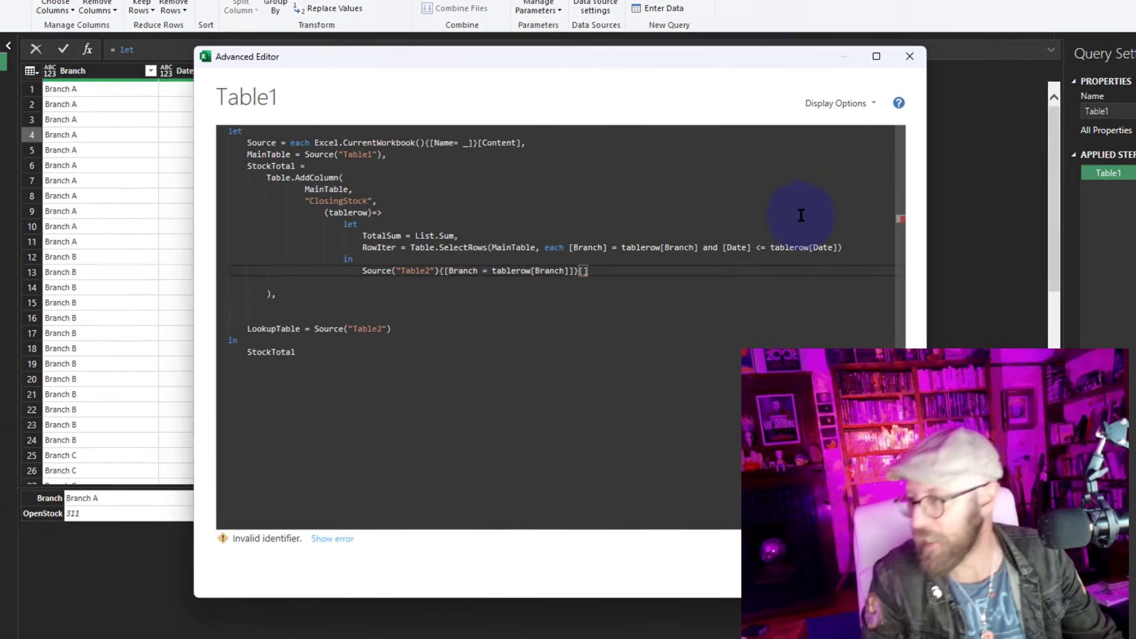
pyautogui.write('OpenStock')
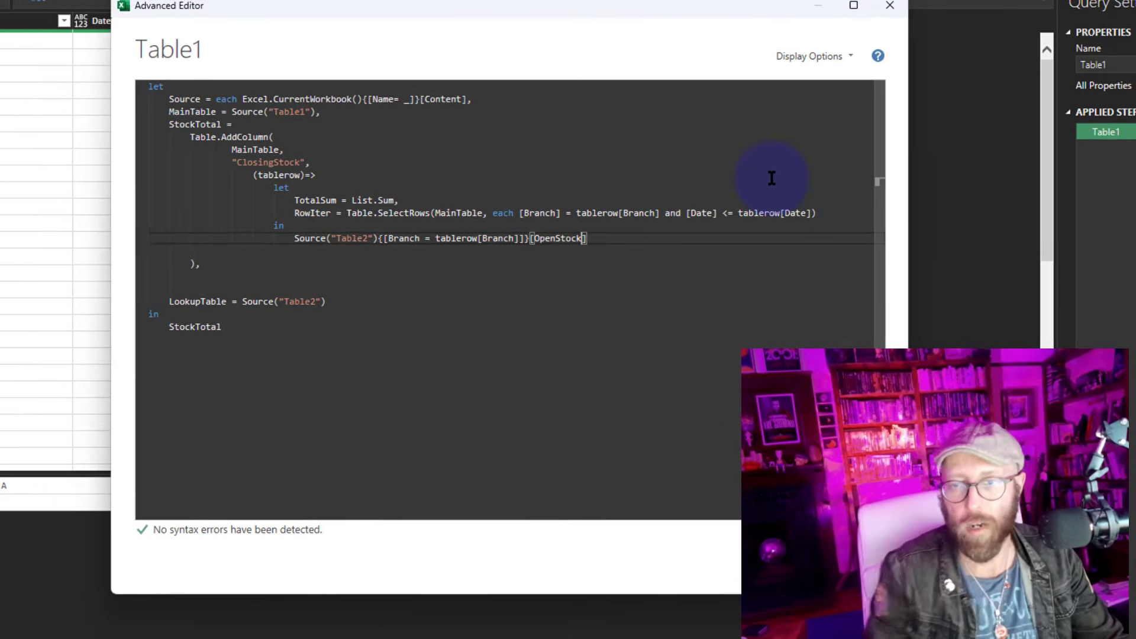
pyautogui.click(786, 565)
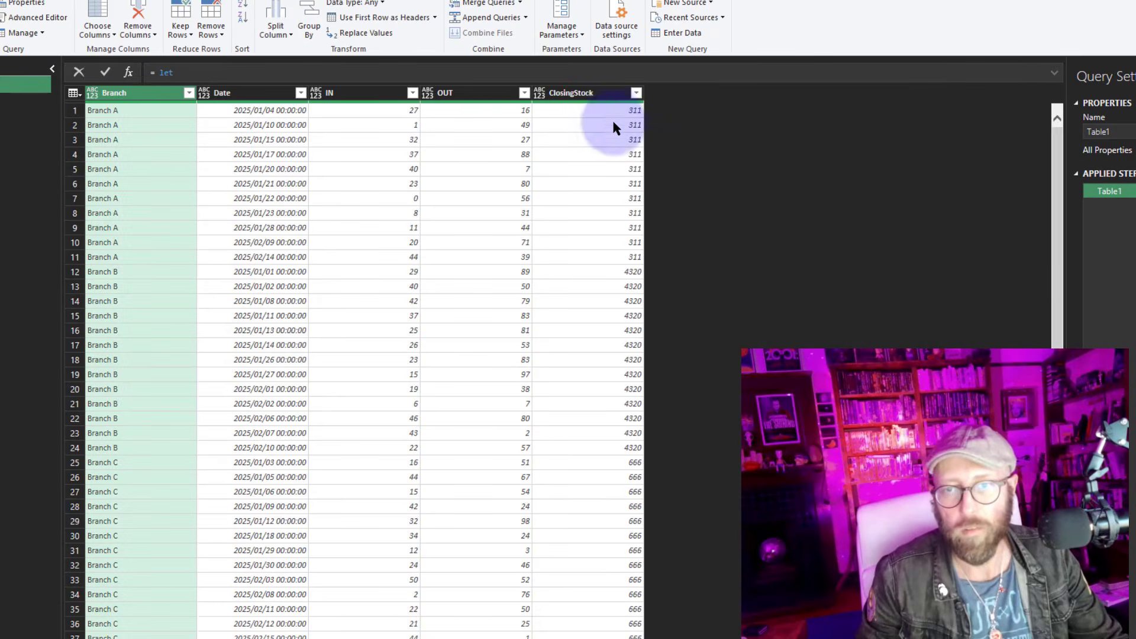
# Check the ClosingStock values against the Branch A and Branch B rows
pyautogui.click(158, 110)
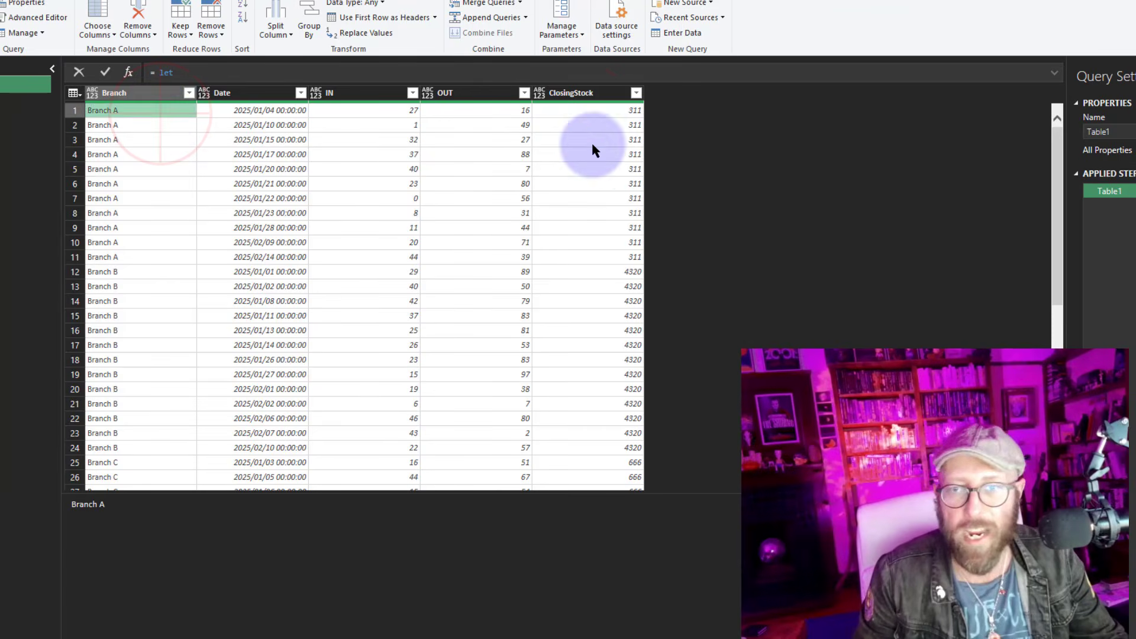
pyautogui.click(585, 112)
pyautogui.click(132, 273)
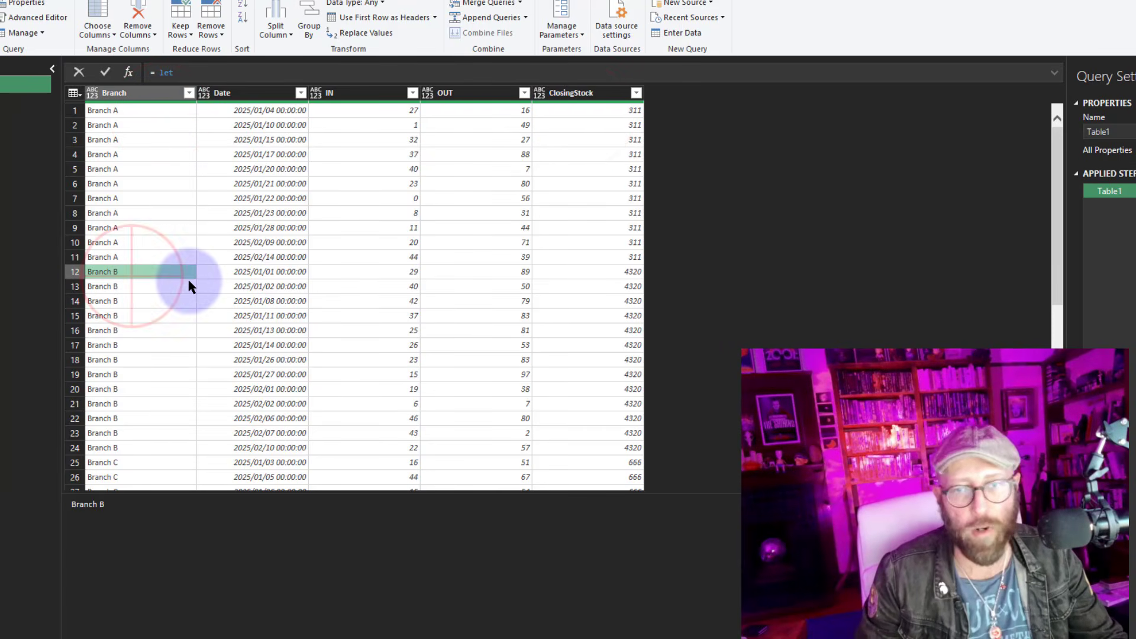
# Inspect the ClosingStock values for the Branch B and Branch C rows
pyautogui.click(603, 272)
pyautogui.scroll(-4, 222, 374)
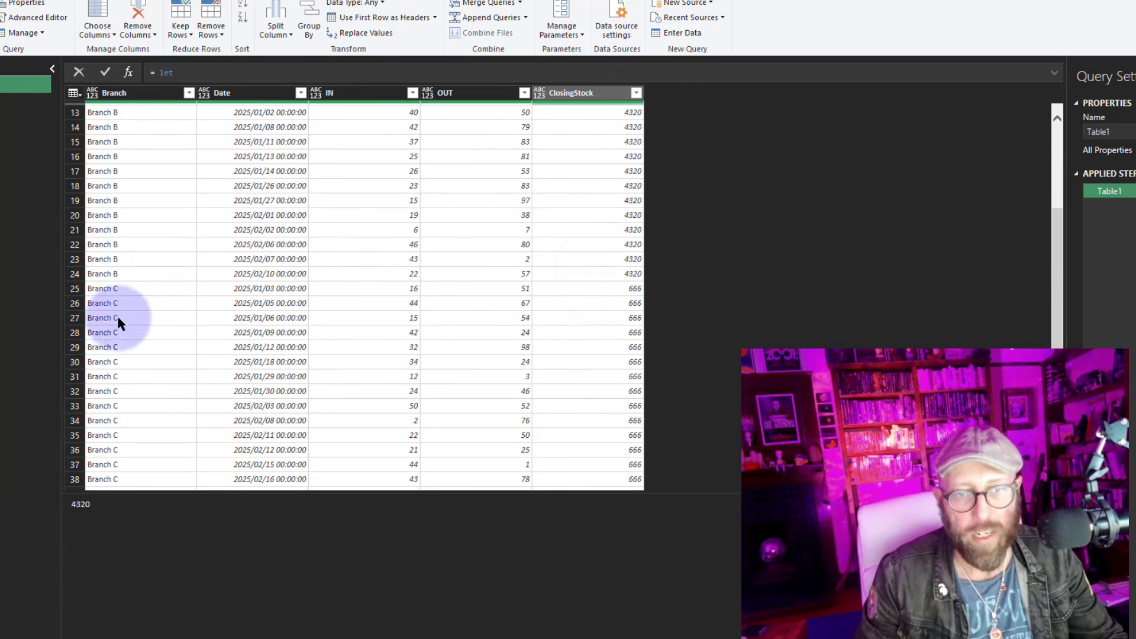
pyautogui.click(112, 294)
pyautogui.click(604, 290)
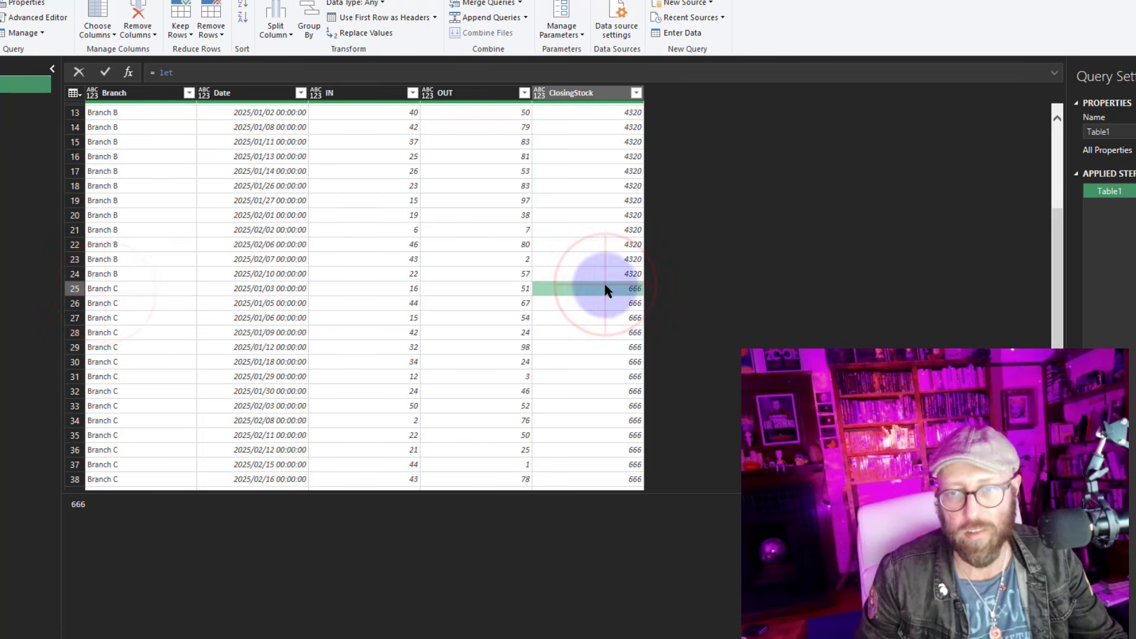
pyautogui.scroll(4, 583, 340)
# Reopen the Advanced Editor and append + TotalSum(RowIter[IN]) after the [OpenStock] lookup in the returned expression
pyautogui.click(36, 17)
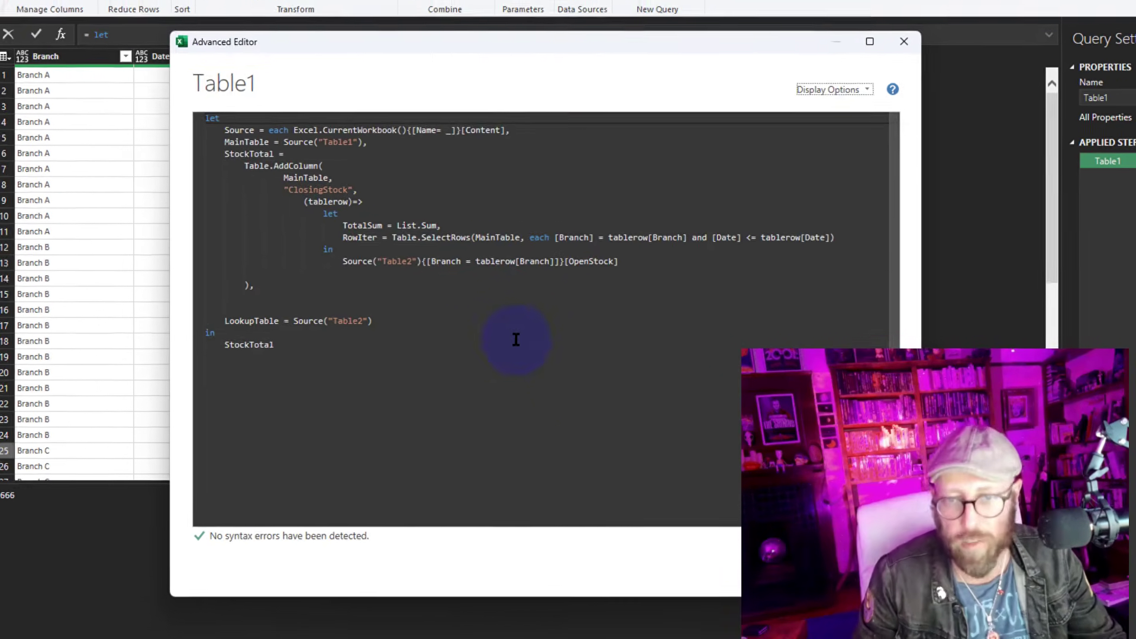
pyautogui.click(516, 340)
pyautogui.click(513, 257)
pyautogui.click(416, 252)
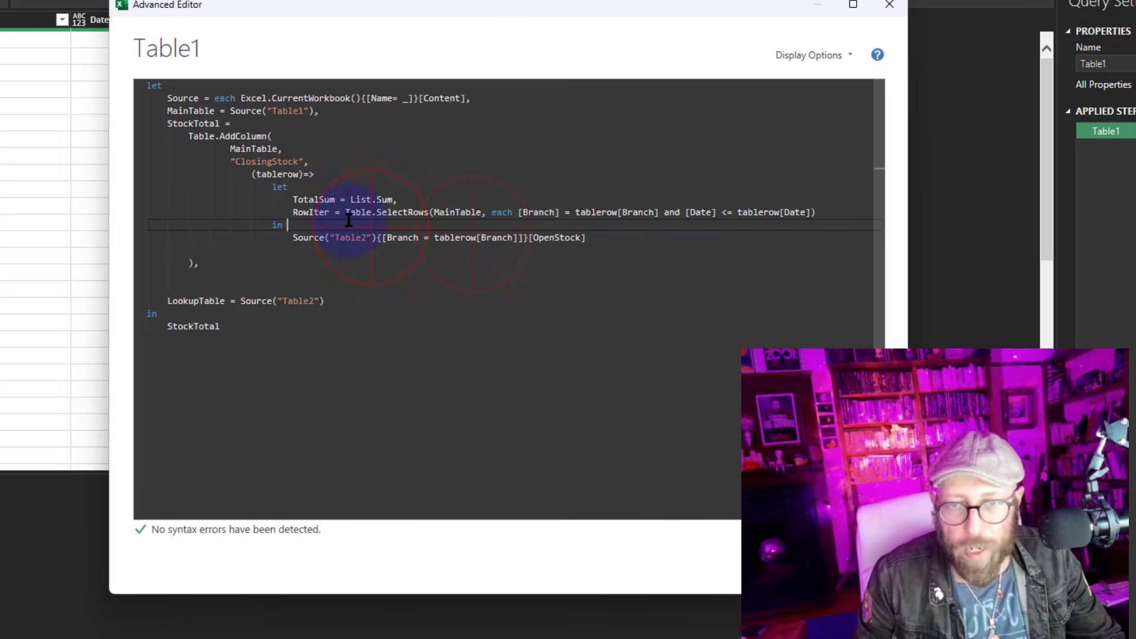
pyautogui.click(295, 201)
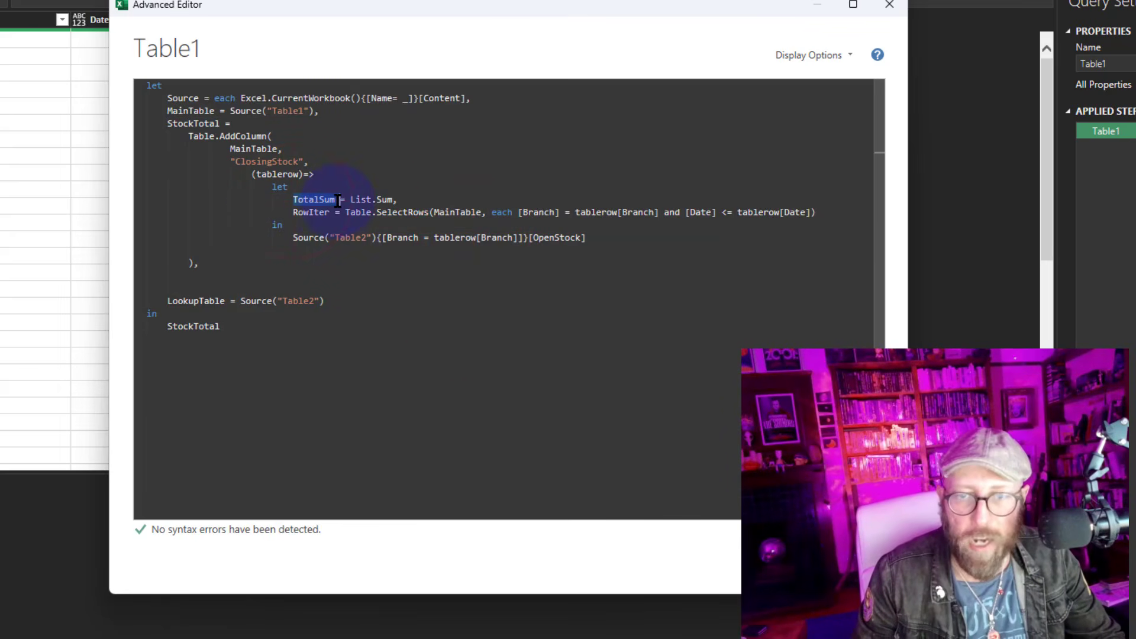
pyautogui.doubleClick(304, 213)
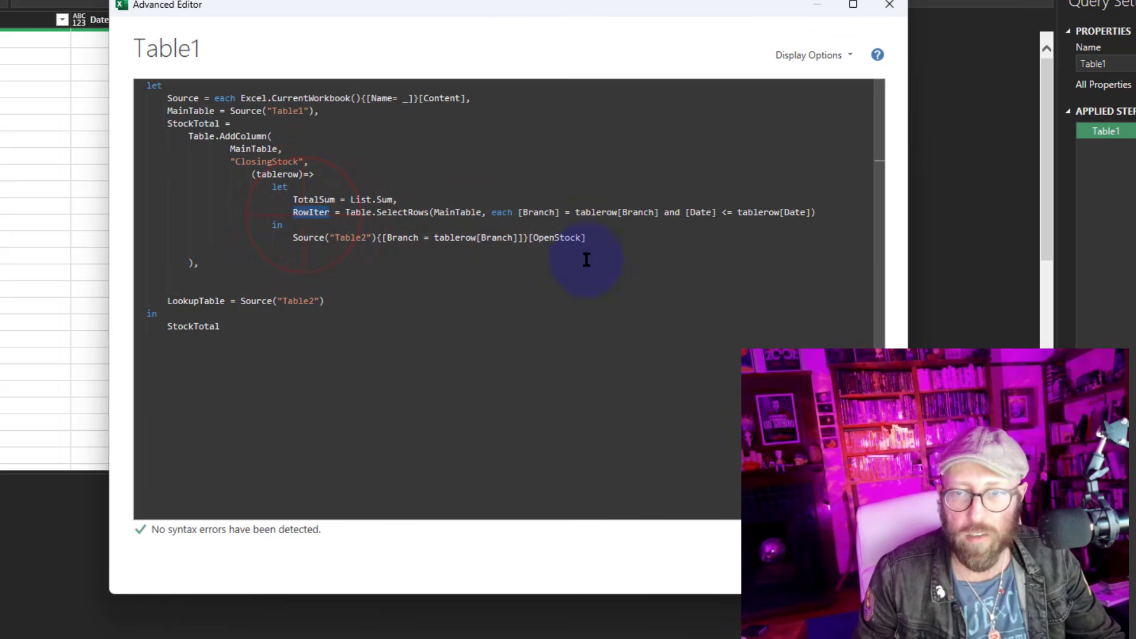
pyautogui.moveTo(482, 7); pyautogui.dragTo(642, 59)
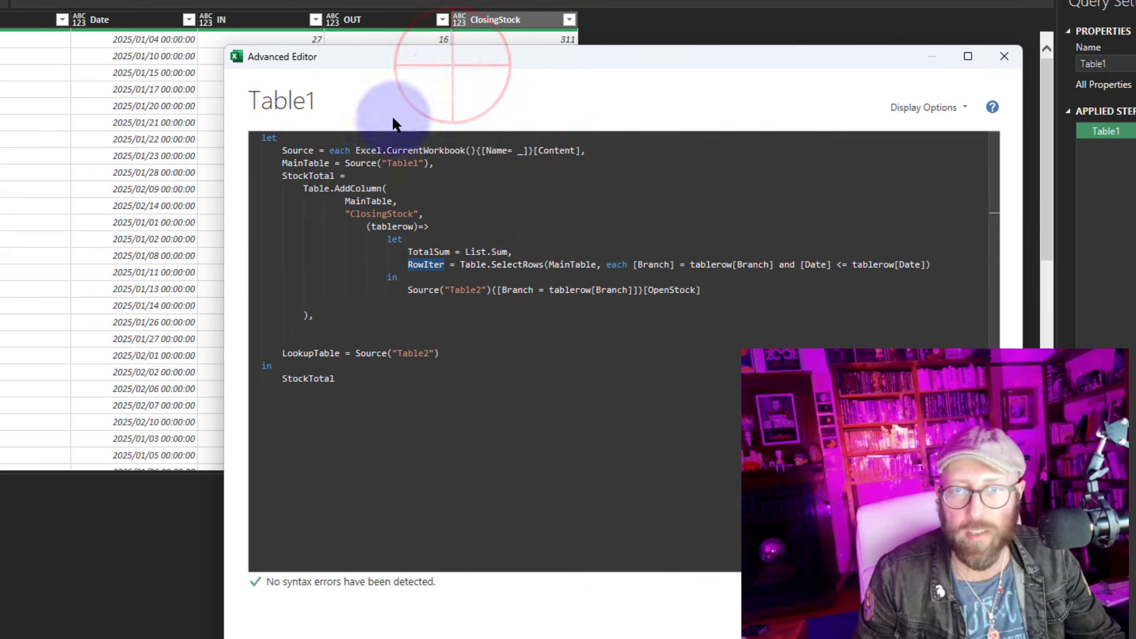
pyautogui.moveTo(453, 64); pyautogui.dragTo(343, 145)
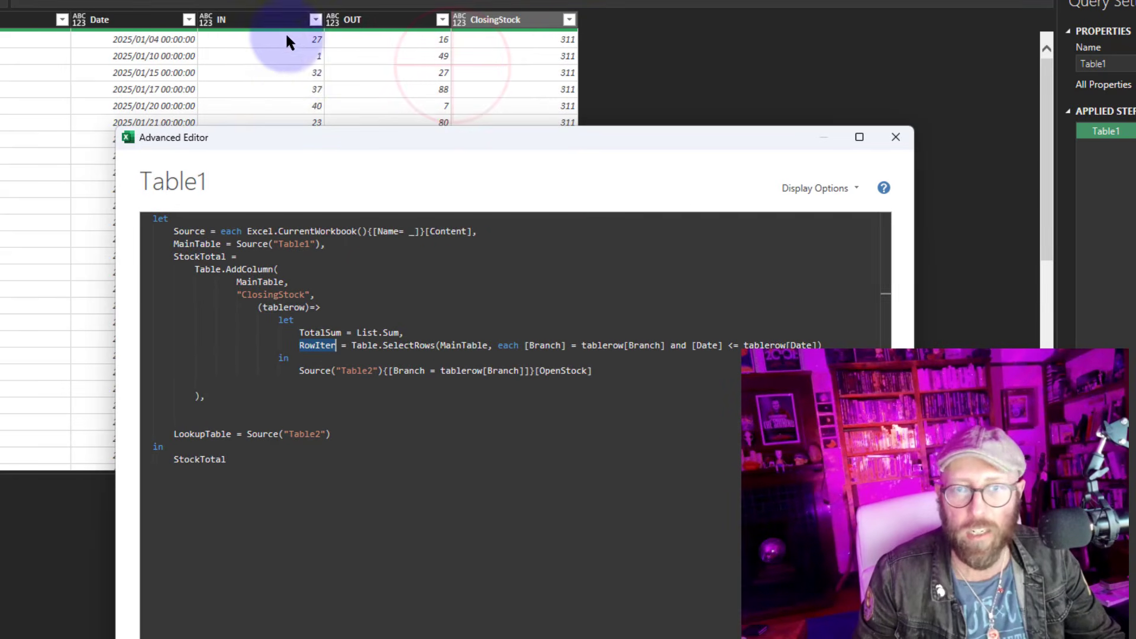
pyautogui.click(519, 152)
pyautogui.click(491, 148)
pyautogui.moveTo(491, 150); pyautogui.dragTo(489, 8)
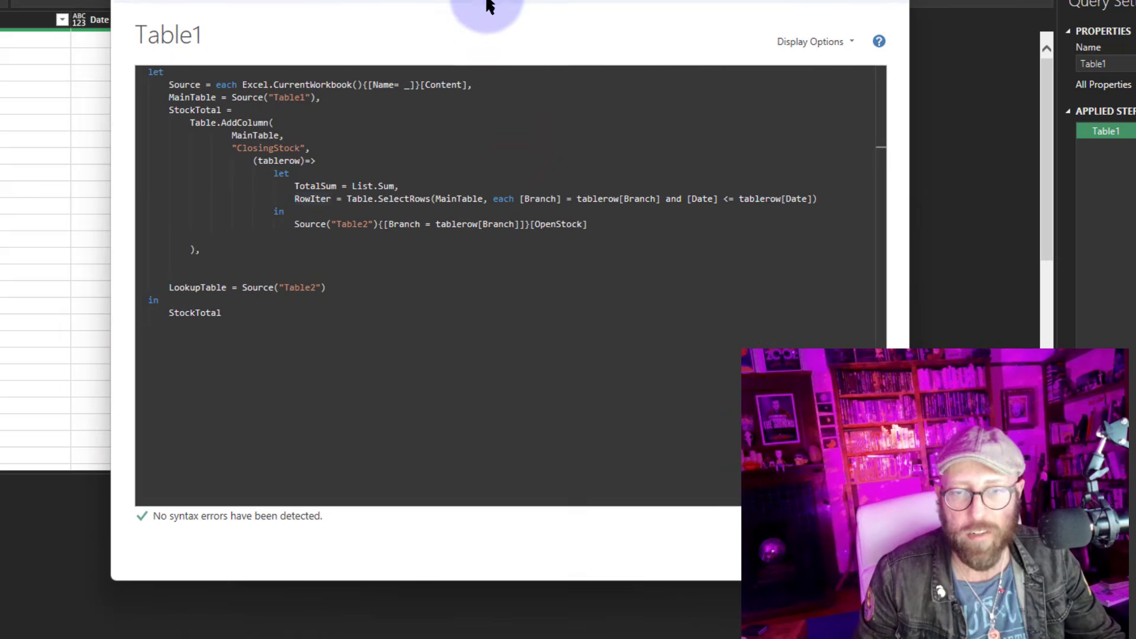
pyautogui.click(616, 219)
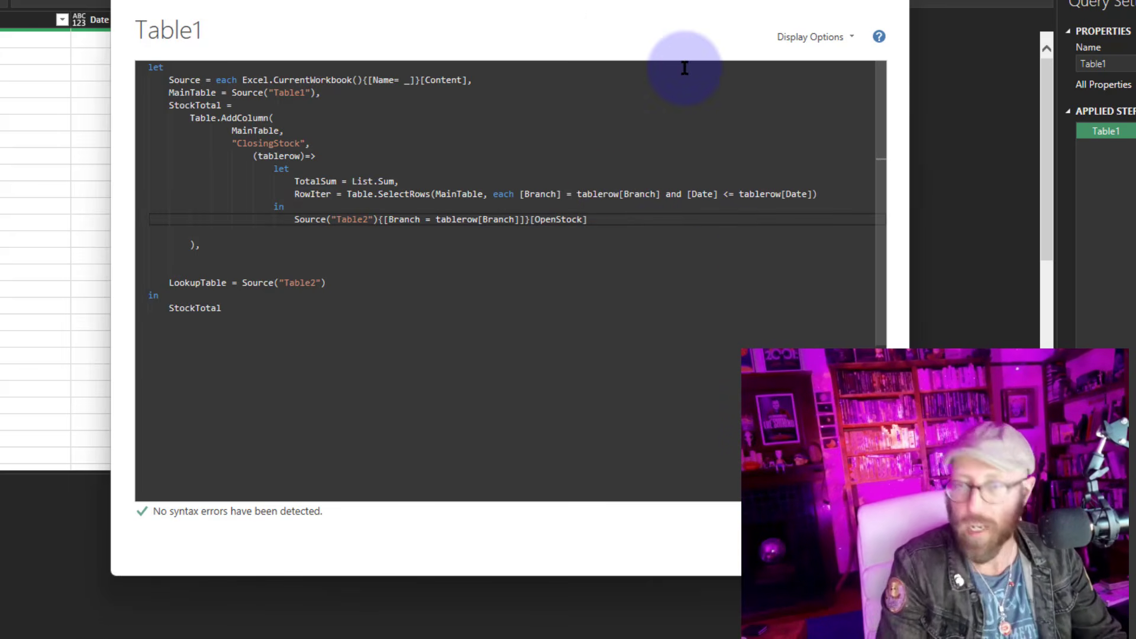
pyautogui.write('+')
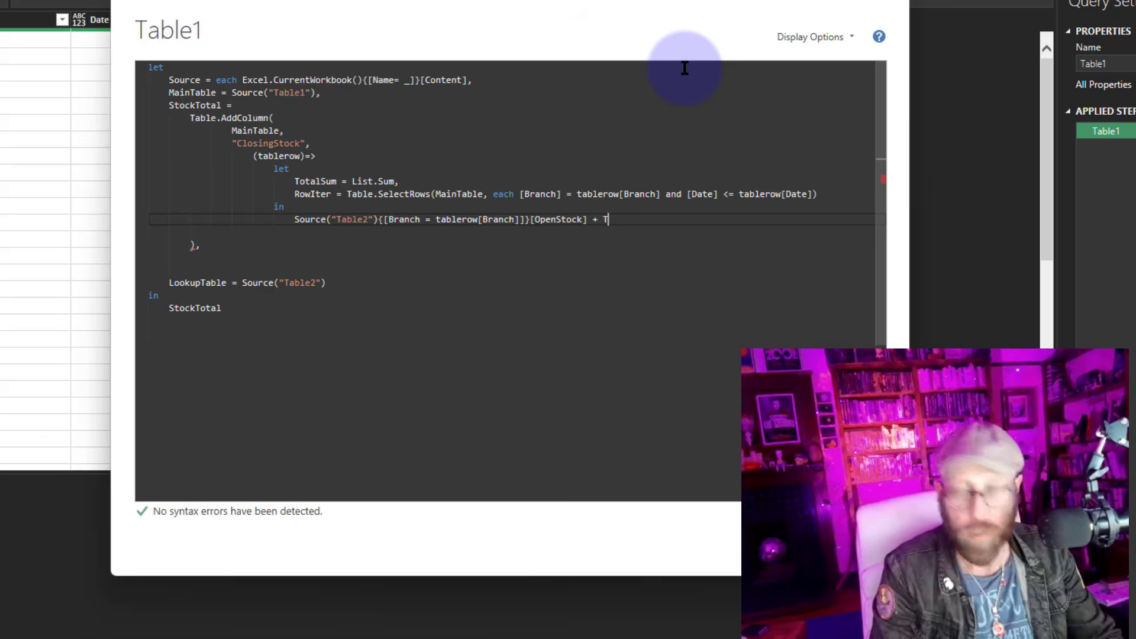
pyautogui.write('TotalSum (')
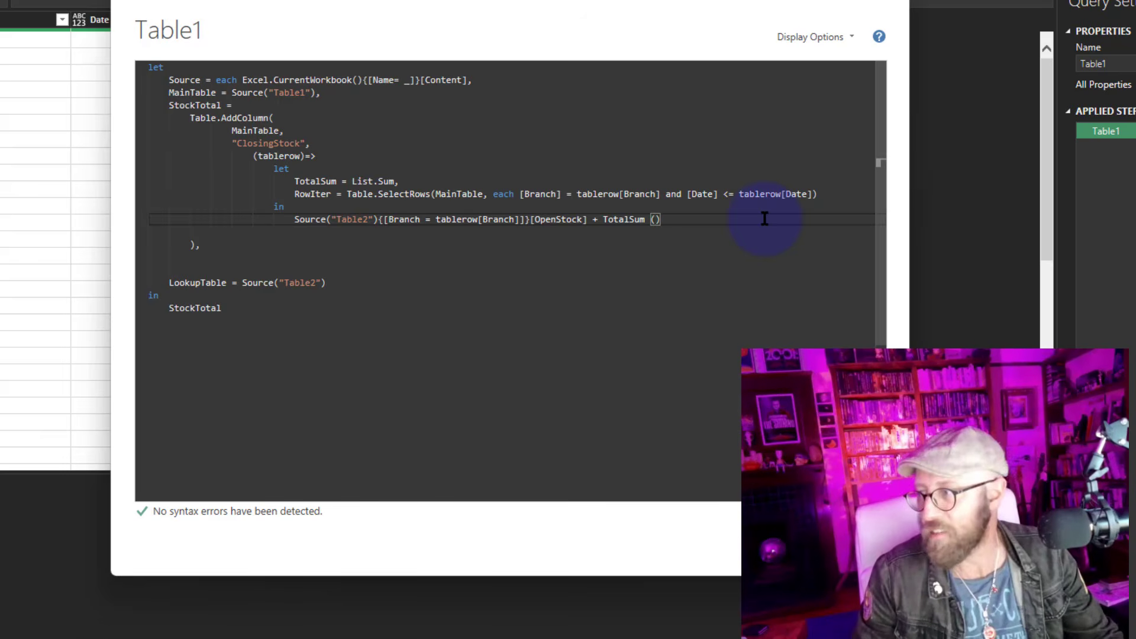
pyautogui.doubleClick(306, 194)
pyautogui.hotkey('ctrl', 'c')
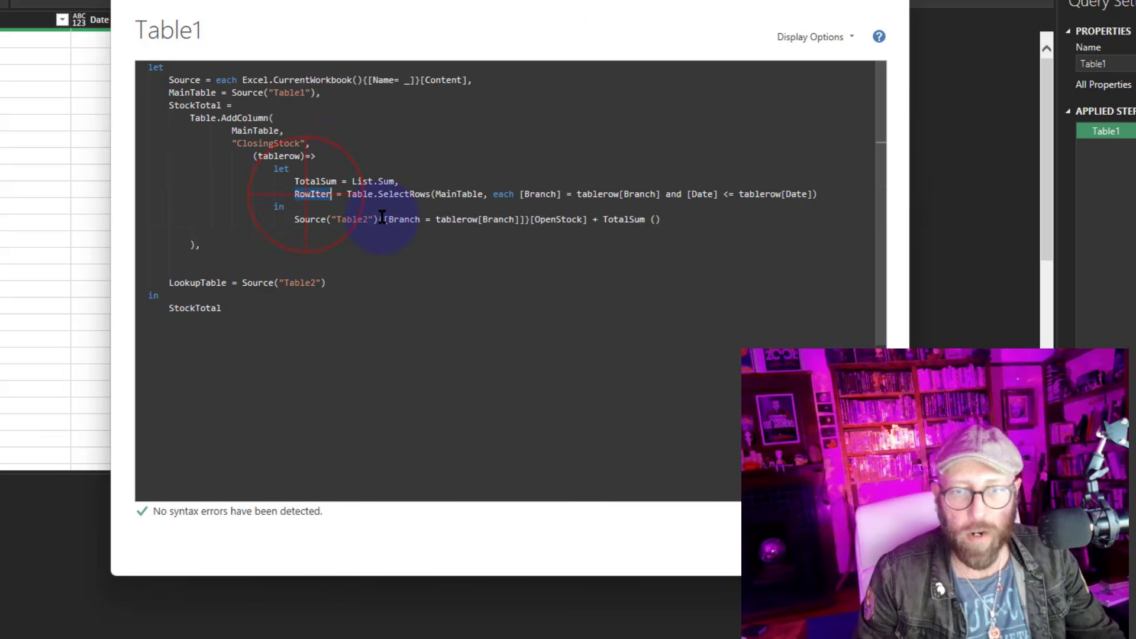
pyautogui.click(655, 218)
pyautogui.hotkey('ctrl', 'v')
# Extend the expression with - TotalSum(RowIter[OUT]) and apply the query
pyautogui.moveTo(524, 0); pyautogui.dragTo(435, 98)
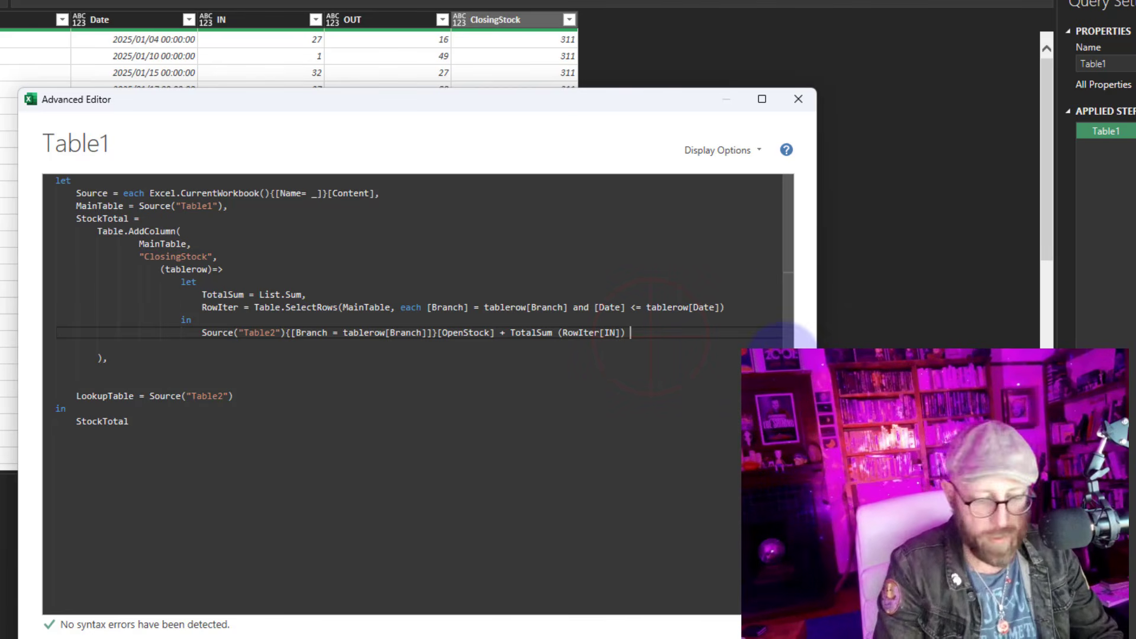
pyautogui.write('TotalSum')
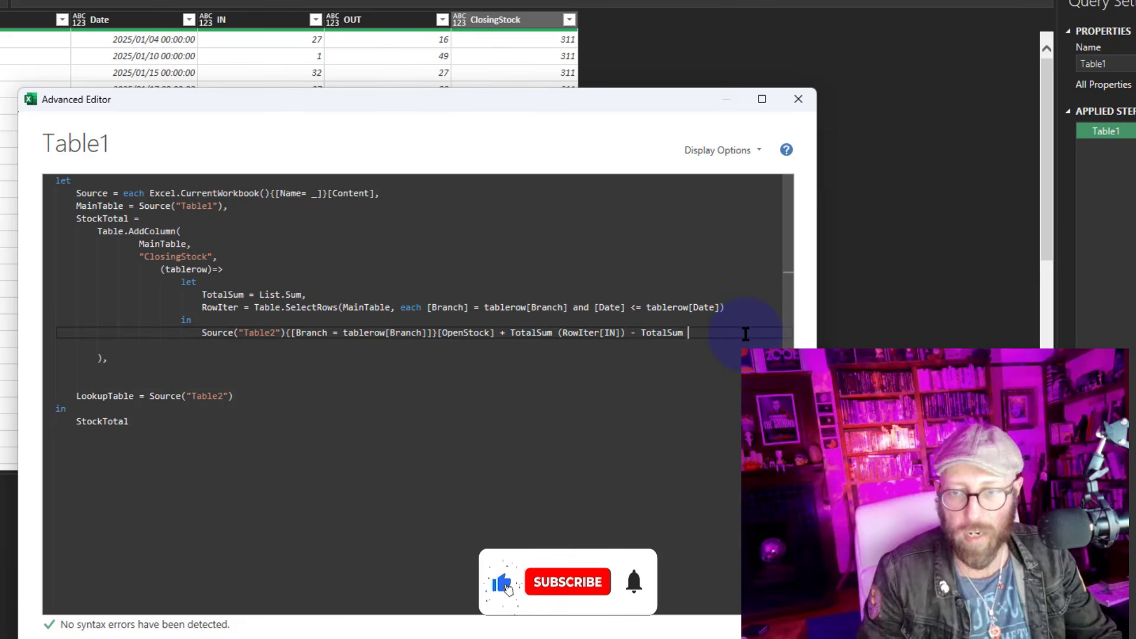
pyautogui.write(' (Row')
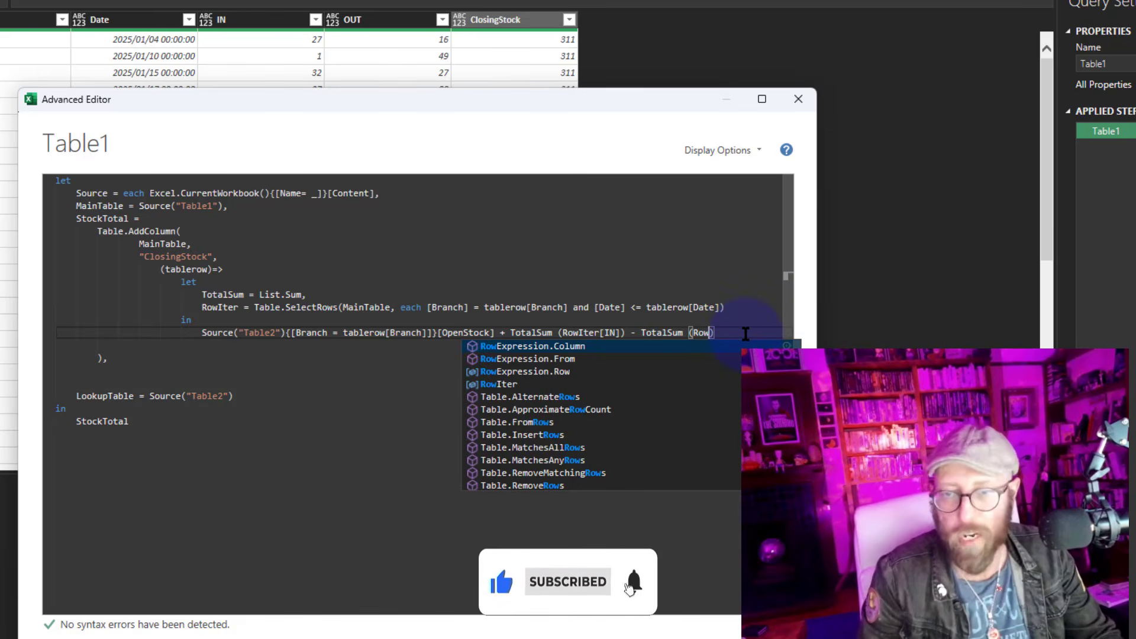
pyautogui.press('Down')
pyautogui.press('Down')
pyautogui.press('Down')
pyautogui.press('Tab')
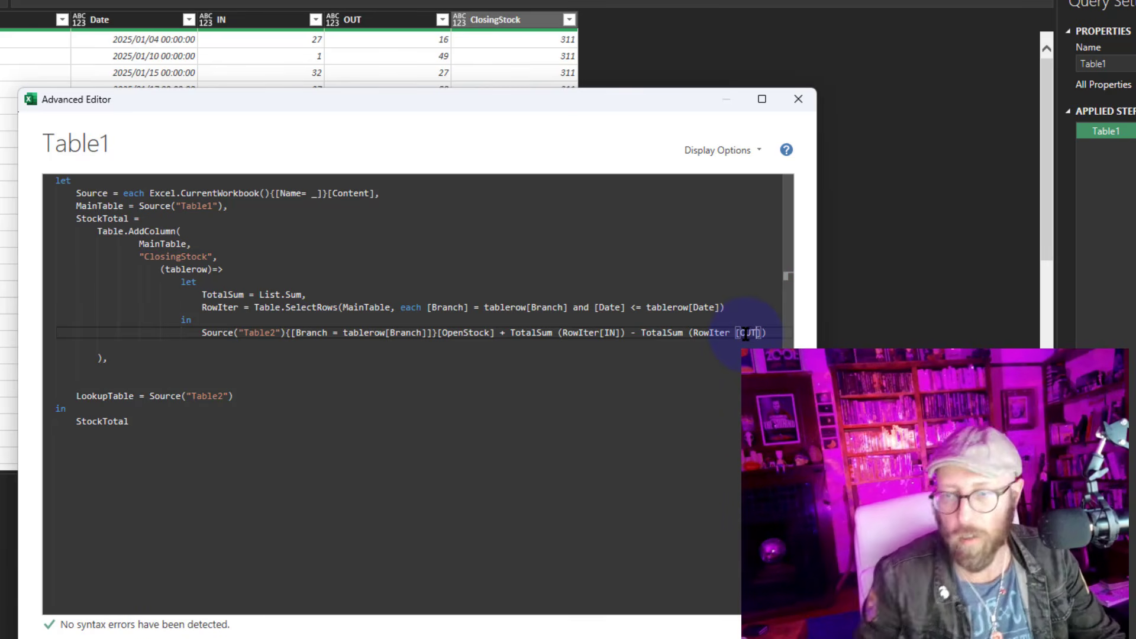
pyautogui.press('BackSpace')
pyautogui.click(772, 334)
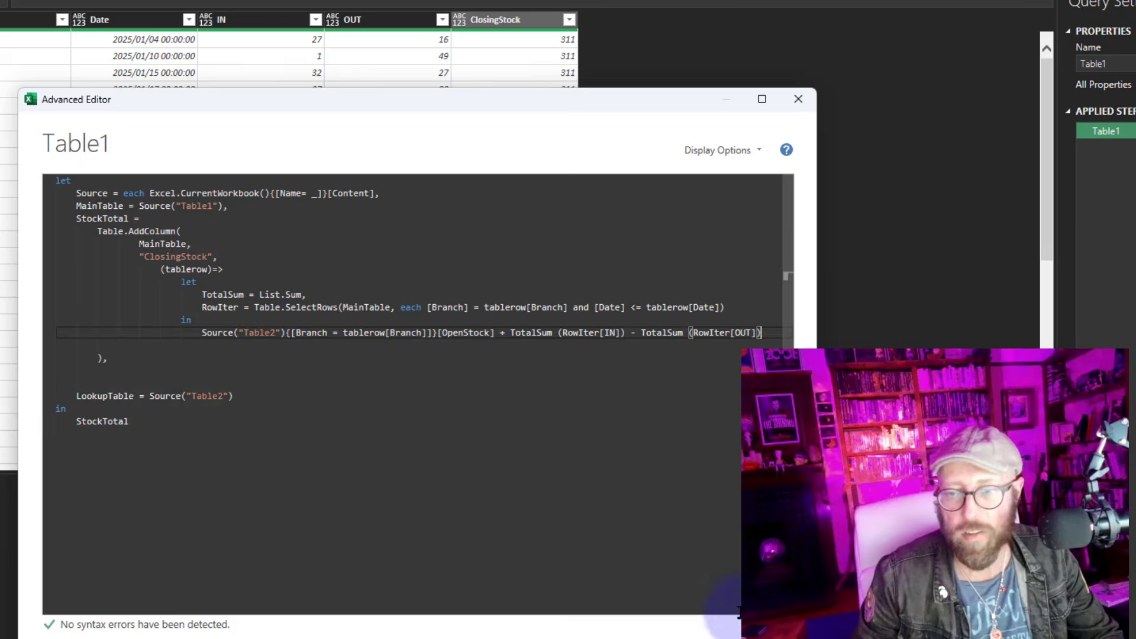
pyautogui.click(739, 612)
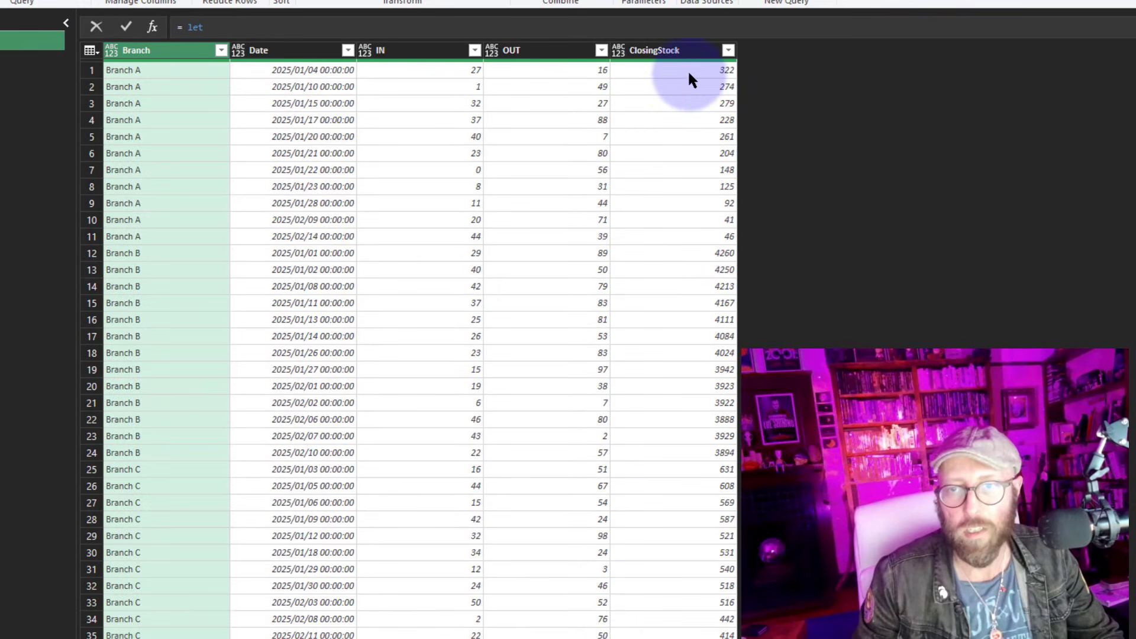
# Check the new ClosingStock values against the IN and OUT figures of the Branch A rows
pyautogui.click(688, 72)
pyautogui.click(677, 103)
pyautogui.click(678, 72)
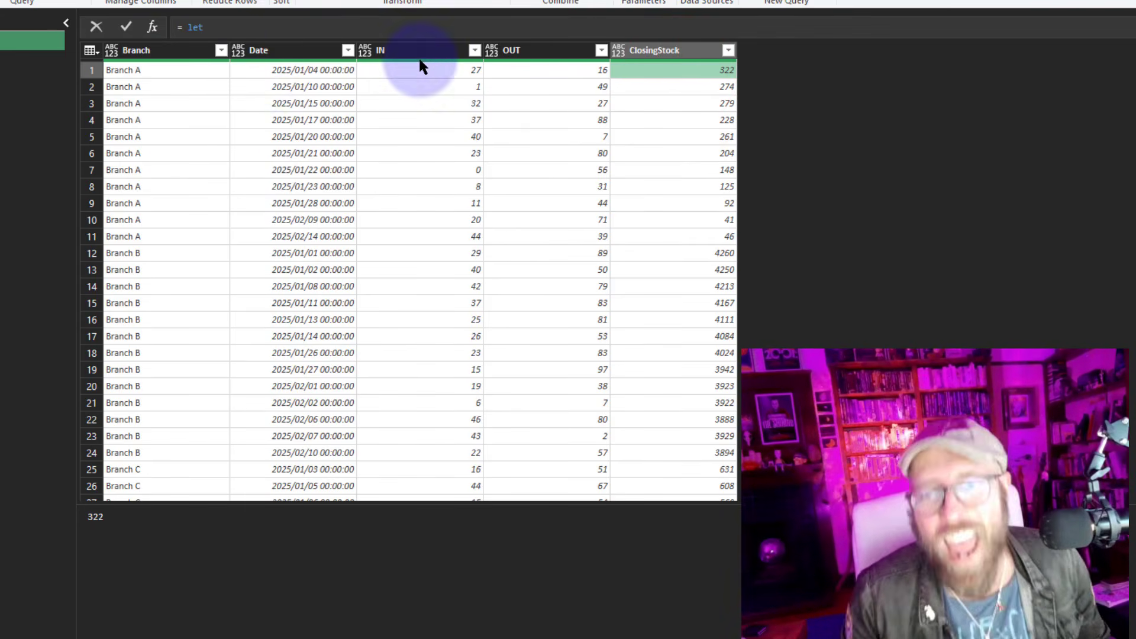
pyautogui.click(473, 50)
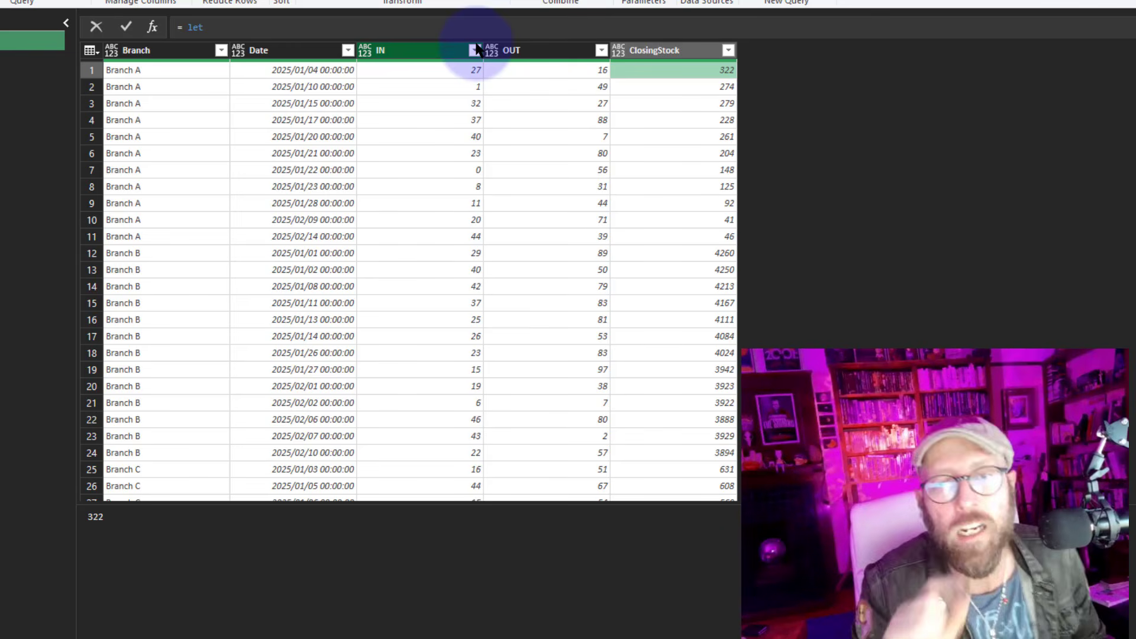
pyautogui.scroll(-6, 633, 154)
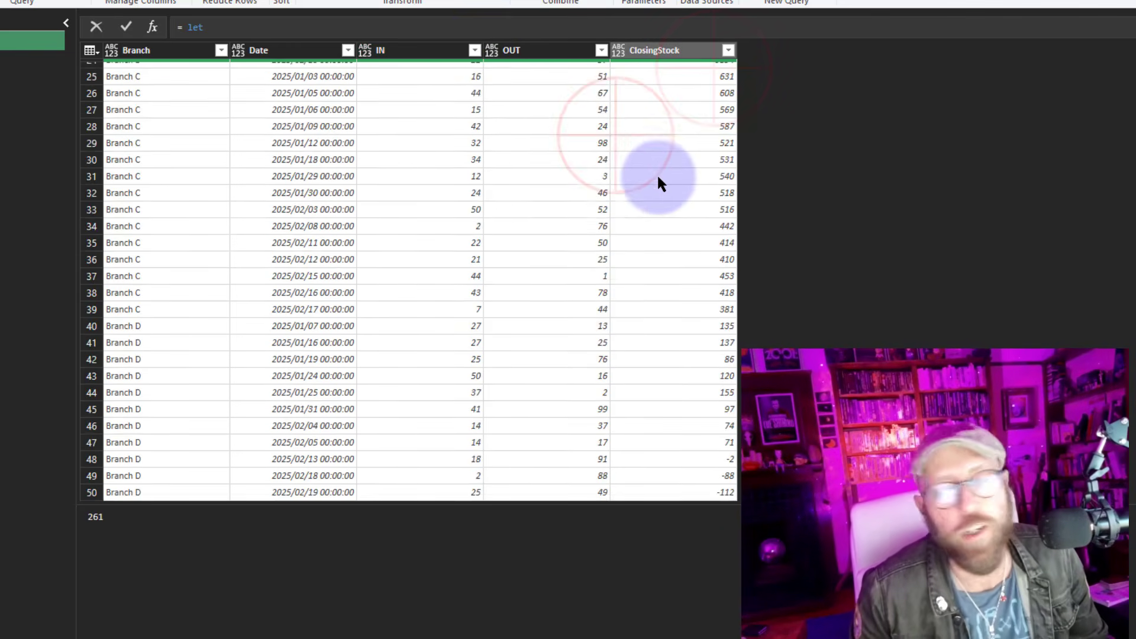
pyautogui.scroll(6, 656, 172)
pyautogui.click(651, 137)
pyautogui.click(457, 103)
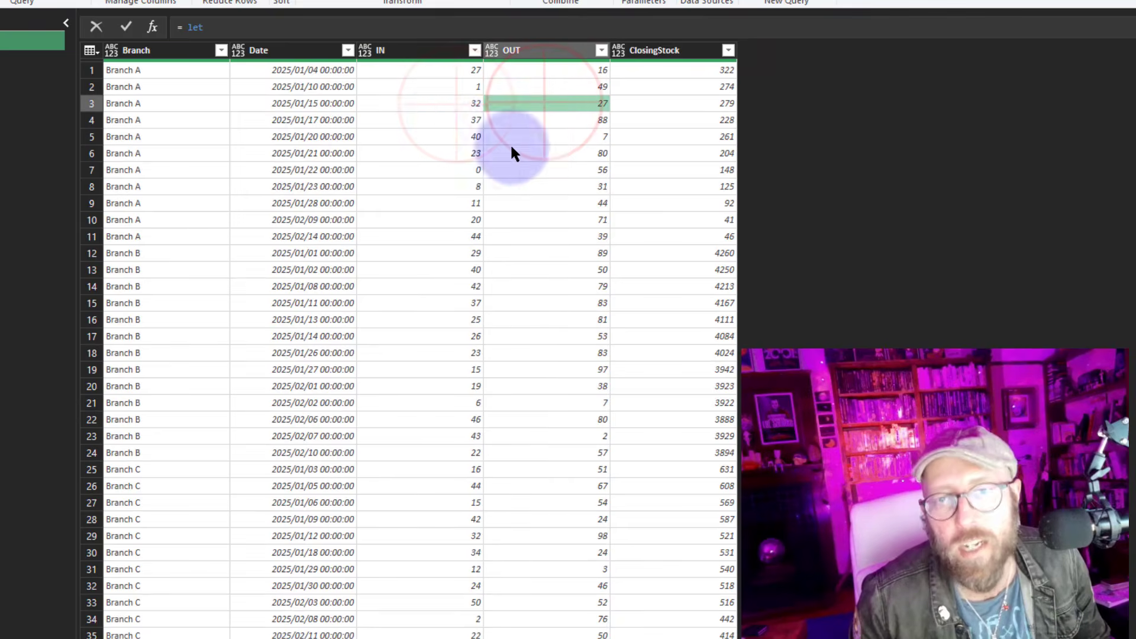
pyautogui.click(423, 114)
pyautogui.click(422, 51)
pyautogui.click(512, 52)
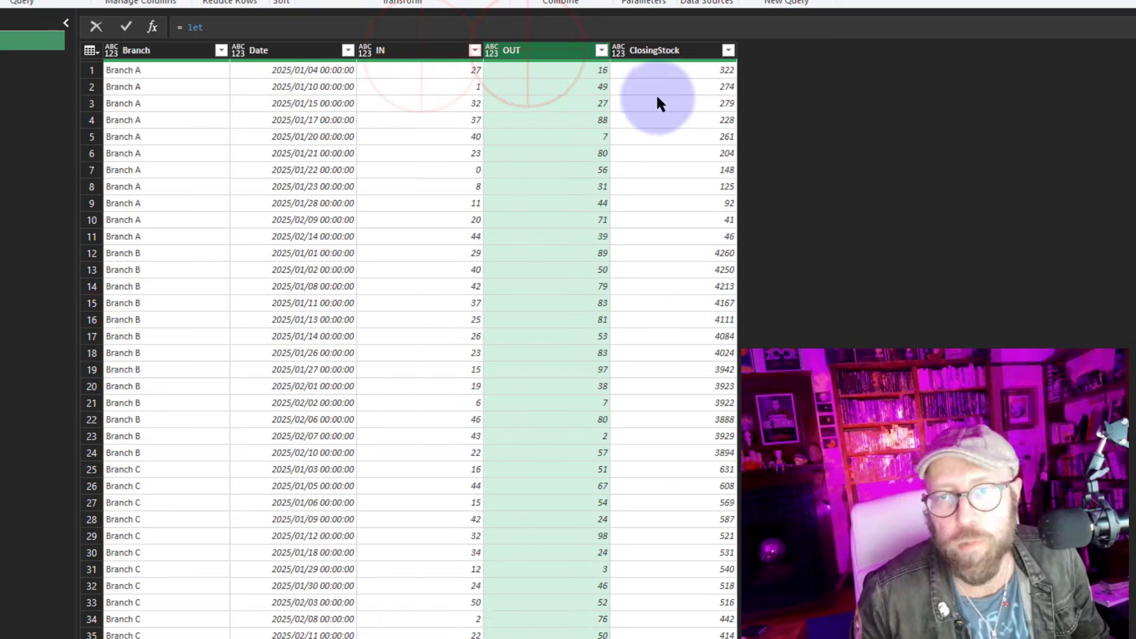
pyautogui.click(715, 103)
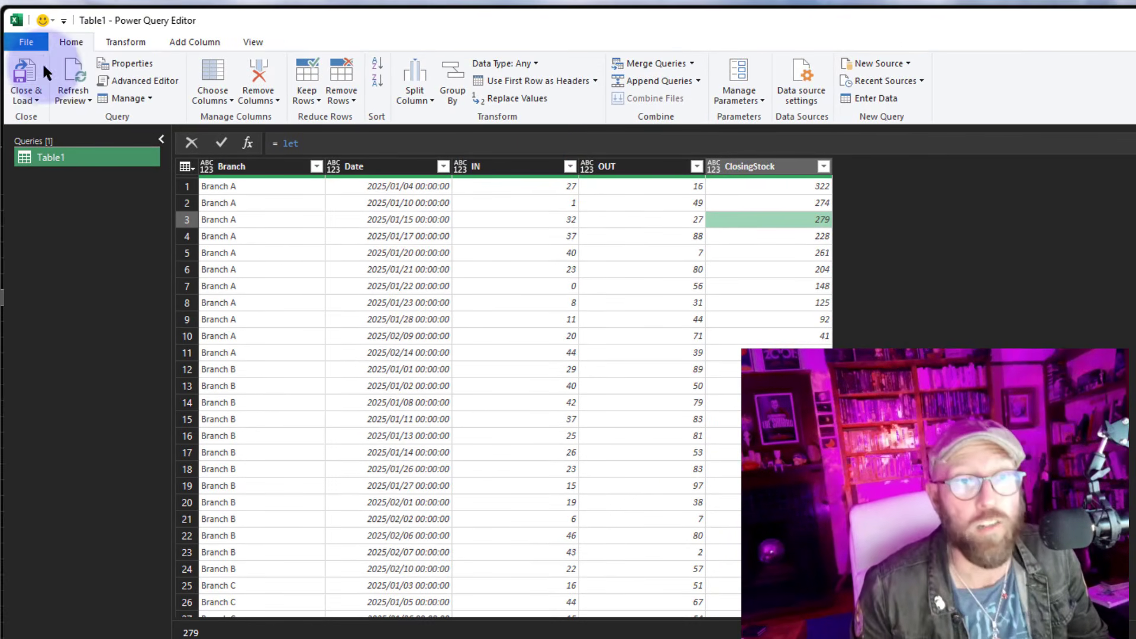
# Close and load the query to the worksheet, then paste Branch A's opening stock 311 into cell G2
pyautogui.click(22, 74)
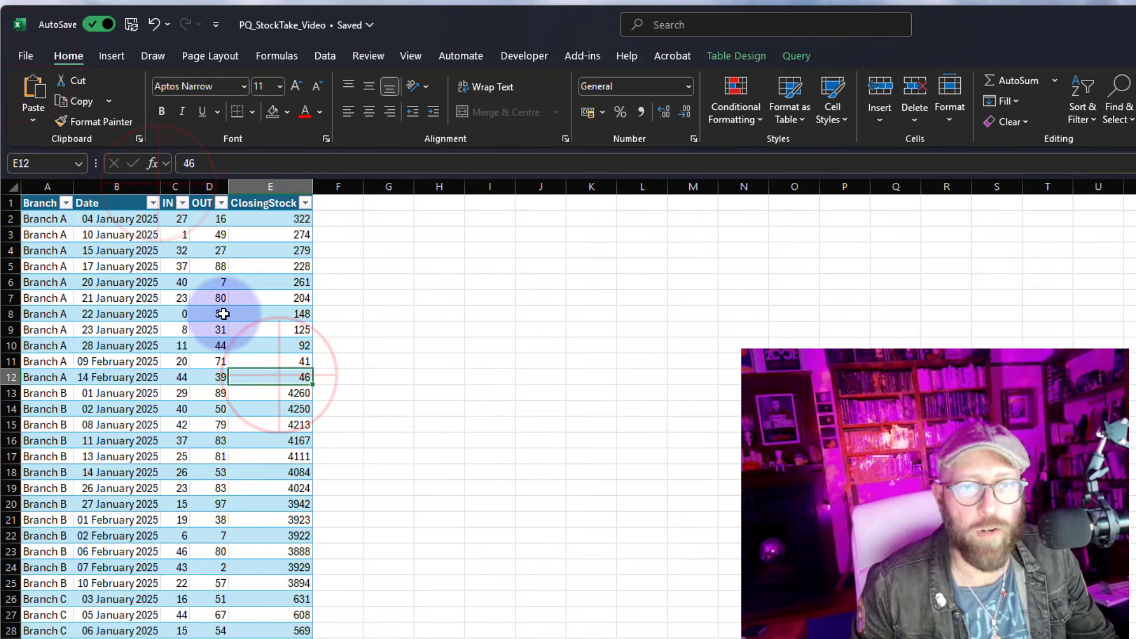
pyautogui.moveTo(45, 218); pyautogui.dragTo(250, 380)
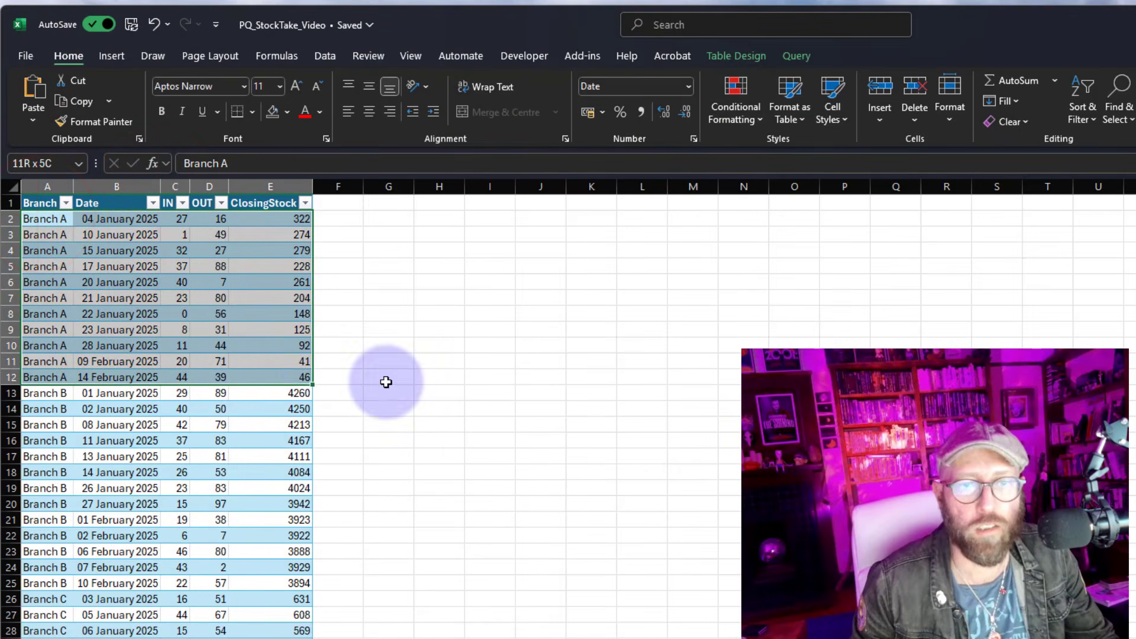
pyautogui.click(583, 409)
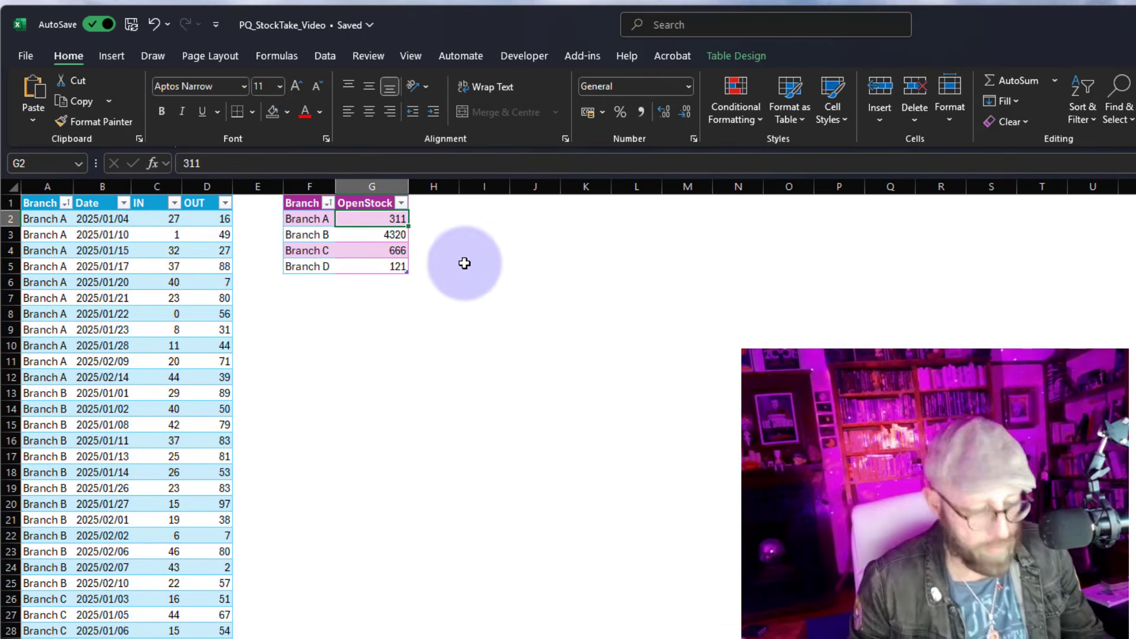
pyautogui.click(305, 638)
pyautogui.click(391, 220)
pyautogui.write('311')
pyautogui.click(404, 356)
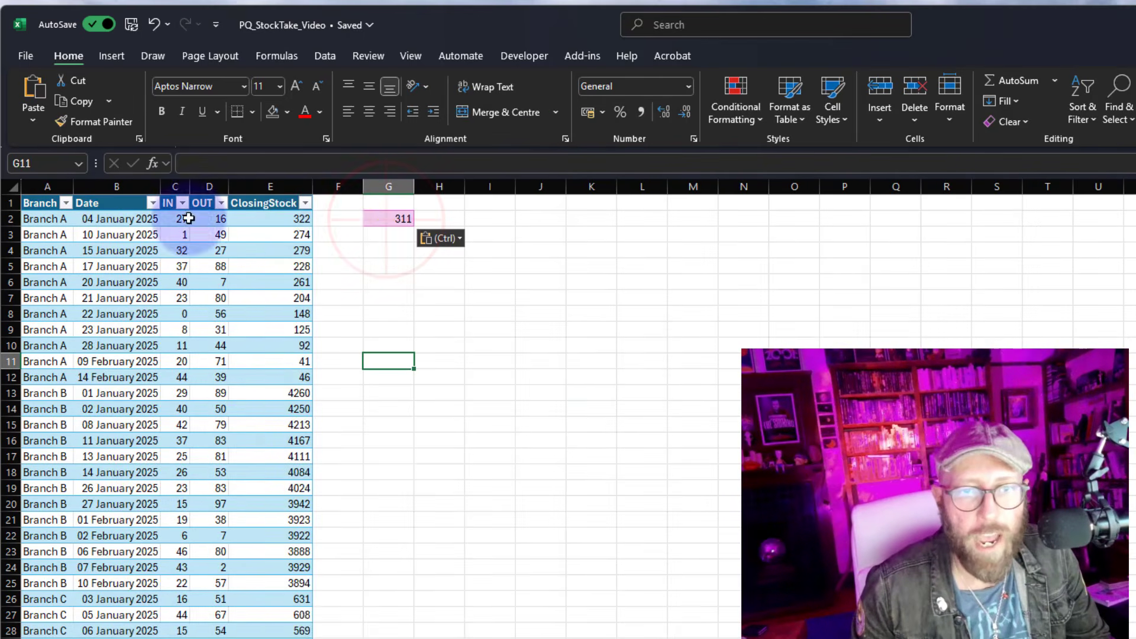
# Enter a formula in H2 adding the first row's IN to G2 and subtracting its OUT
pyautogui.click(439, 218)
pyautogui.write('=')
pyautogui.click(393, 218)
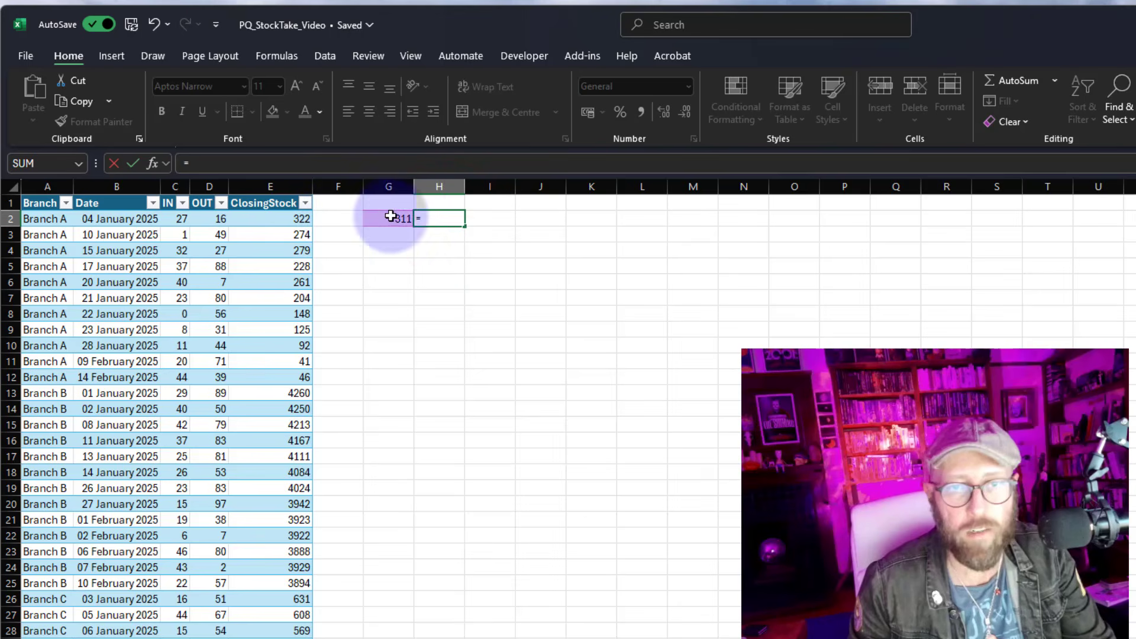
pyautogui.write('+')
pyautogui.click(176, 219)
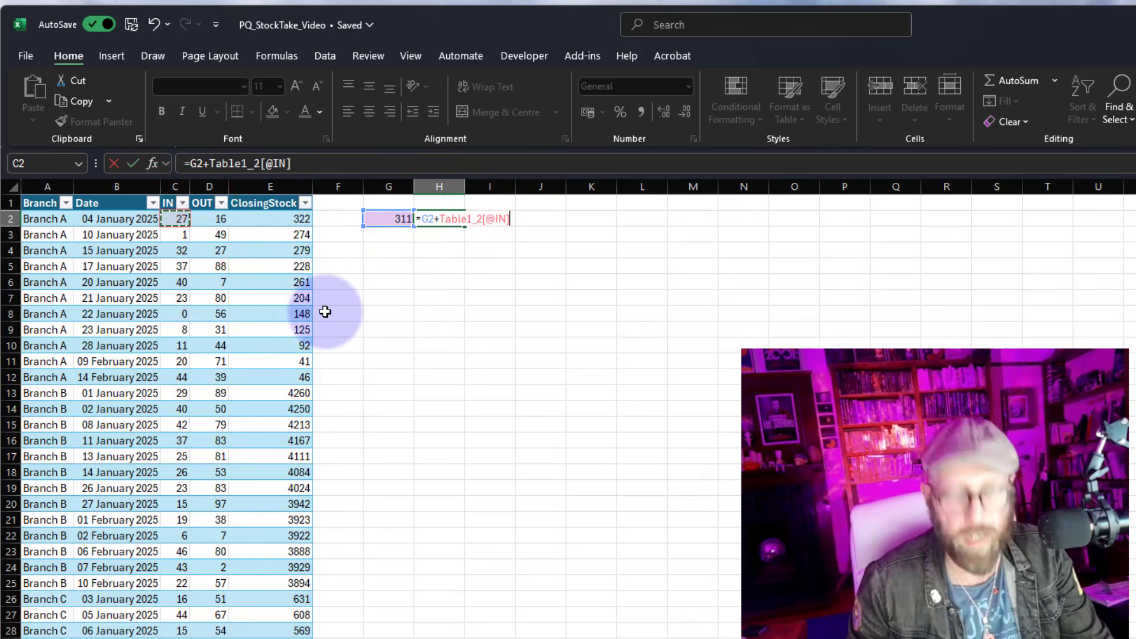
pyautogui.write('-')
pyautogui.click(216, 219)
pyautogui.press('Return')
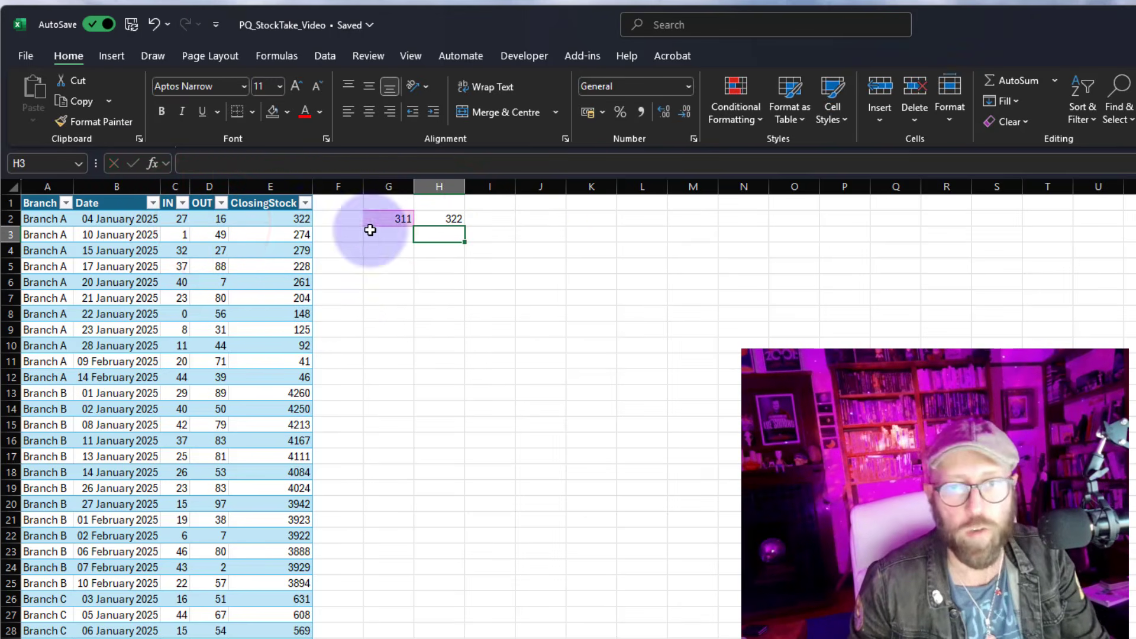
# Enter a formula in G3 adding the second row's IN to H2 and subtracting its OUT
pyautogui.click(300, 219)
pyautogui.click(389, 238)
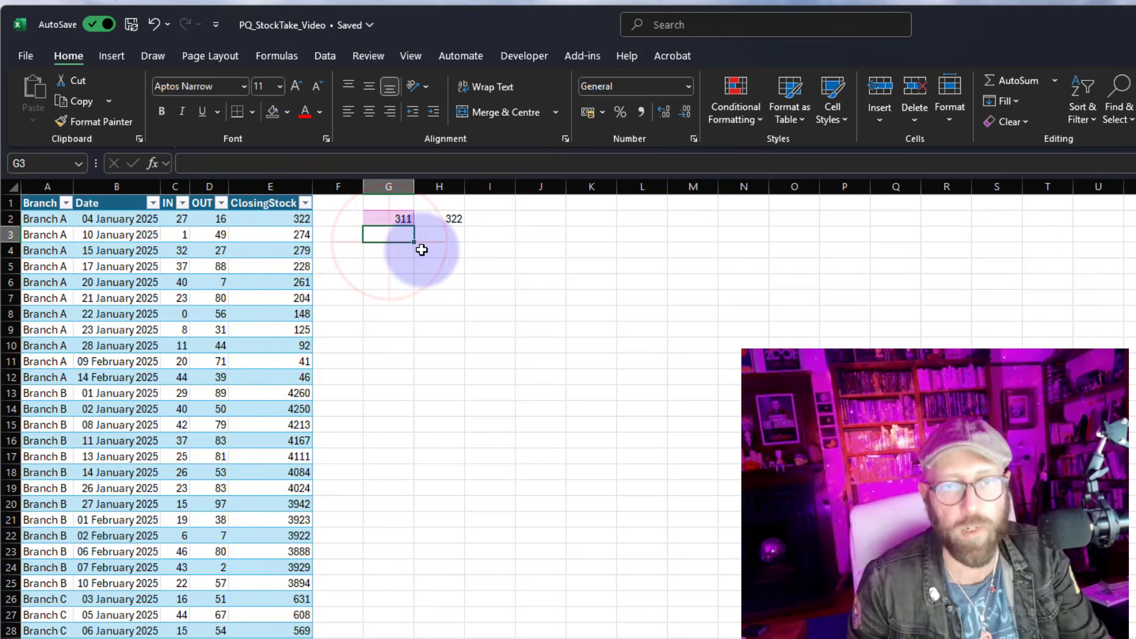
pyautogui.write('=')
pyautogui.click(449, 220)
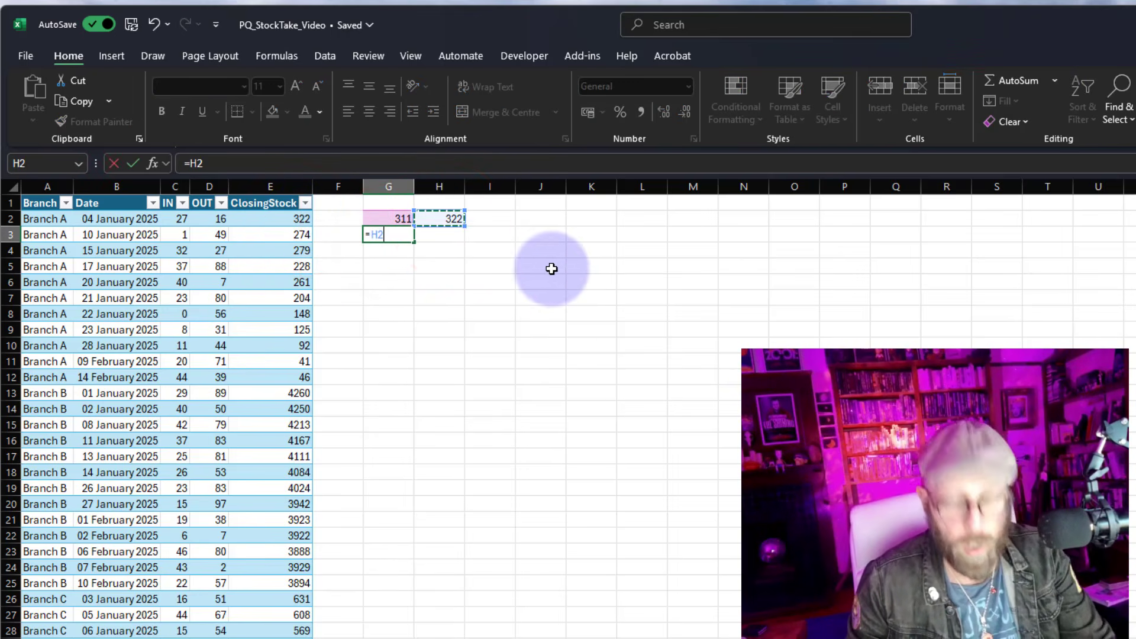
pyautogui.write('+')
pyautogui.click(183, 234)
pyautogui.write('-')
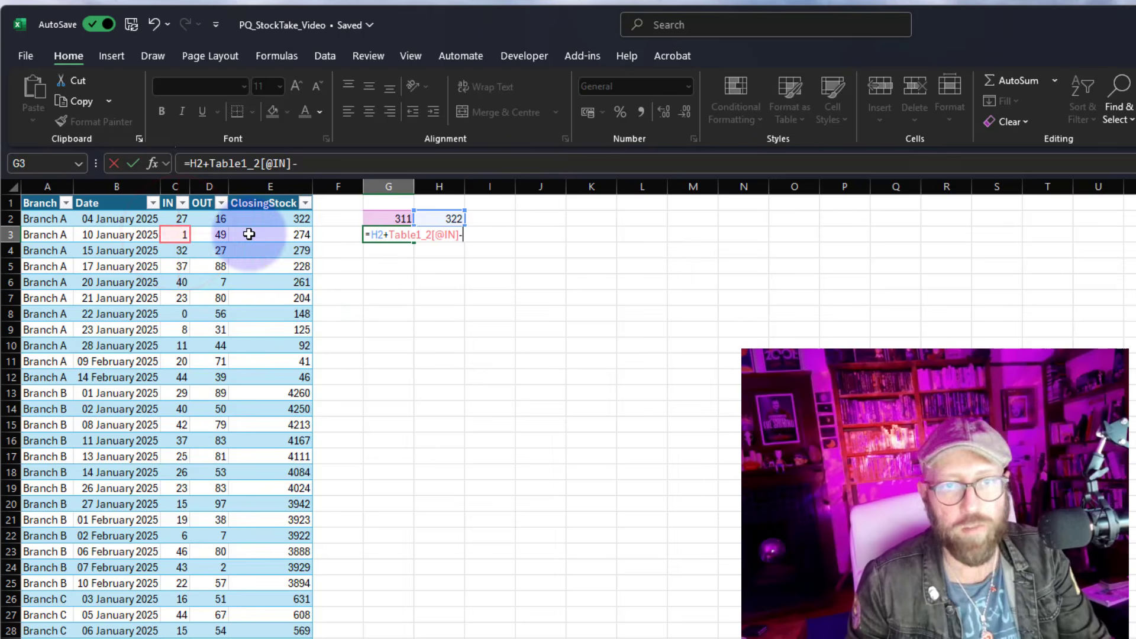
pyautogui.click(216, 234)
pyautogui.press('Return')
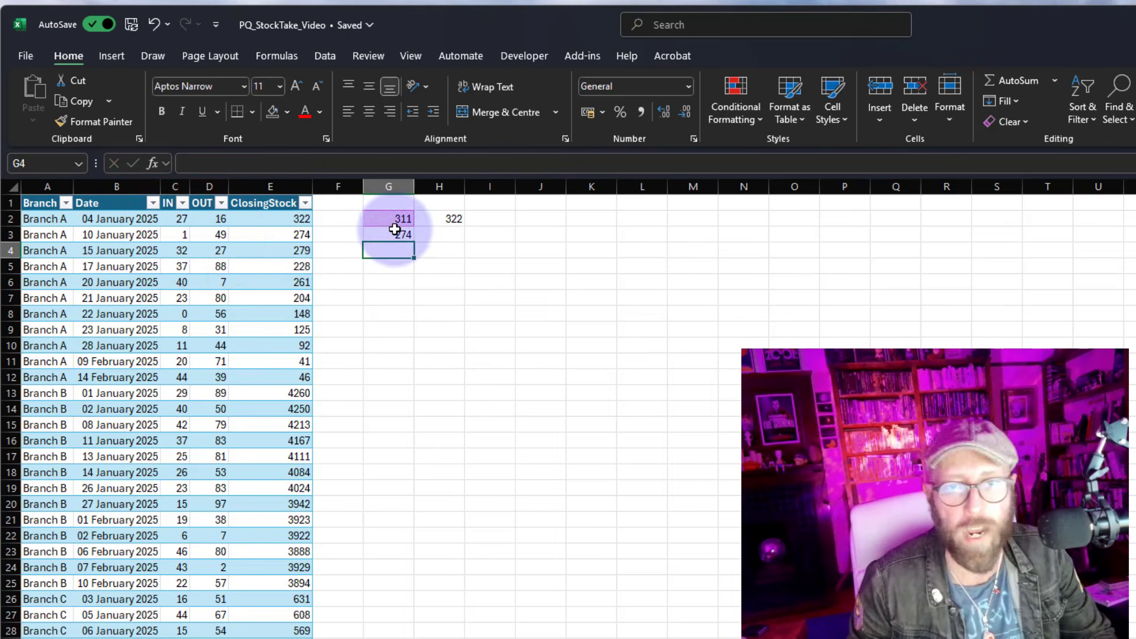
# Compare the manual check cells with the loaded ClosingStock values for Branch A
pyautogui.moveTo(395, 230); pyautogui.dragTo(278, 235)
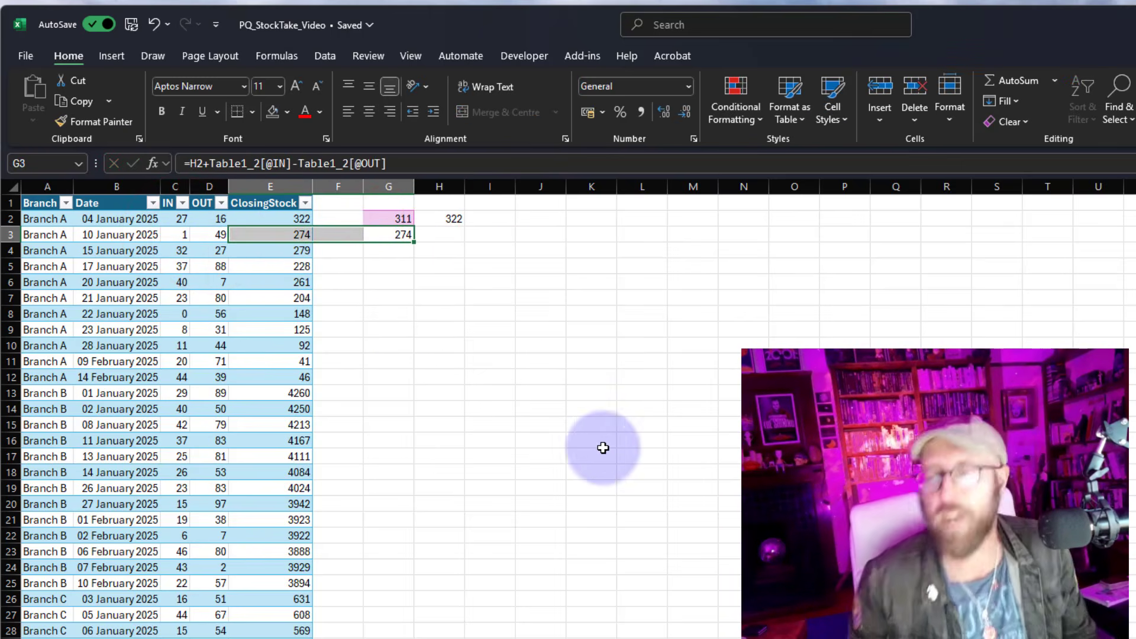
pyautogui.click(524, 342)
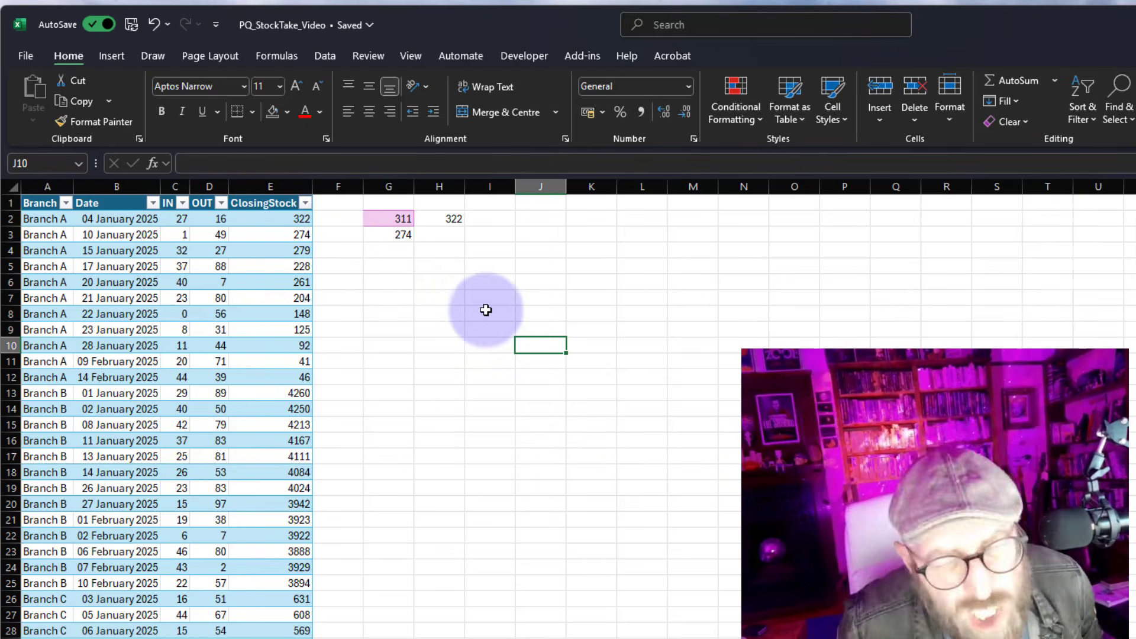
pyautogui.moveTo(394, 220); pyautogui.dragTo(449, 233)
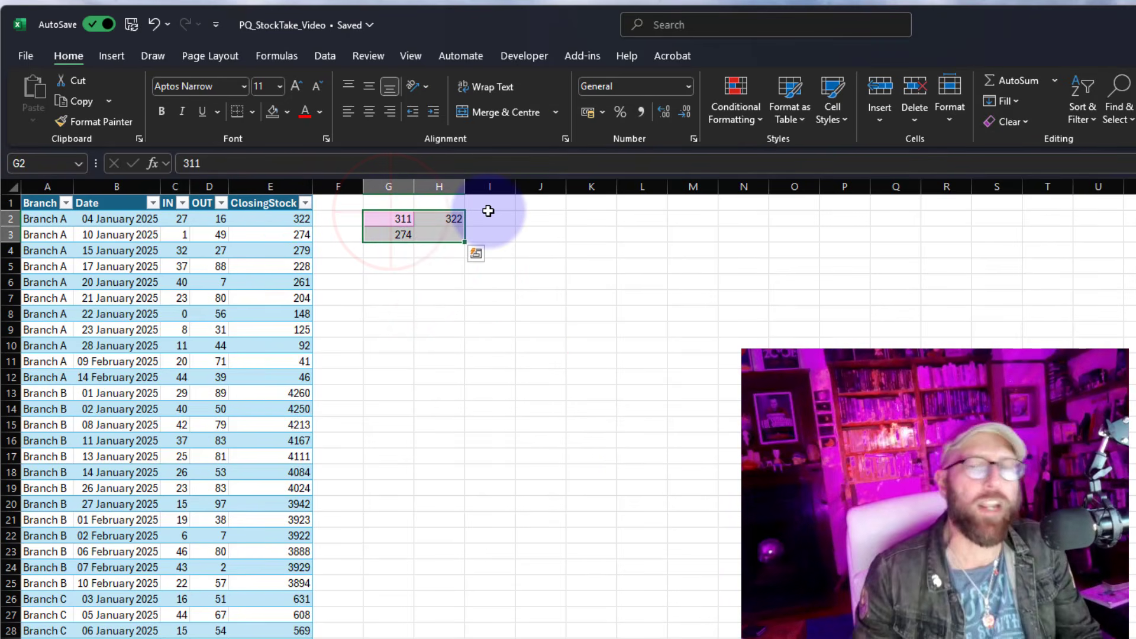